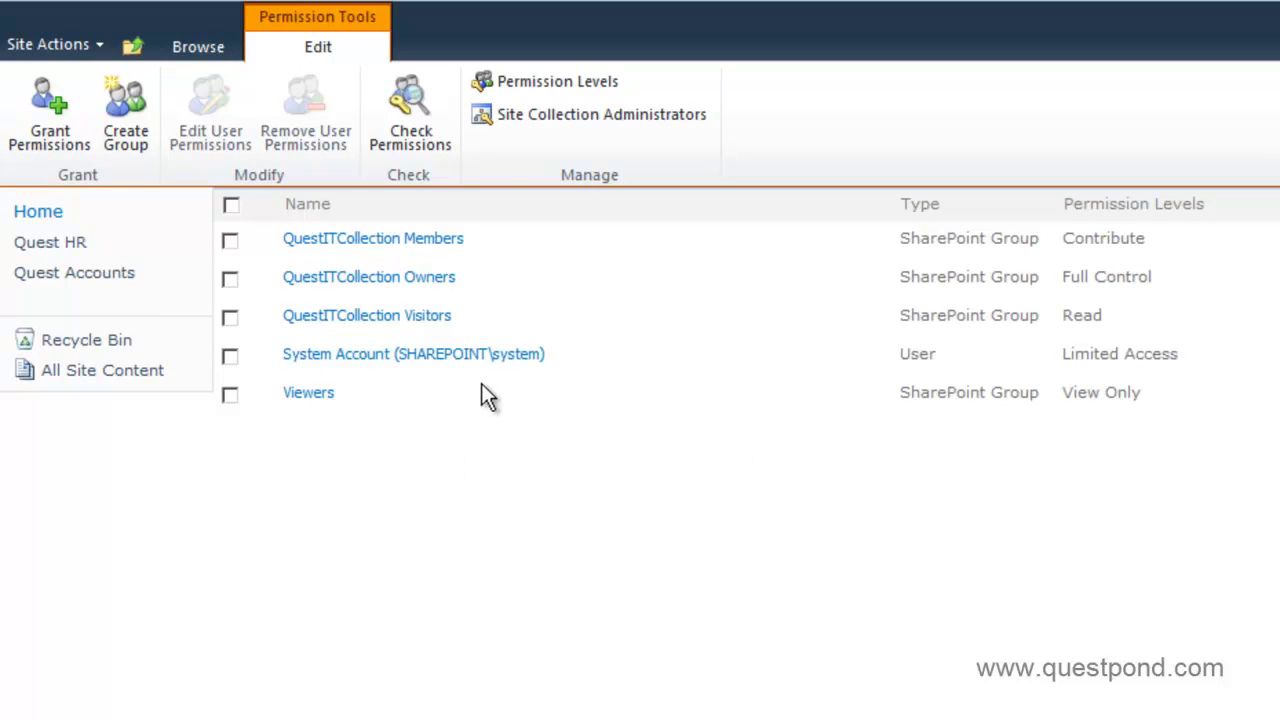
{"action": "left_click", "coordinate": [535, 81]}
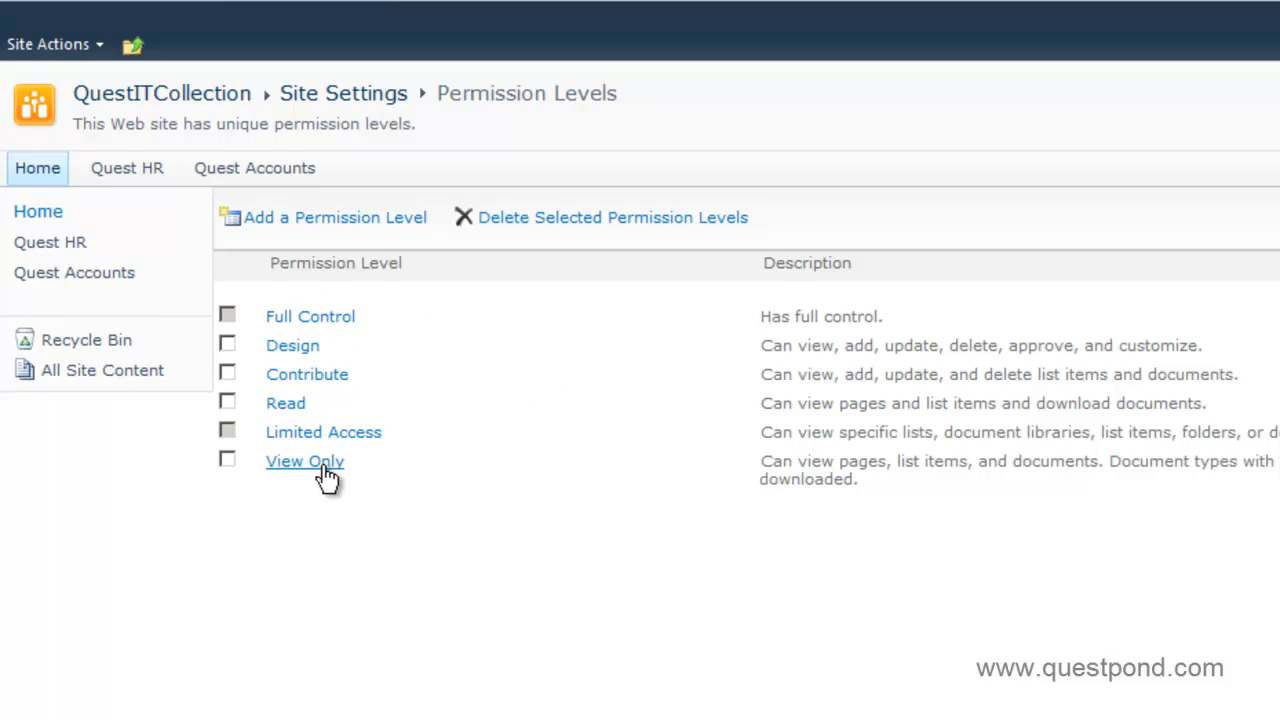
{"action": "left_click", "coordinate": [316, 329]}
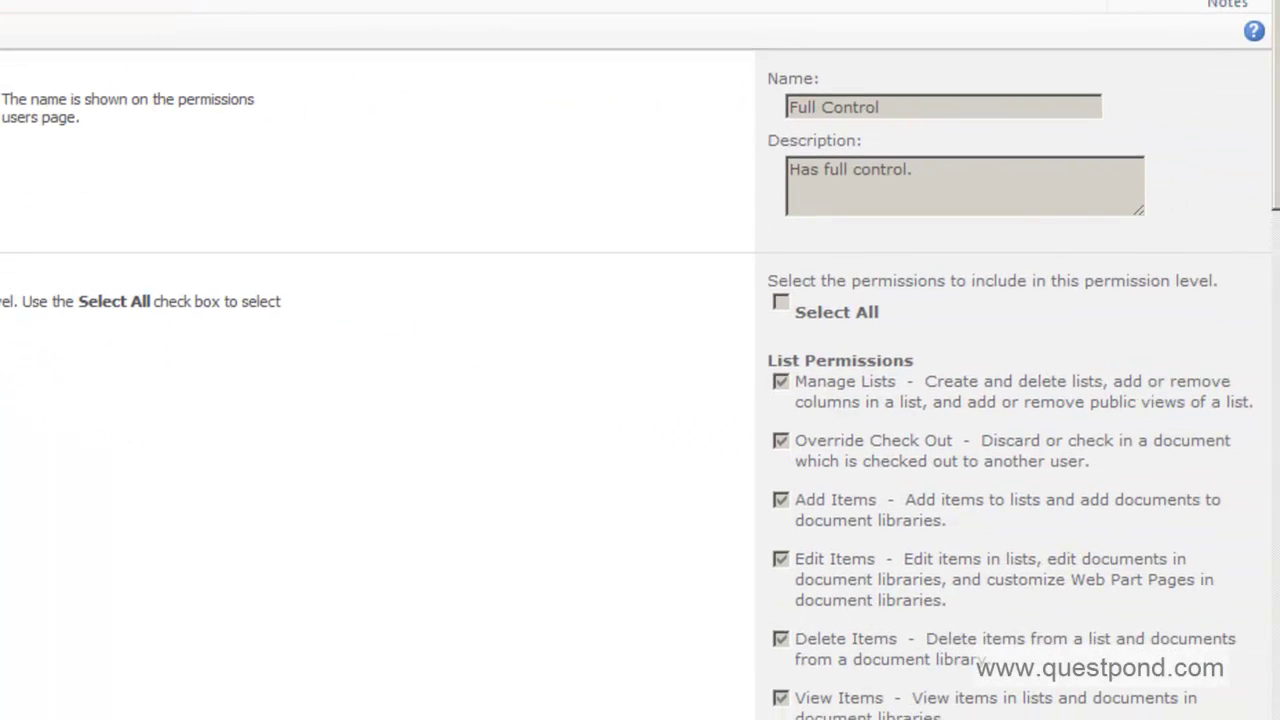
{"action": "scroll", "coordinate": [1275, 216], "scroll_direction": "down", "scroll_amount": 3}
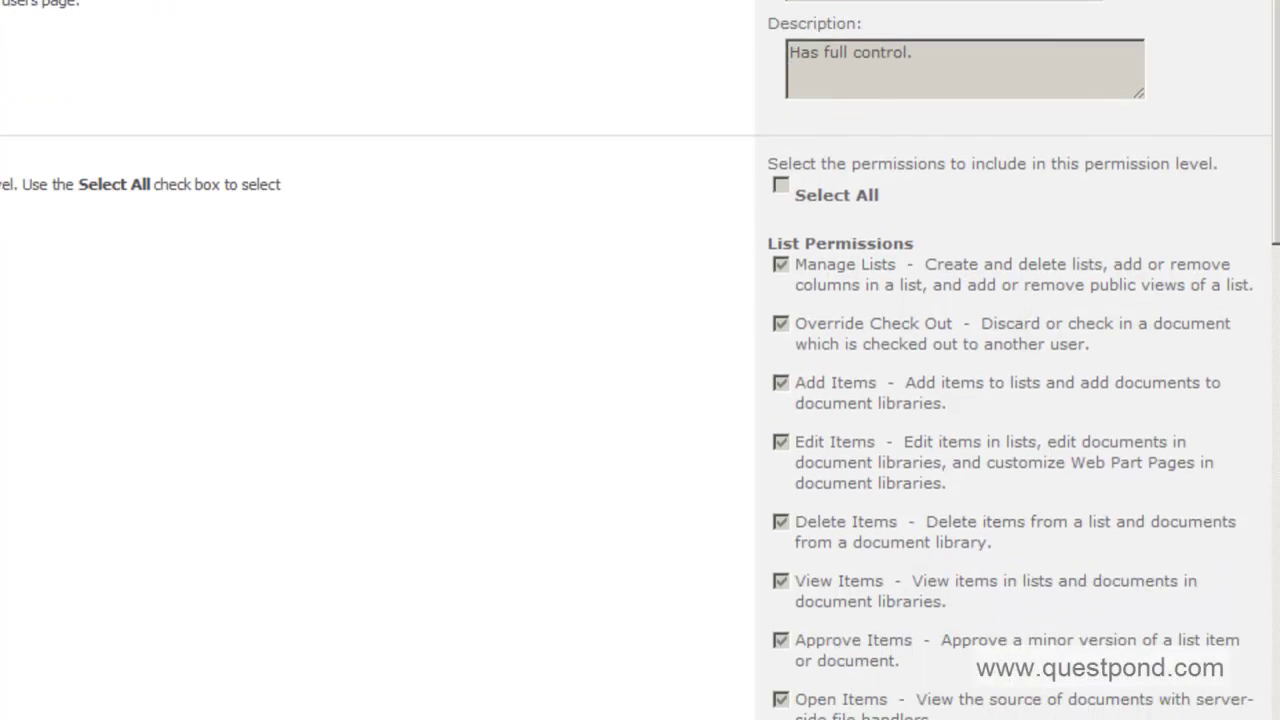
{"action": "left_click_drag", "start_coordinate": [1275, 216], "coordinate": [1278, 147]}
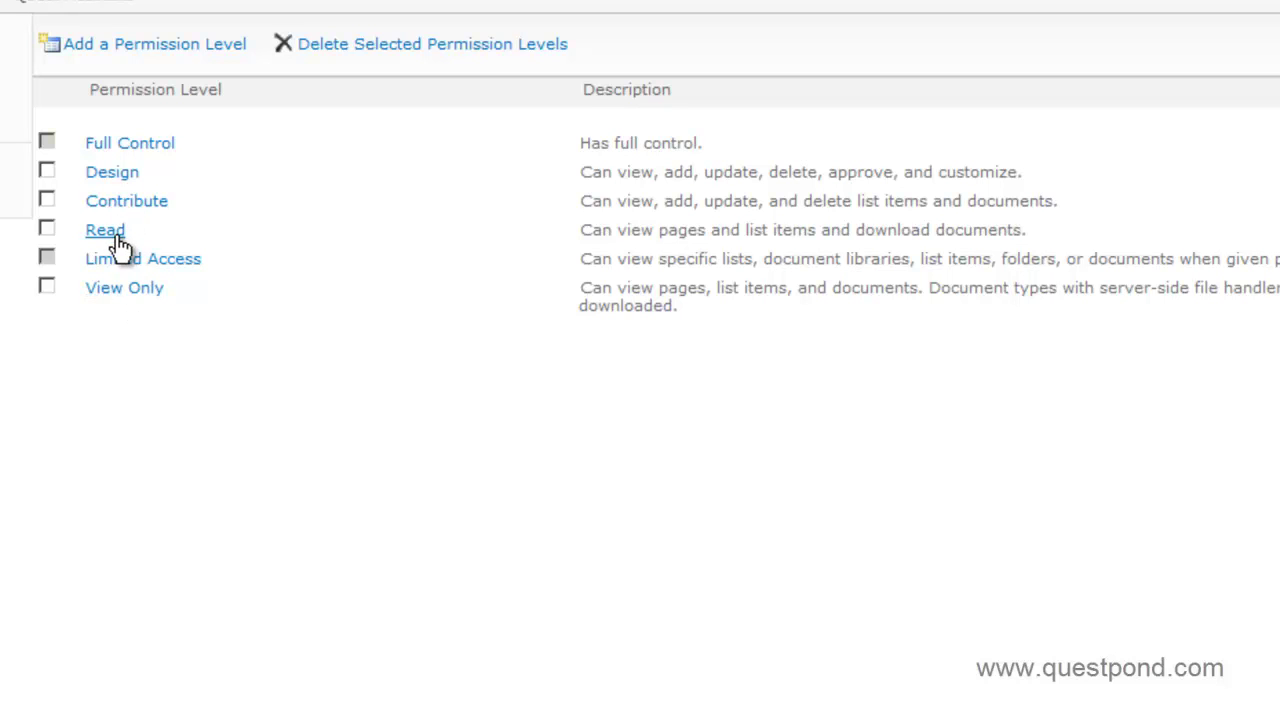
{"action": "left_click", "coordinate": [116, 288]}
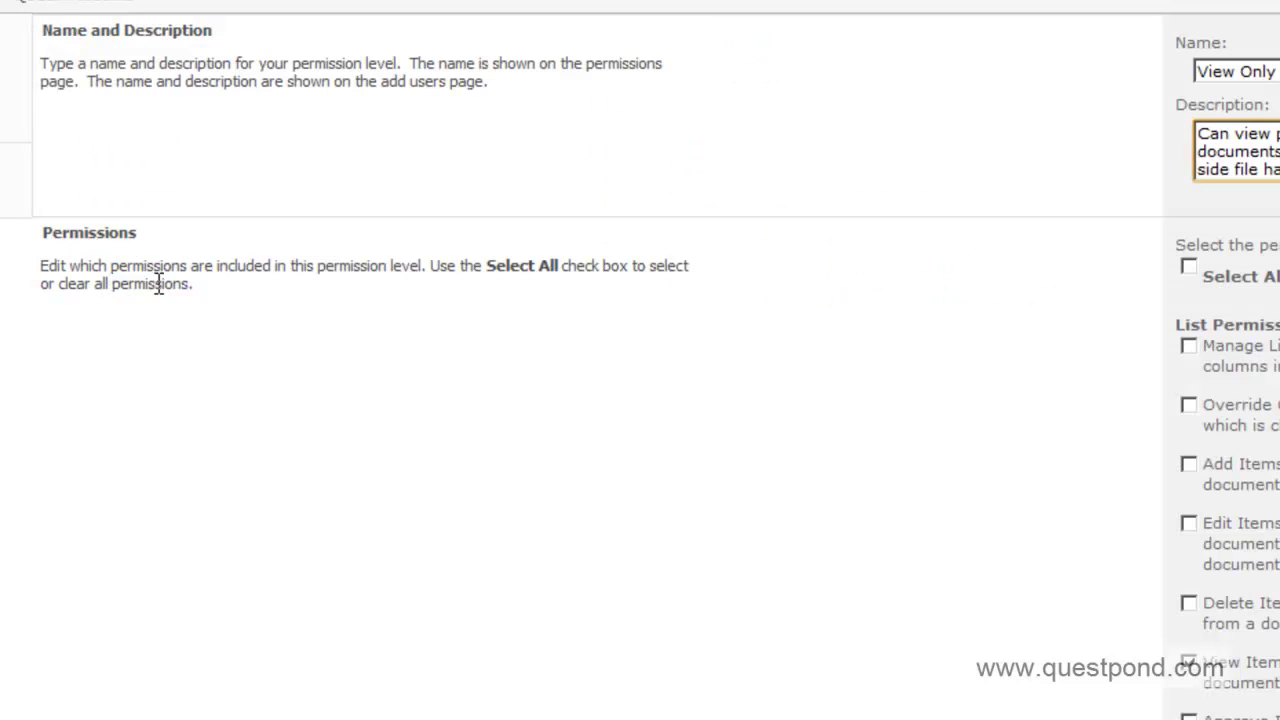
{"action": "mouse_move", "coordinate": [1267, 199]}
{"action": "left_mouse_down"}
{"action": "mouse_move", "coordinate": [1257, 520]}
{"action": "mouse_move", "coordinate": [1270, 700]}
{"action": "mouse_move", "coordinate": [1262, 205]}
{"action": "left_mouse_up"}
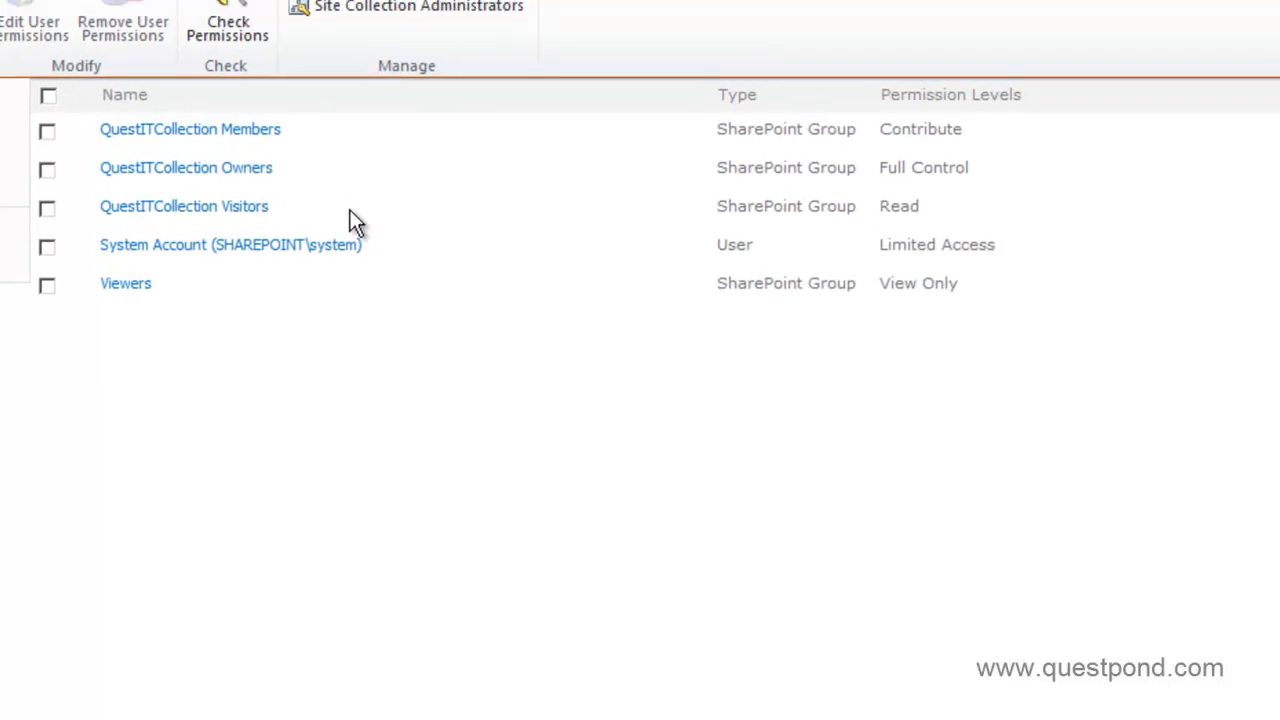
- Start a new permission level named 'mypermission'
{"action": "left_click", "coordinate": [349, 98]}
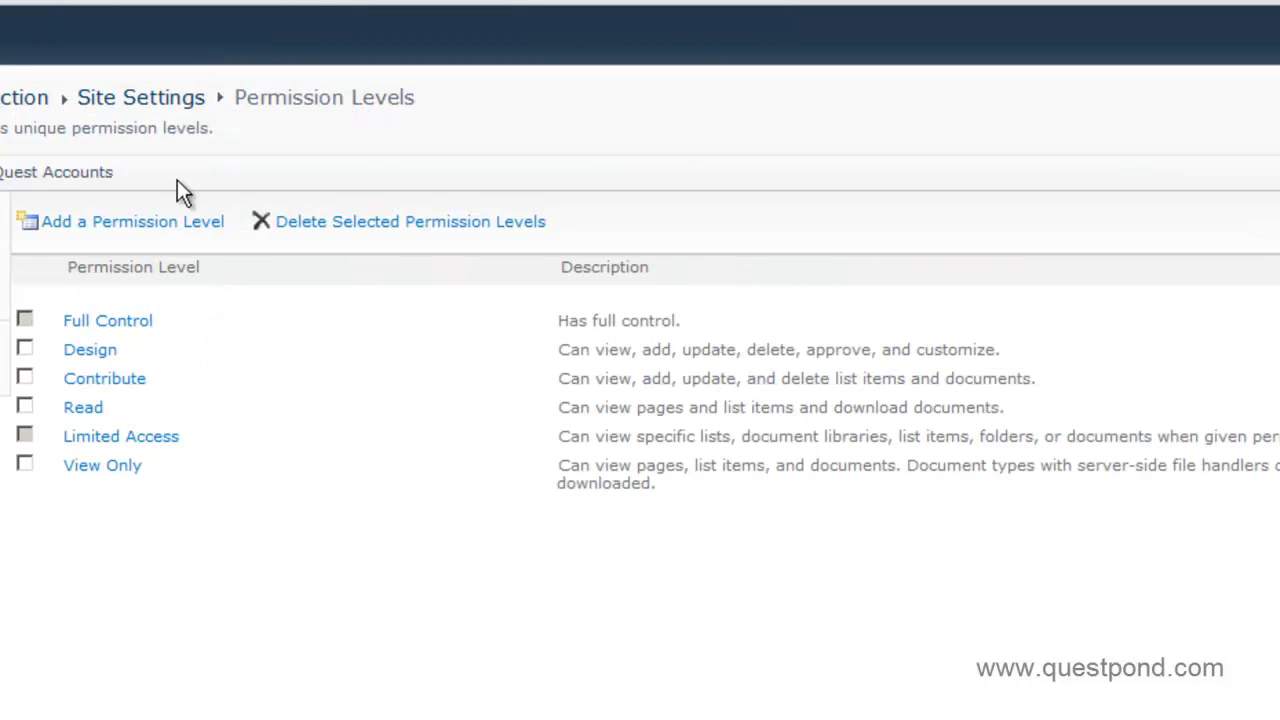
{"action": "left_click", "coordinate": [140, 222]}
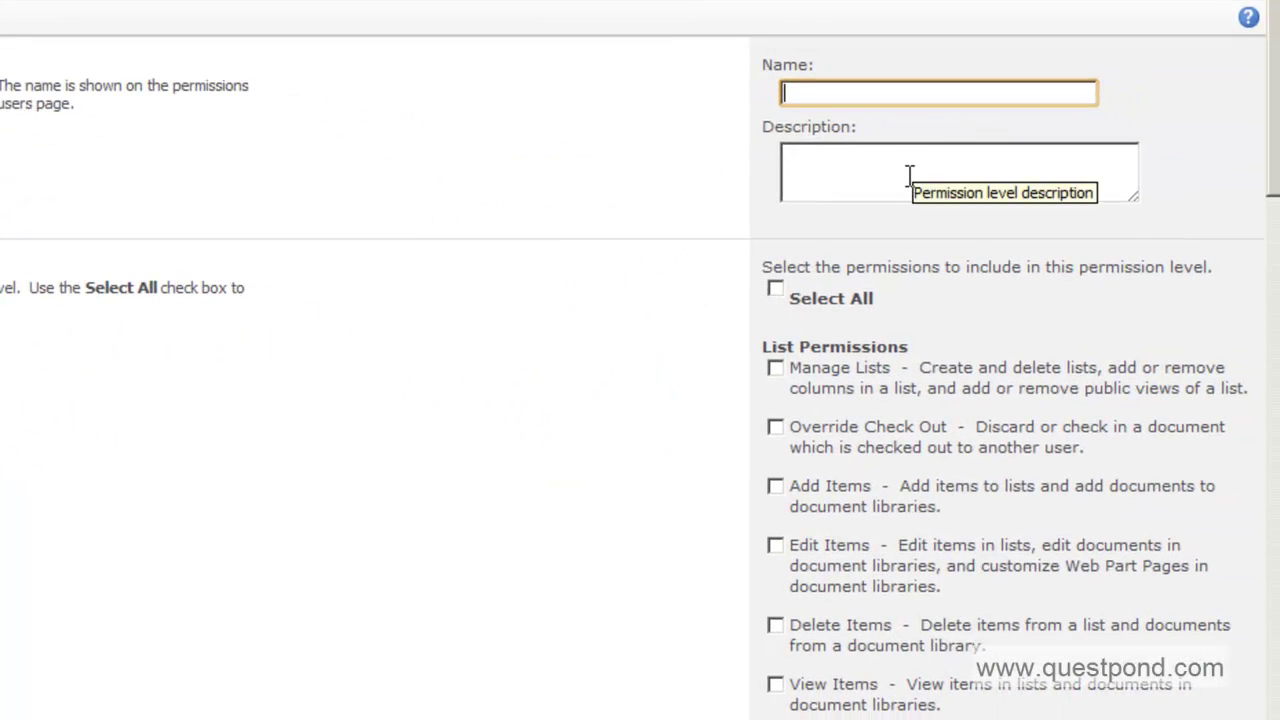
{"action": "type", "text": "mypermission"}
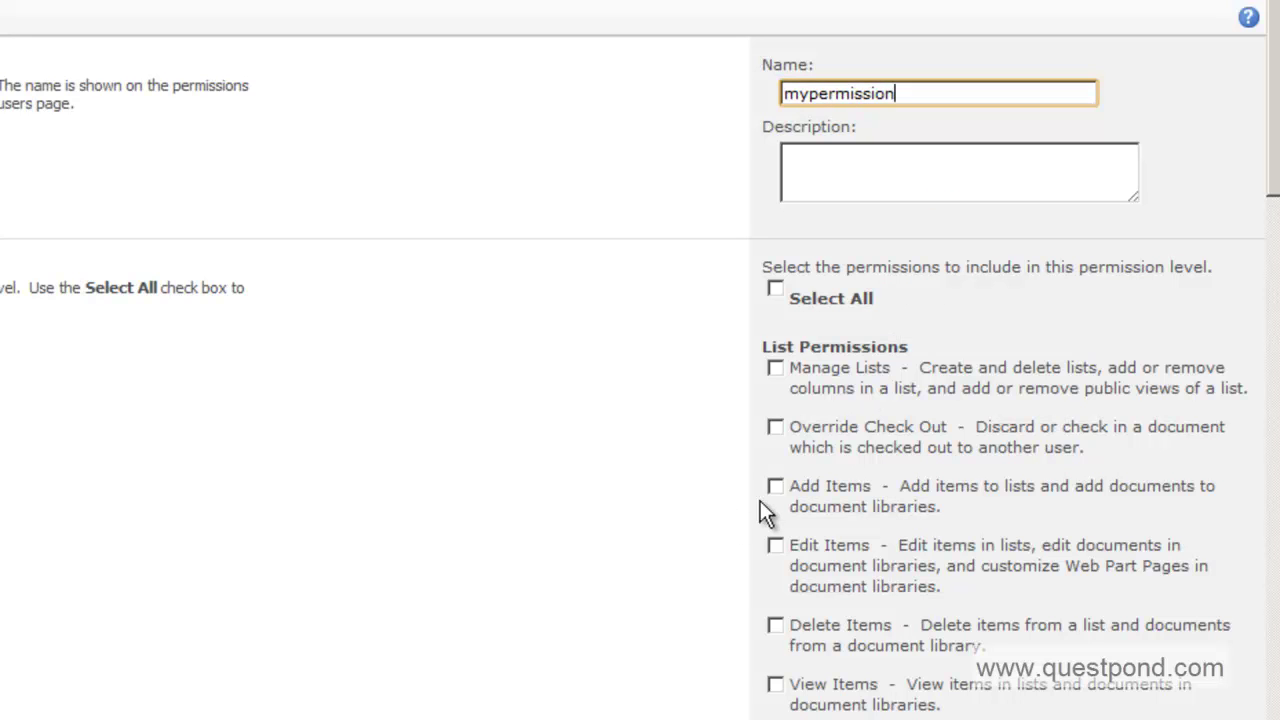
- Include the Manage Lists, Add Items, Delete Items and Edit Items permissions, scrolling to Create
{"action": "left_click", "coordinate": [776, 368]}
{"action": "left_click", "coordinate": [775, 487]}
{"action": "scroll", "coordinate": [870, 462], "scroll_direction": "down", "scroll_amount": 2}
{"action": "scroll", "coordinate": [870, 462], "scroll_direction": "down", "scroll_amount": 2}
{"action": "left_click", "coordinate": [776, 349]}
{"action": "left_click", "coordinate": [776, 271]}
{"action": "scroll", "coordinate": [800, 345], "scroll_direction": "down", "scroll_amount": 15}
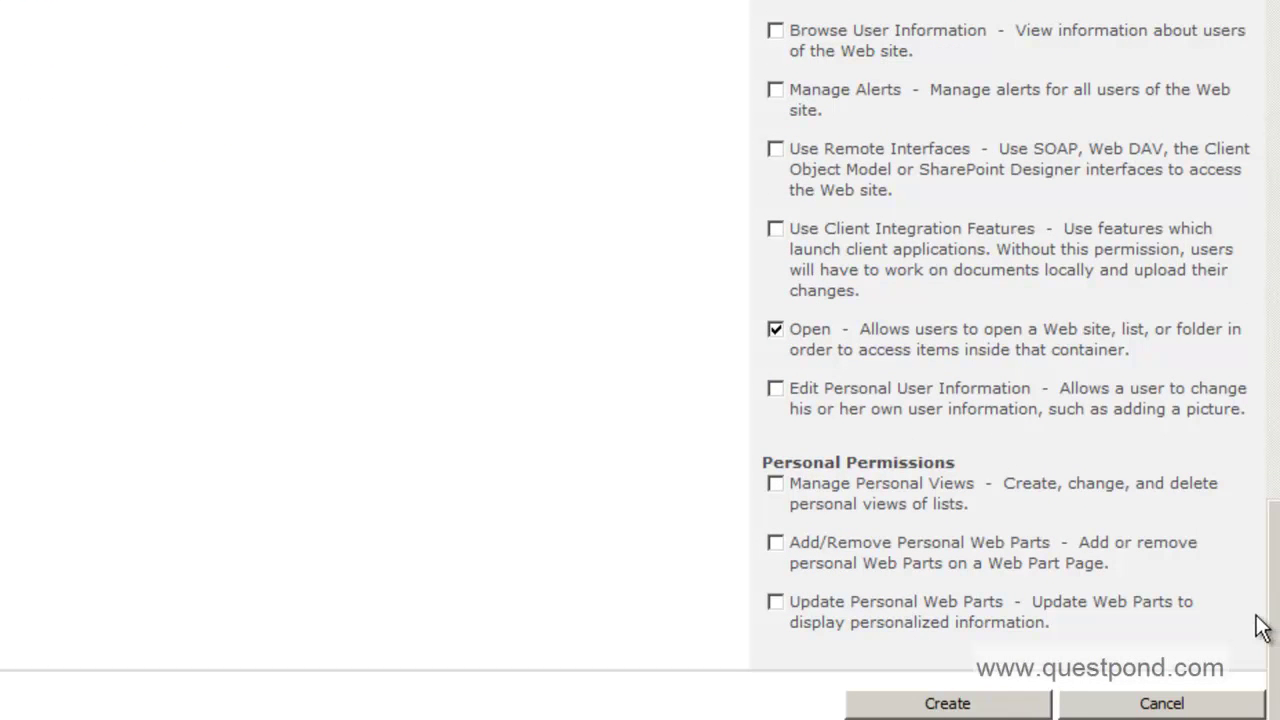
{"action": "left_click_drag", "start_coordinate": [1275, 628], "coordinate": [1277, 65]}
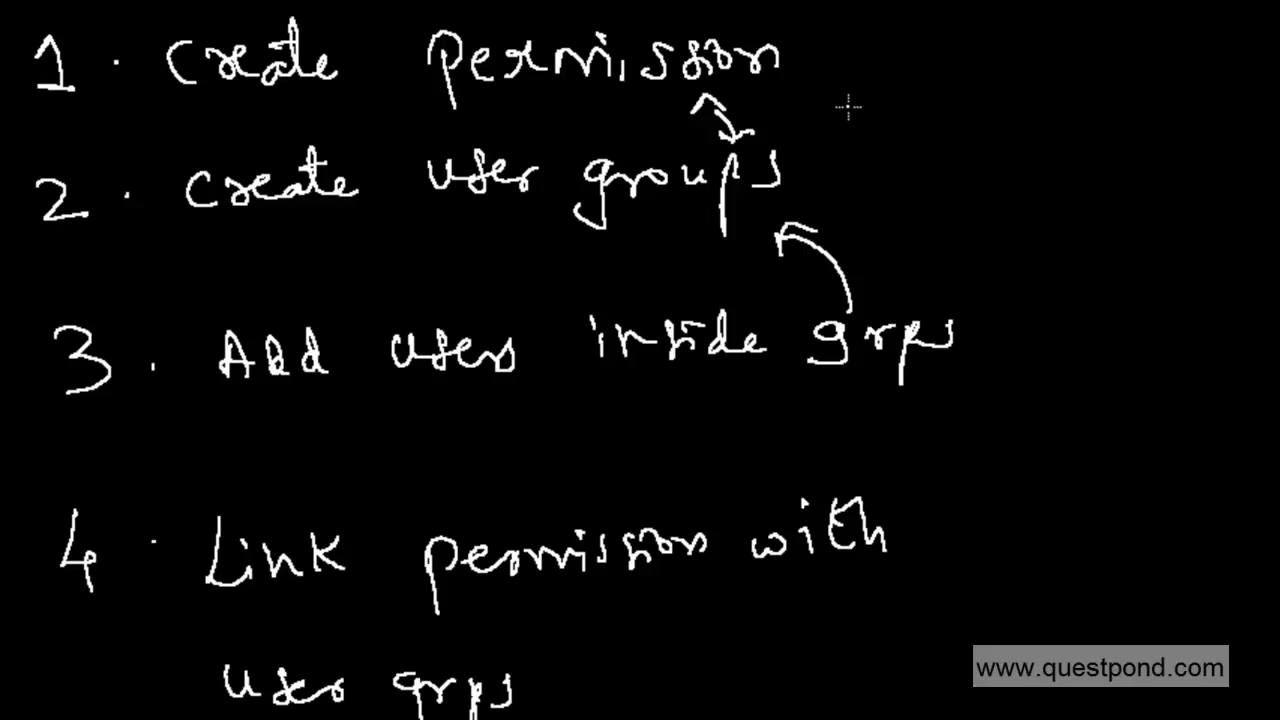
- Tick steps 1 and 2, link them with an arrow, circle steps 1, 2 and 4, and check step 3
{"action": "mouse_move", "coordinate": [806, 46]}
{"action": "left_mouse_down"}
{"action": "mouse_move", "coordinate": [832, 60]}
{"action": "mouse_move", "coordinate": [903, 24]}
{"action": "left_mouse_up"}
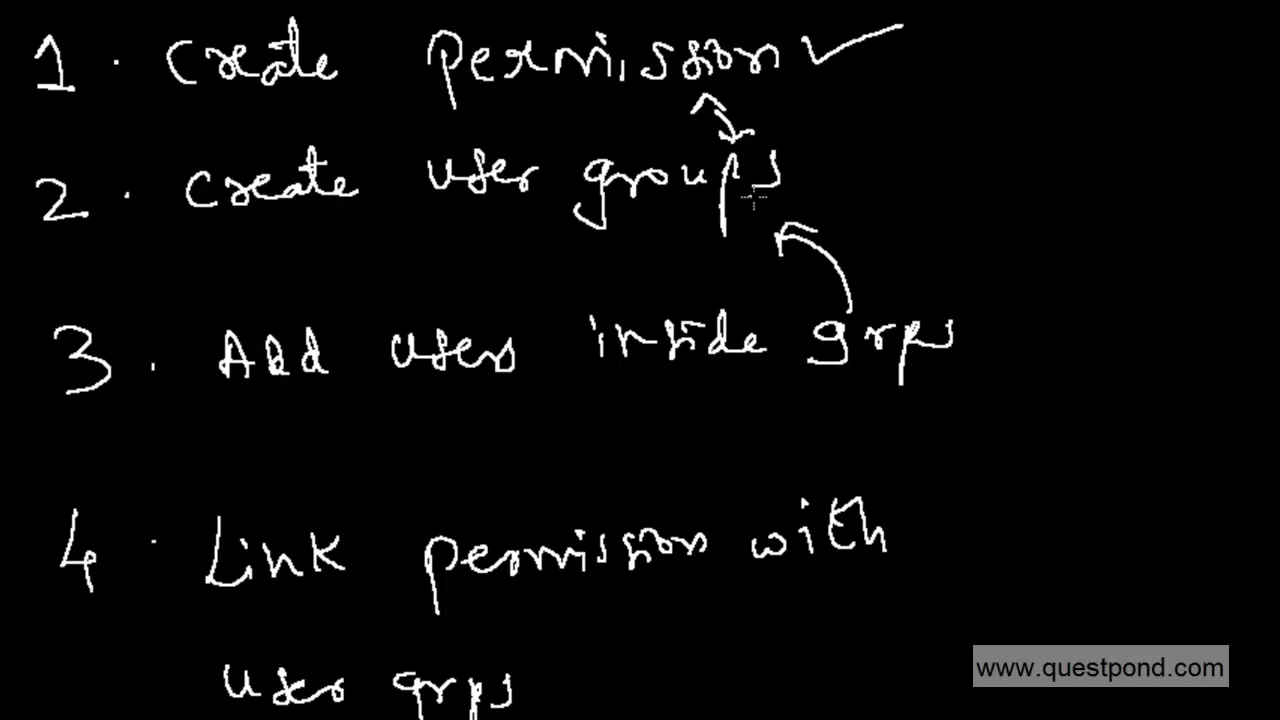
{"action": "mouse_move", "coordinate": [805, 146]}
{"action": "left_mouse_down"}
{"action": "mouse_move", "coordinate": [821, 160]}
{"action": "mouse_move", "coordinate": [896, 130]}
{"action": "left_mouse_up"}
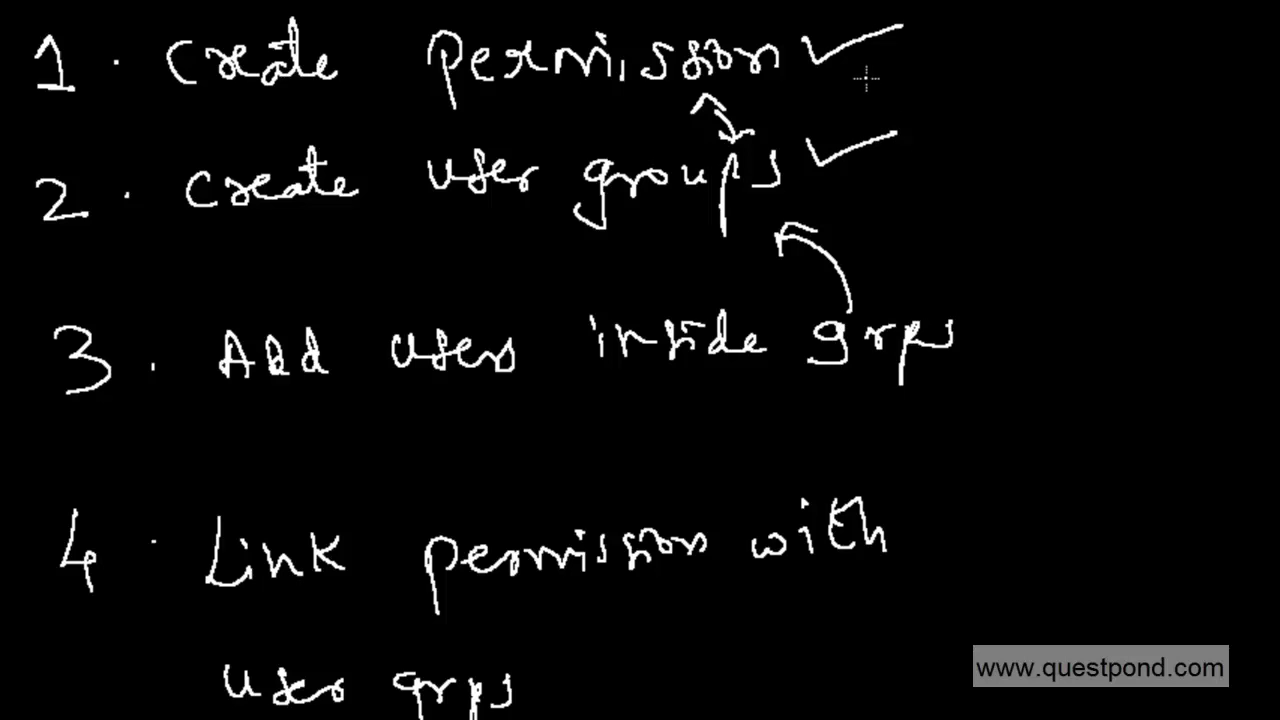
{"action": "mouse_move", "coordinate": [850, 62]}
{"action": "left_mouse_down"}
{"action": "mouse_move", "coordinate": [870, 86]}
{"action": "mouse_move", "coordinate": [861, 122]}
{"action": "mouse_move", "coordinate": [903, 102]}
{"action": "left_mouse_up"}
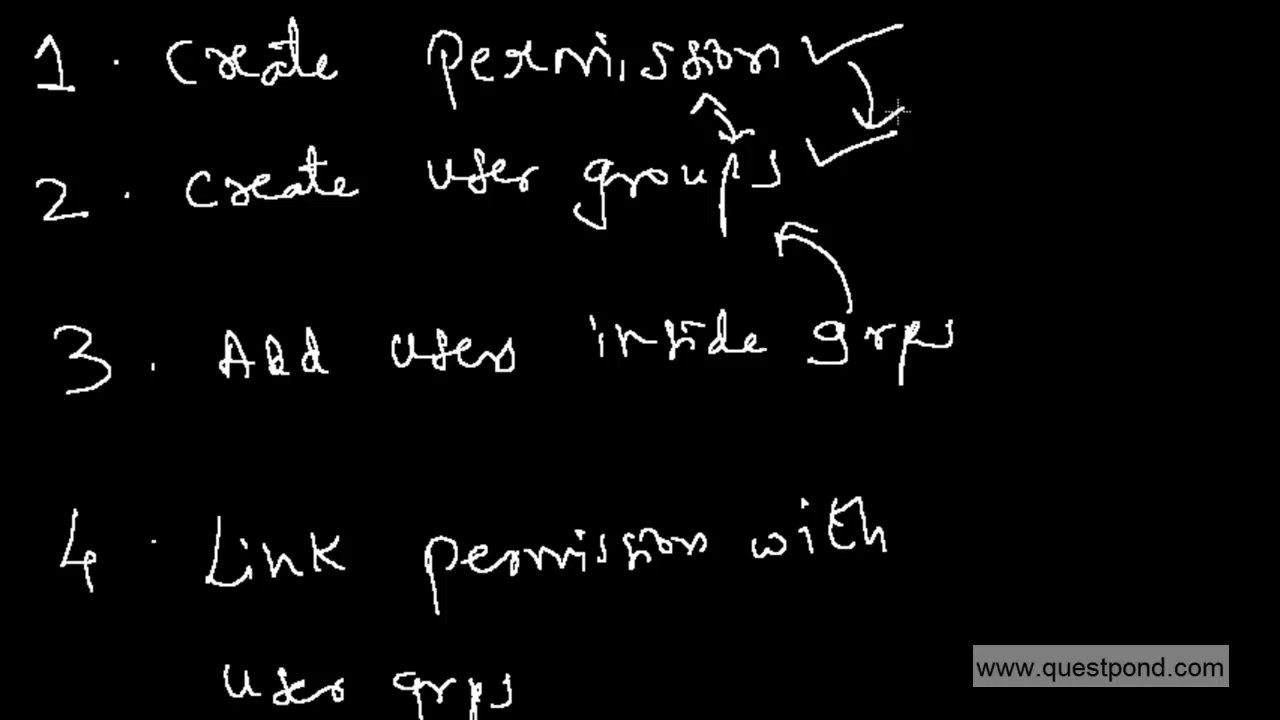
{"action": "mouse_move", "coordinate": [55, 157]}
{"action": "left_mouse_down"}
{"action": "mouse_move", "coordinate": [75, 257]}
{"action": "mouse_move", "coordinate": [58, 158]}
{"action": "left_mouse_up"}
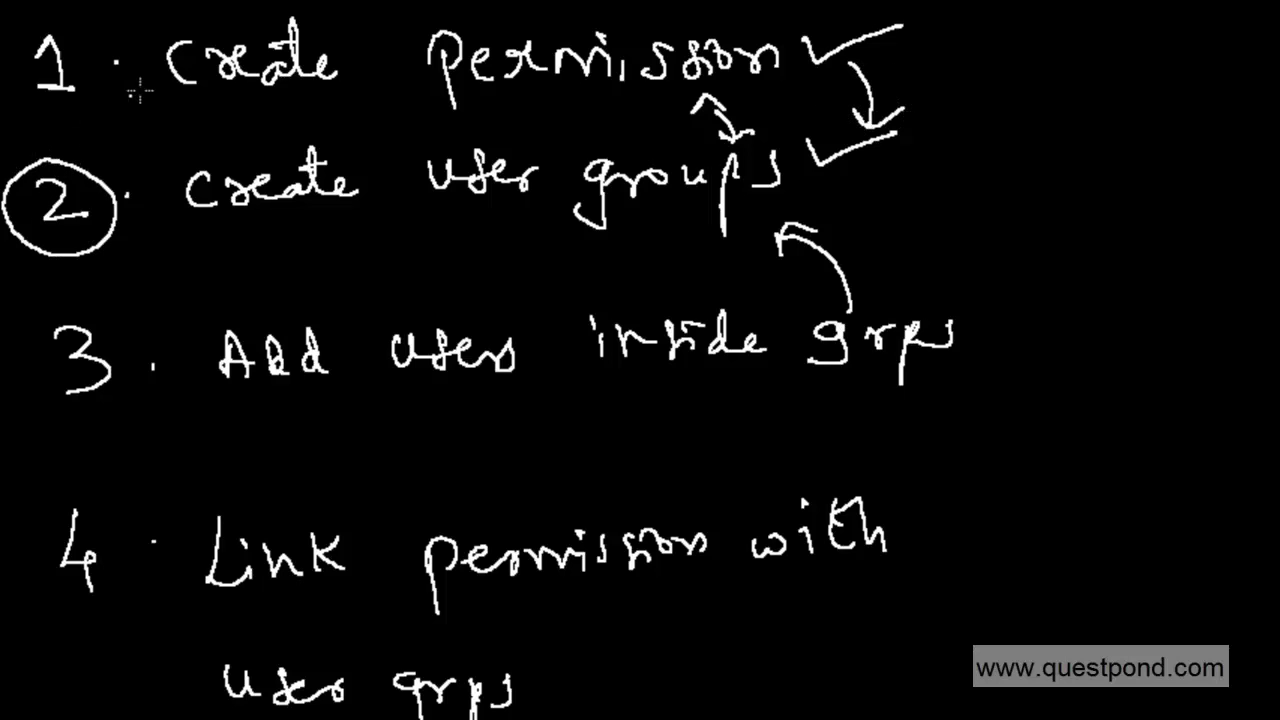
{"action": "mouse_move", "coordinate": [64, 3]}
{"action": "left_mouse_down"}
{"action": "mouse_move", "coordinate": [118, 112]}
{"action": "mouse_move", "coordinate": [82, 30]}
{"action": "left_mouse_up"}
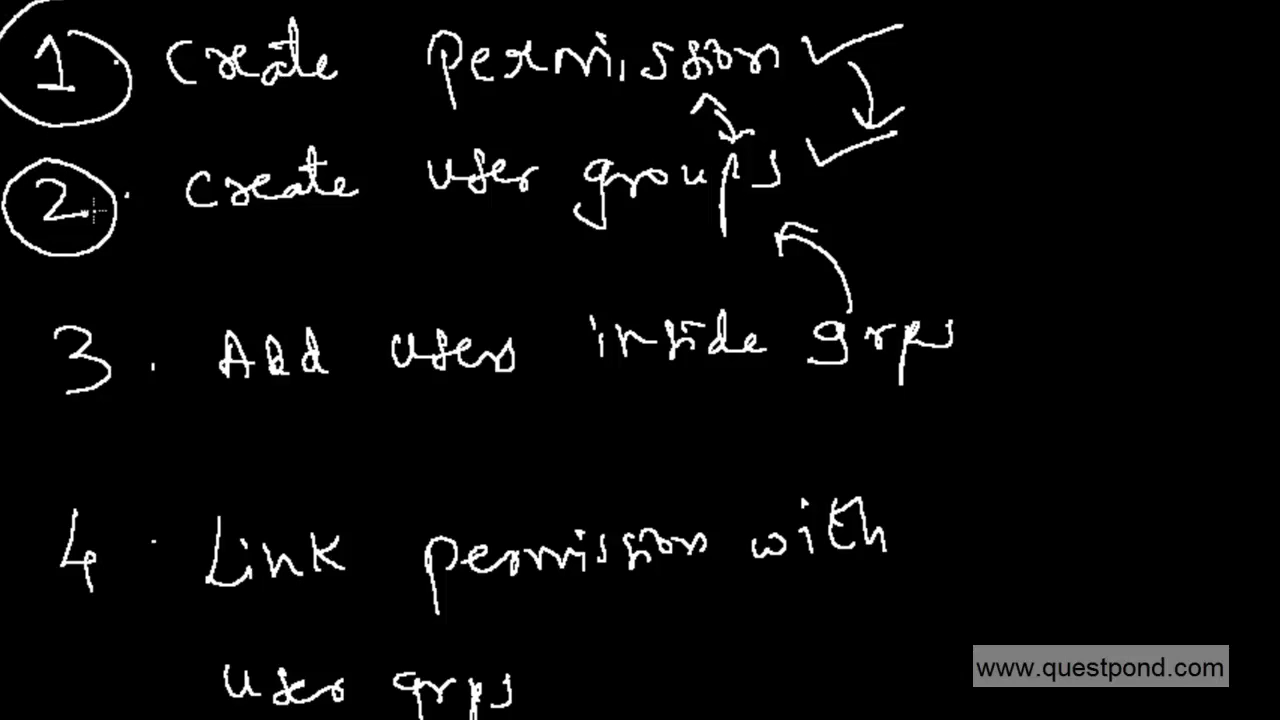
{"action": "mouse_move", "coordinate": [95, 500]}
{"action": "left_mouse_down"}
{"action": "mouse_move", "coordinate": [22, 585]}
{"action": "mouse_move", "coordinate": [100, 514]}
{"action": "left_mouse_up"}
{"action": "left_click_drag", "start_coordinate": [23, 392], "coordinate": [62, 362]}
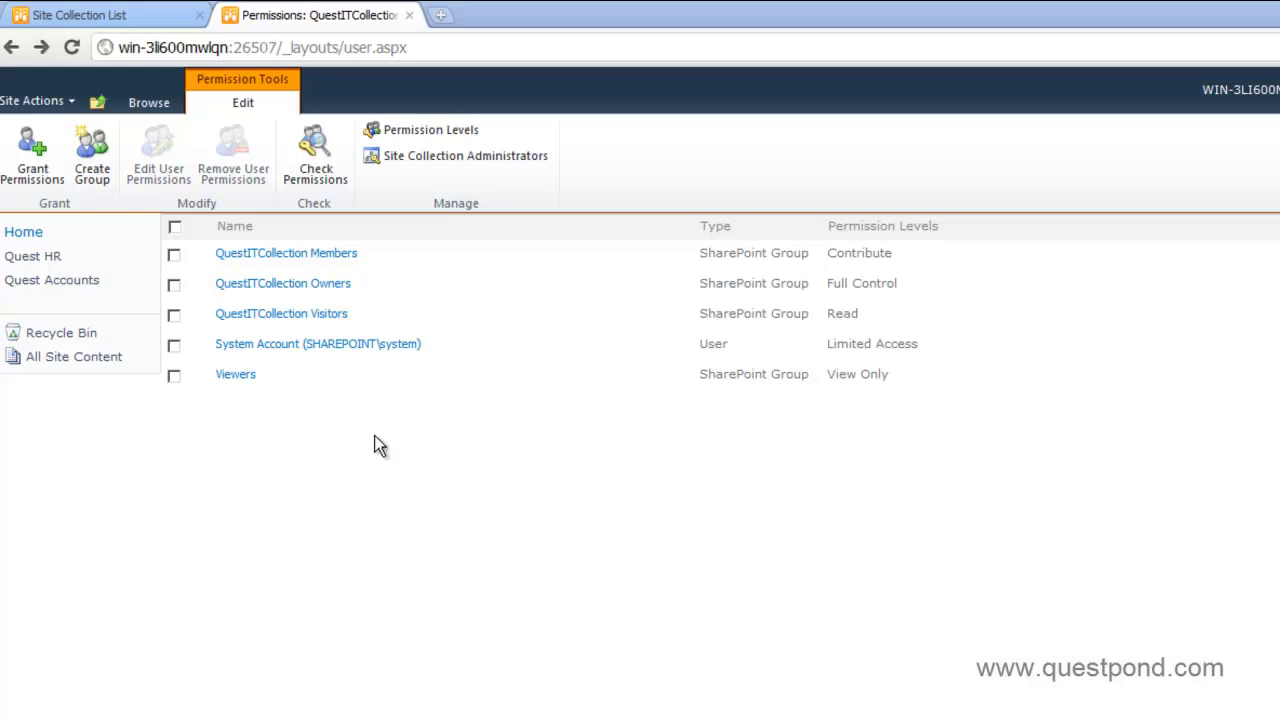
- Go to Site Actions > Site Permissions and begin a new SharePoint group
{"action": "left_click", "coordinate": [75, 100]}
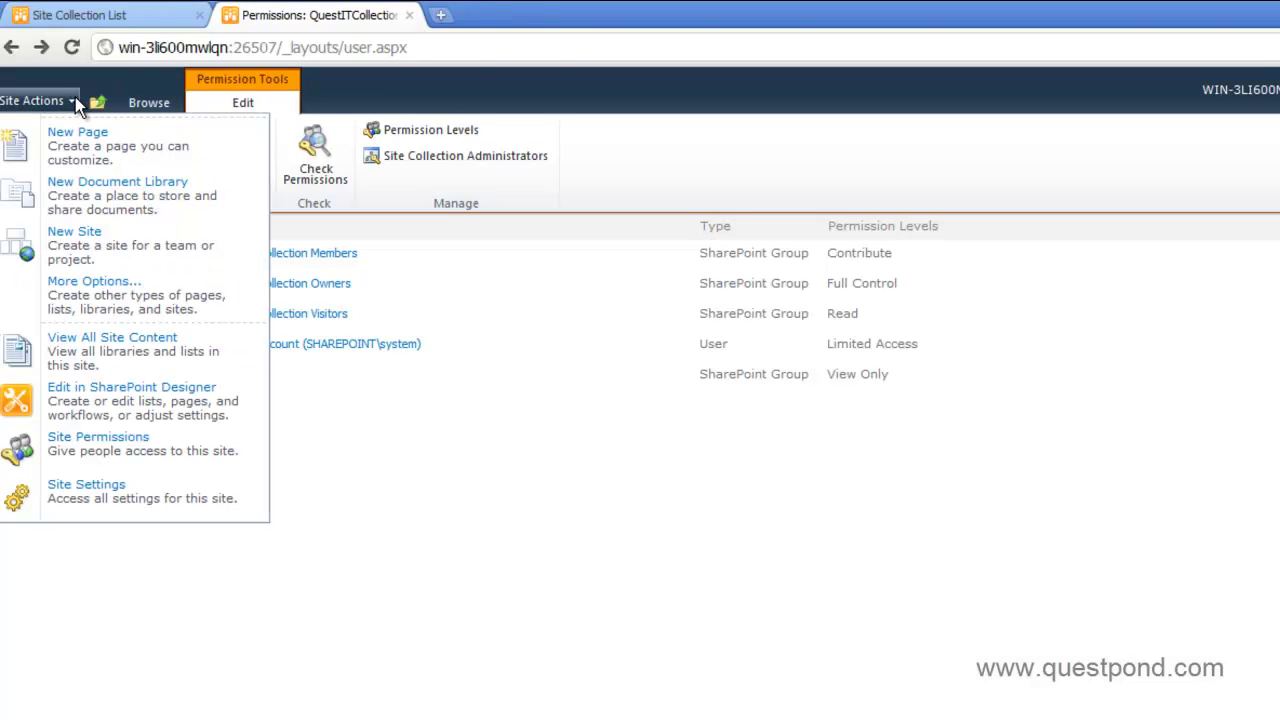
{"action": "left_click", "coordinate": [77, 450]}
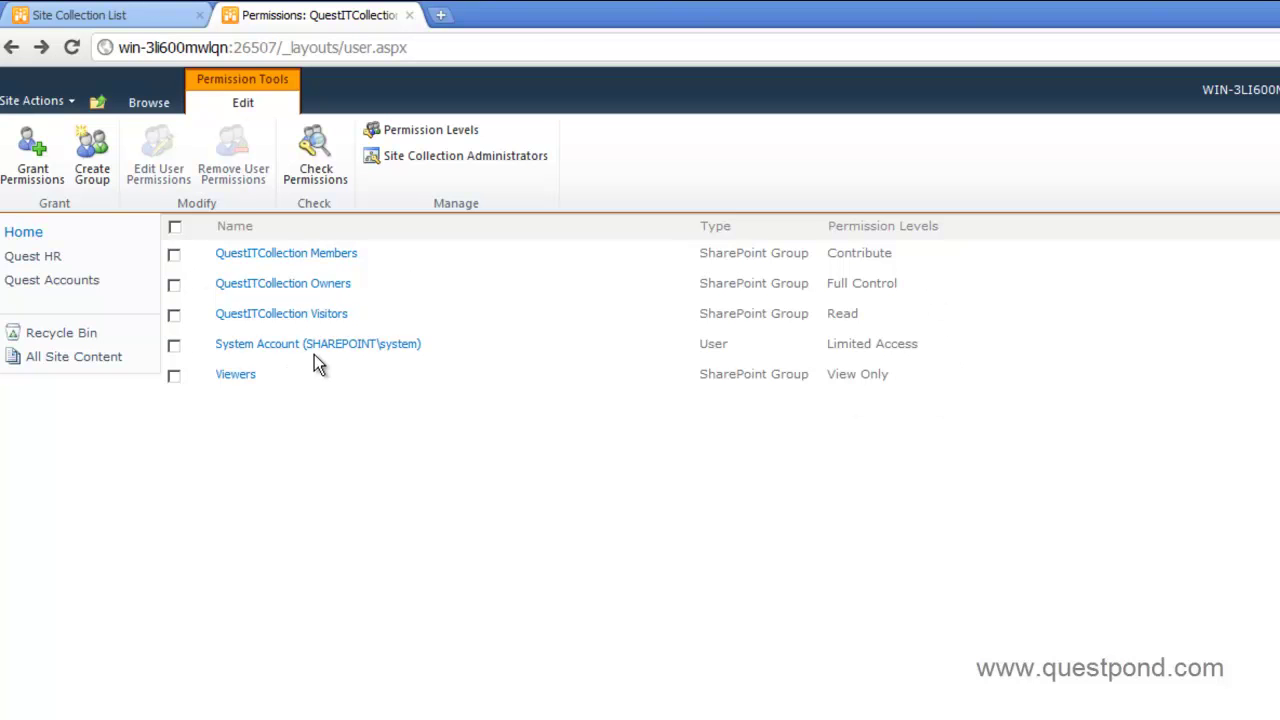
{"action": "left_click", "coordinate": [94, 182]}
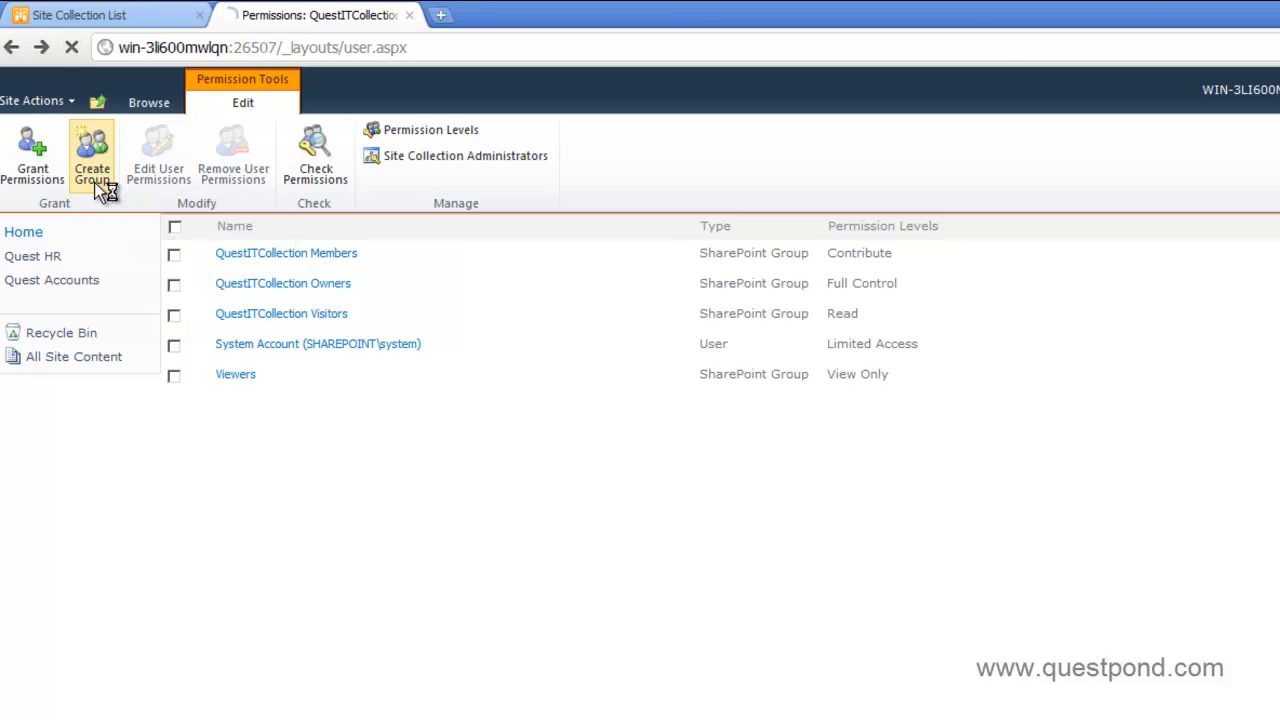
{"action": "left_click", "coordinate": [1075, 256]}
{"action": "left_click_drag", "start_coordinate": [1273, 446], "coordinate": [1270, 650]}
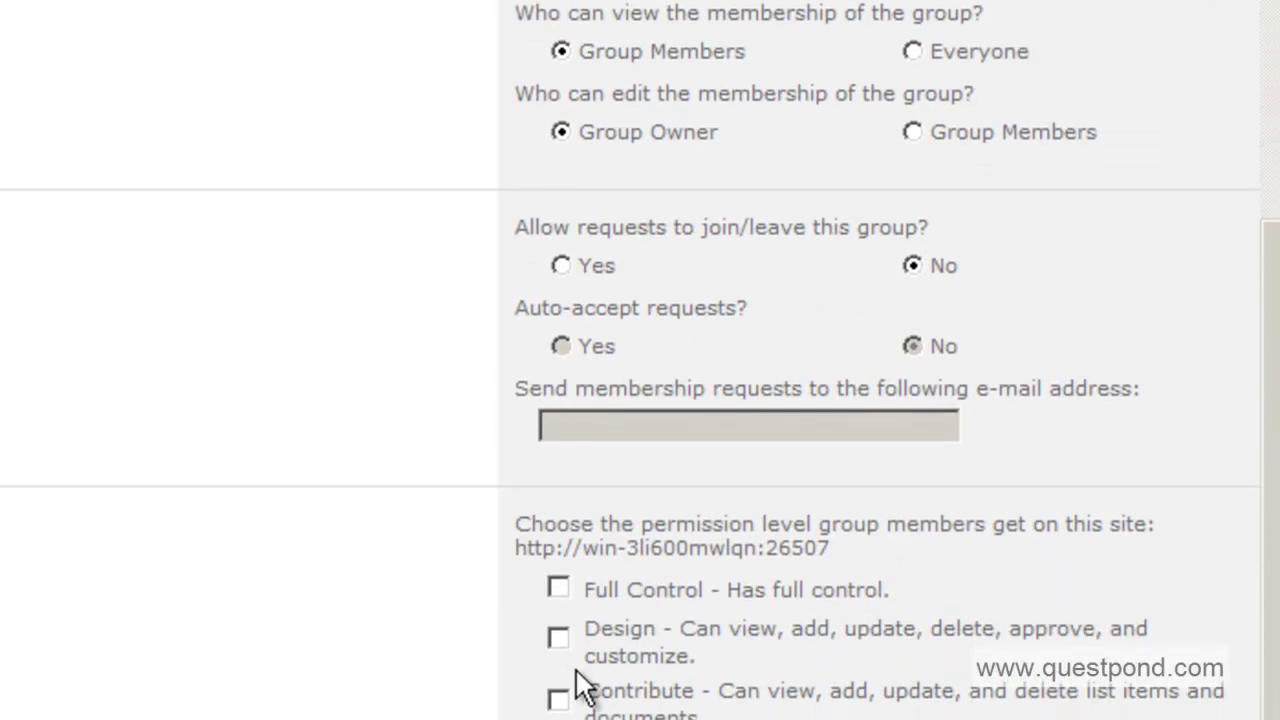
- Tick the Full Control and Design permission levels for the group, then clear both
{"action": "left_click", "coordinate": [555, 459]}
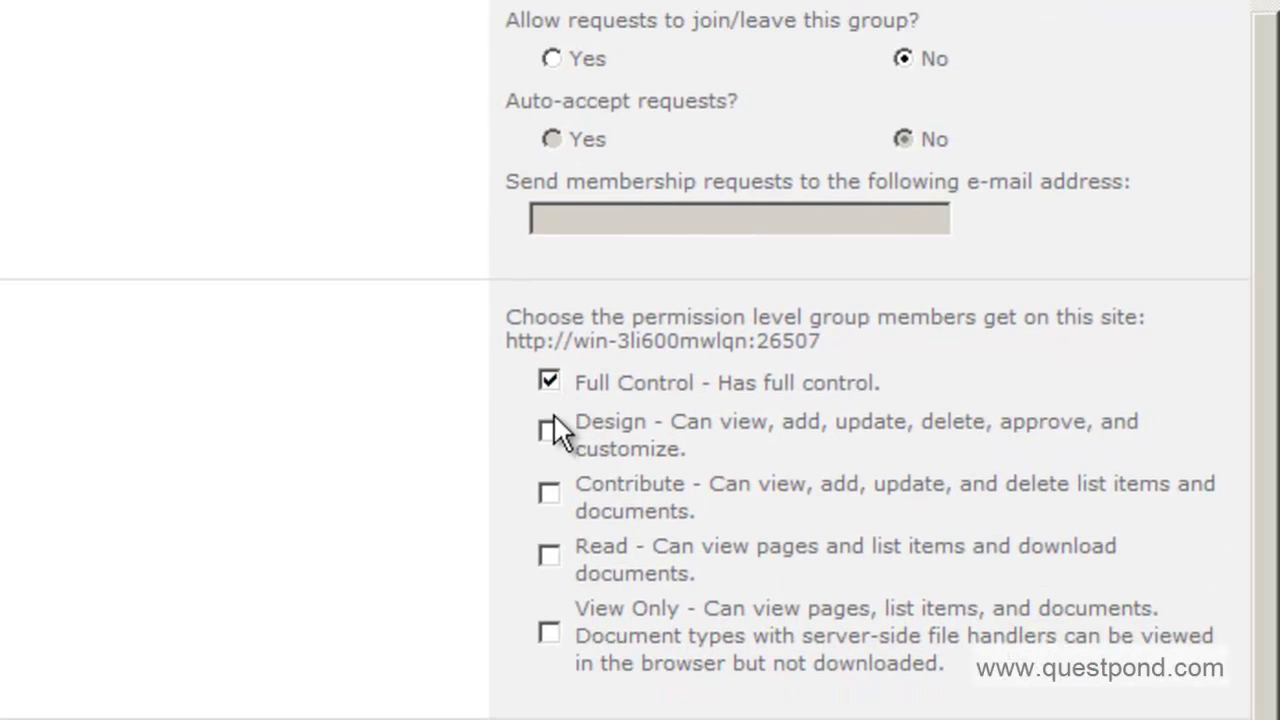
{"action": "left_click", "coordinate": [549, 429]}
{"action": "left_click", "coordinate": [549, 382]}
{"action": "left_click", "coordinate": [549, 429]}
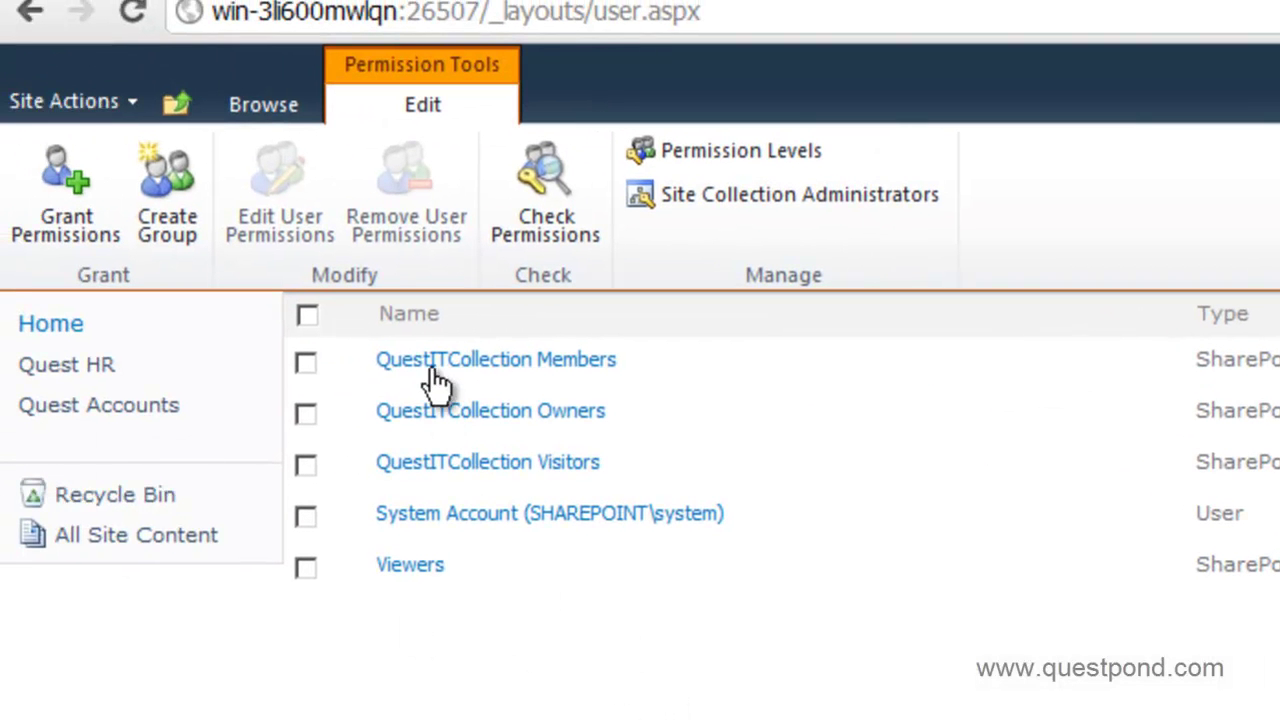
- Preview the Members group's New options and the Permission Levels list, returning to site permissions
{"action": "left_click", "coordinate": [440, 378]}
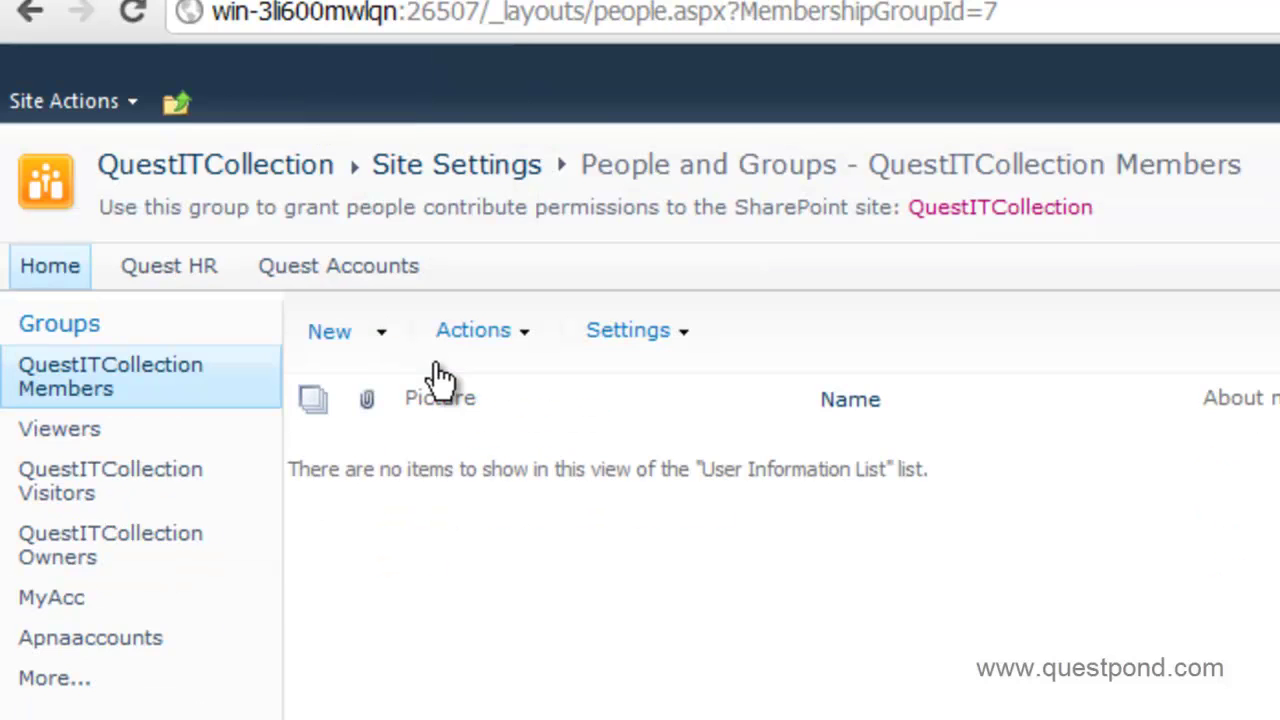
{"action": "left_click", "coordinate": [389, 345]}
{"action": "left_click", "coordinate": [32, 14]}
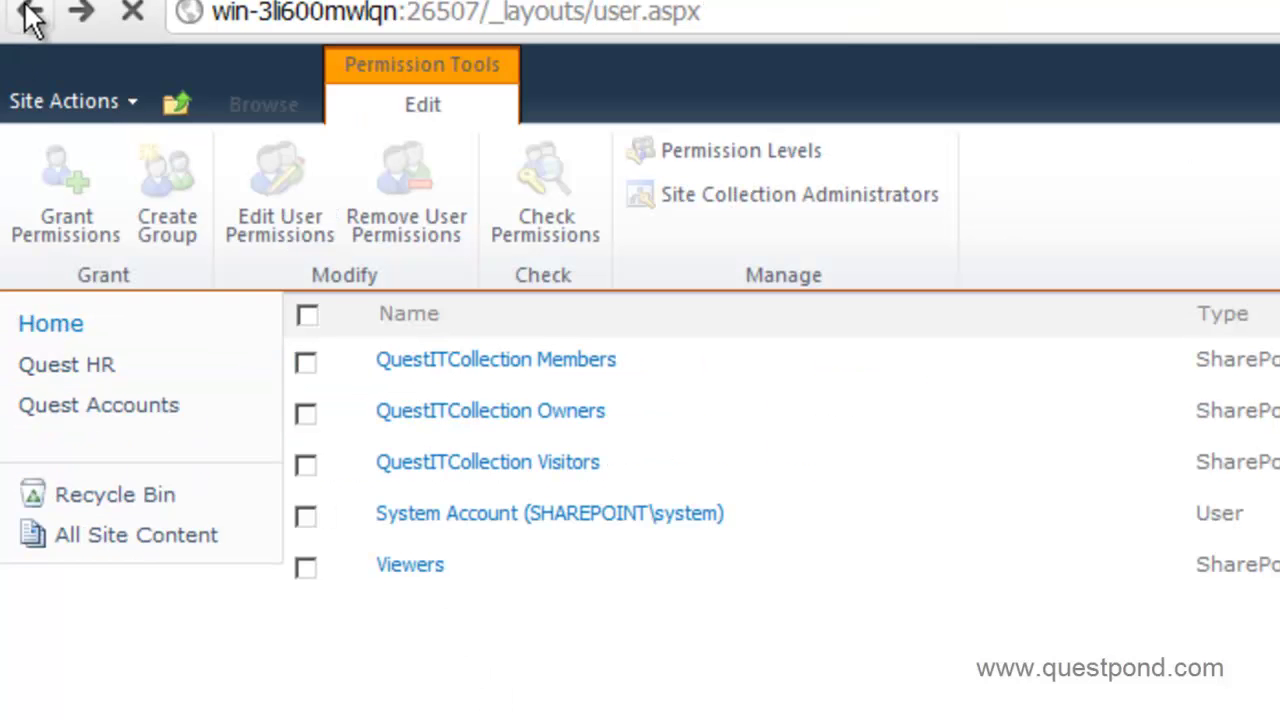
{"action": "left_click", "coordinate": [716, 153]}
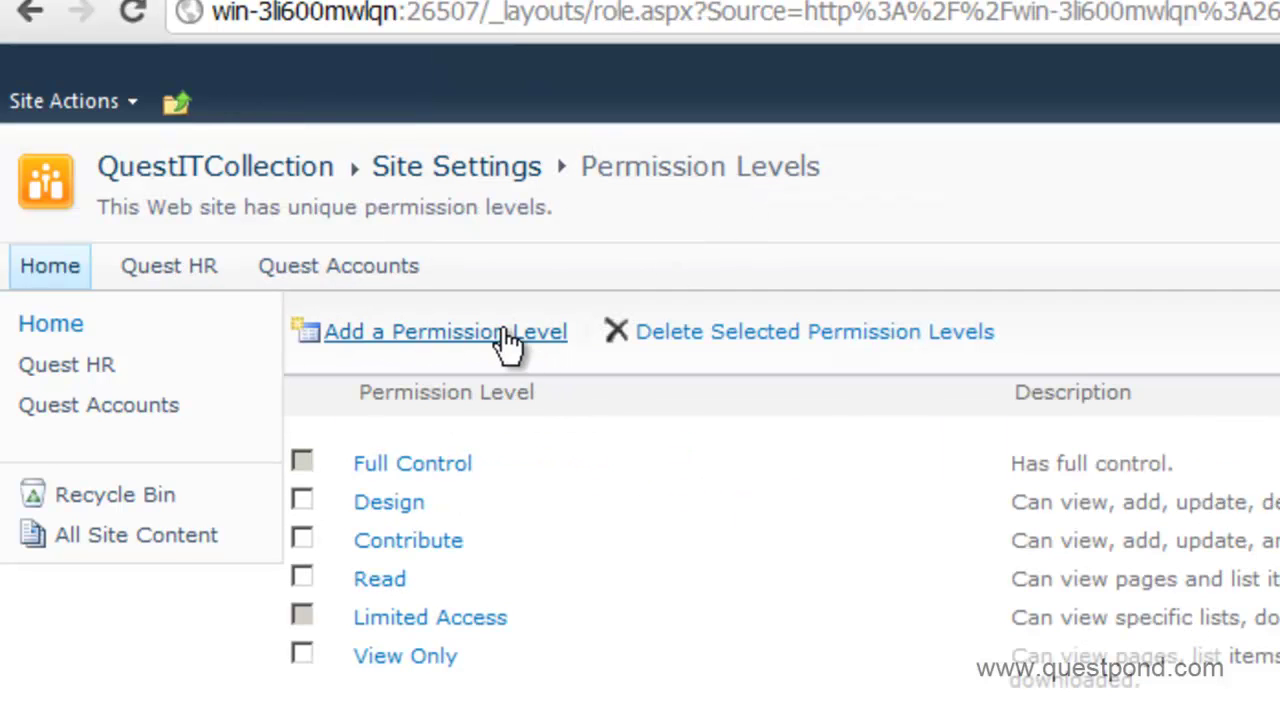
{"action": "left_click", "coordinate": [30, 12]}
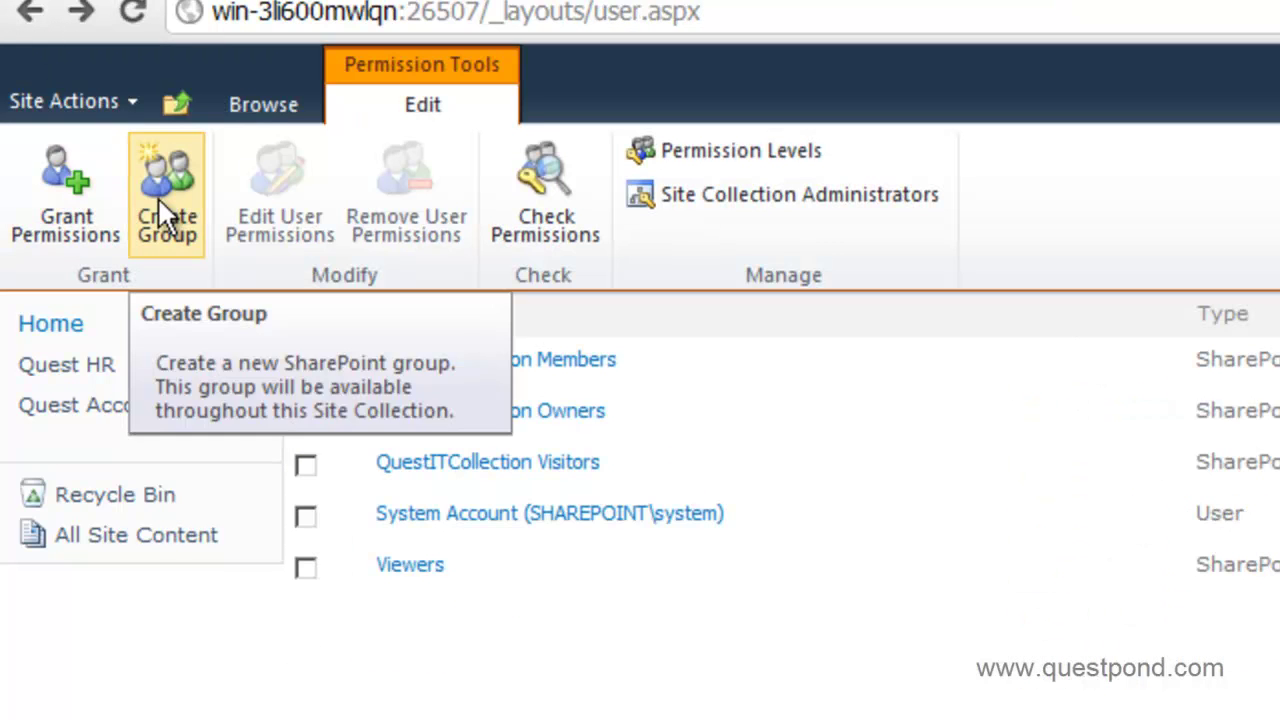
- Start a new group, then open QuestITCollection Members and show its Add Users option
{"action": "left_click", "coordinate": [200, 246]}
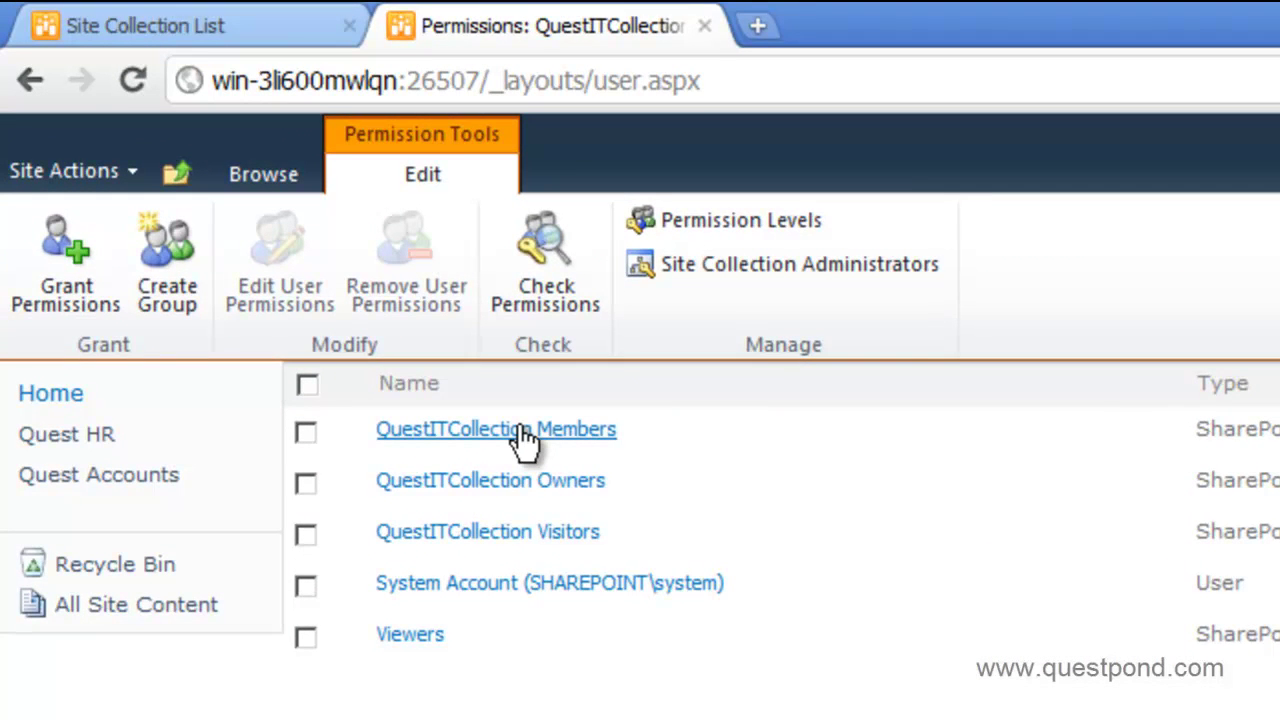
{"action": "left_click", "coordinate": [524, 430]}
{"action": "left_click", "coordinate": [385, 410]}
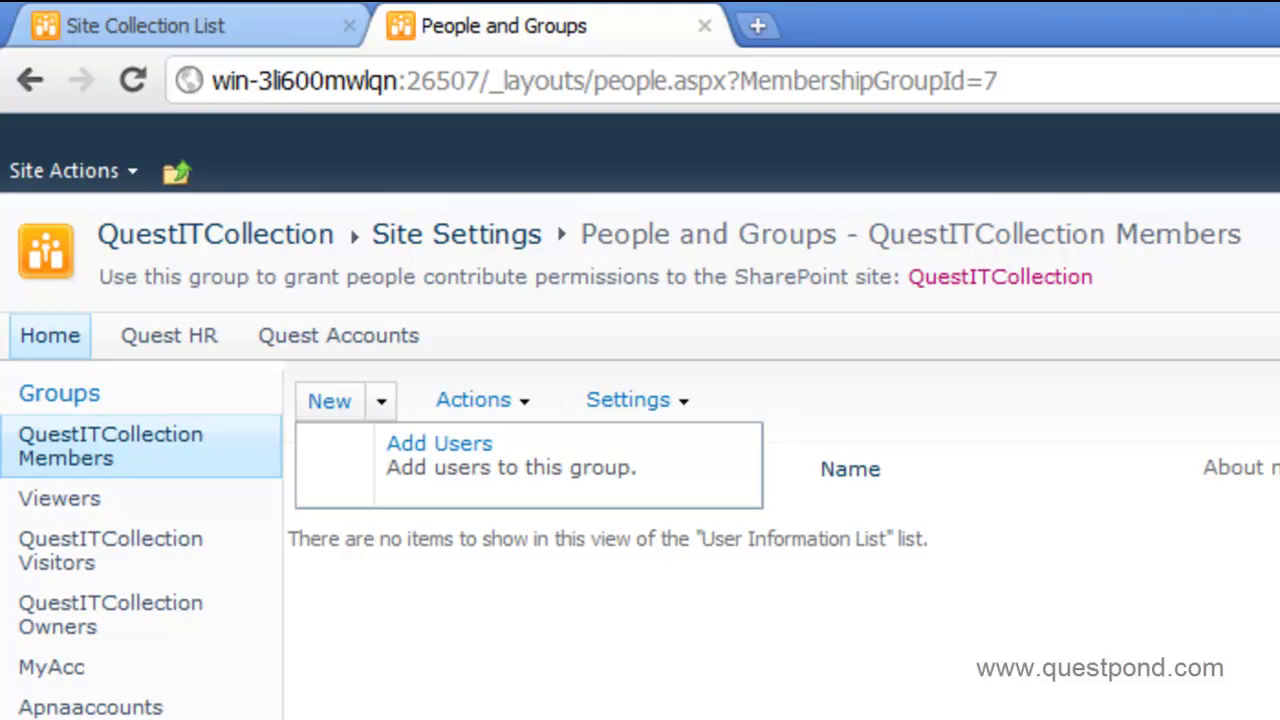
- Dismiss the Members group's New menu with Esc
{"action": "key", "text": "Escape"}
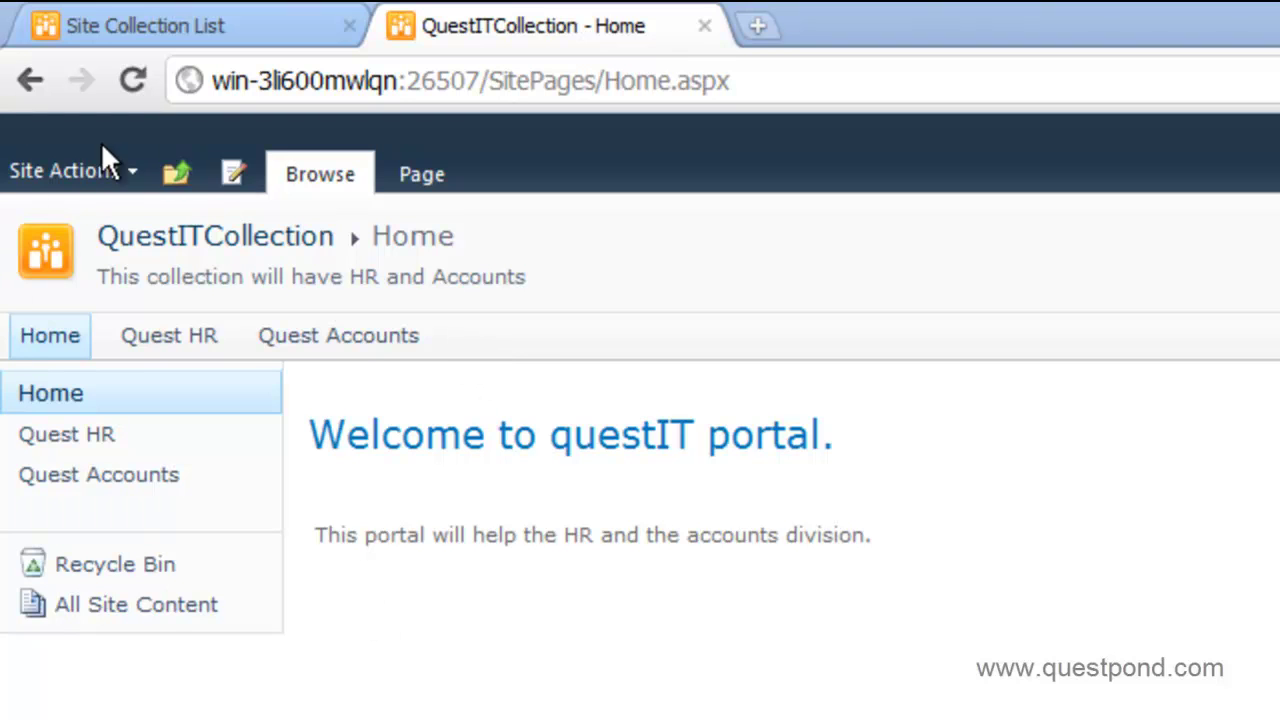
{"action": "left_click", "coordinate": [180, 337]}
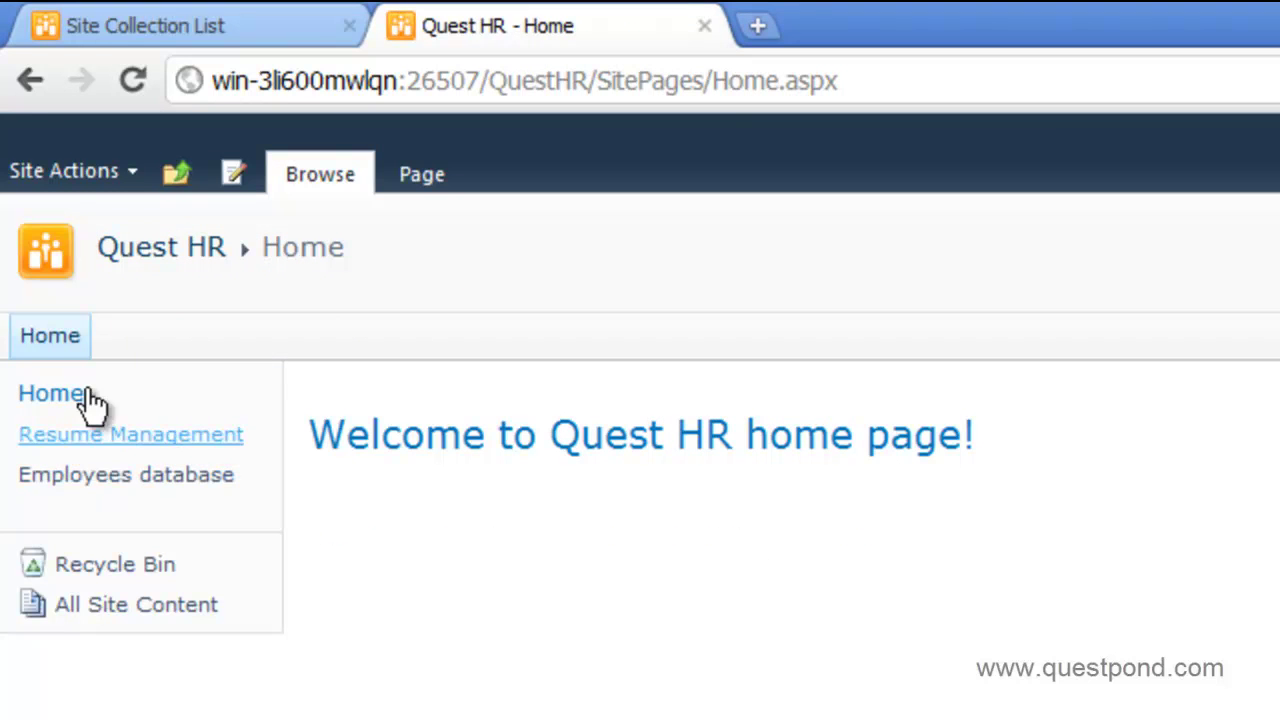
{"action": "left_click", "coordinate": [28, 80]}
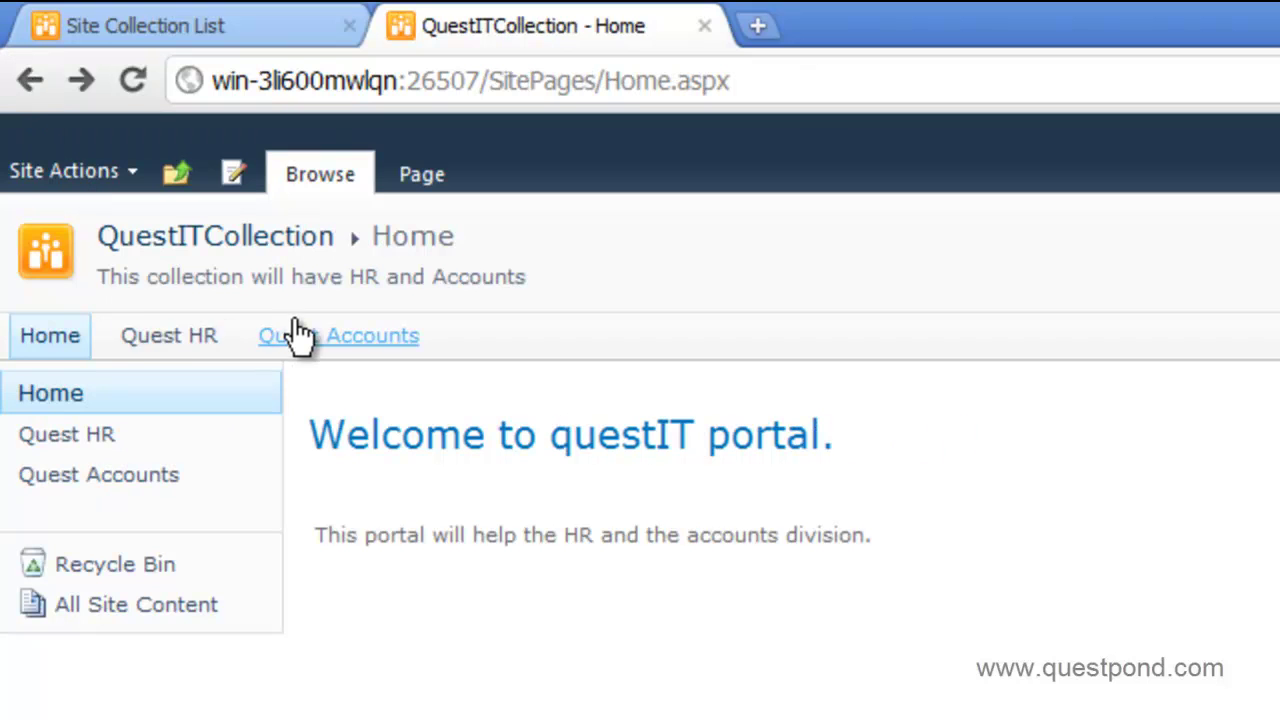
{"action": "left_click", "coordinate": [293, 336]}
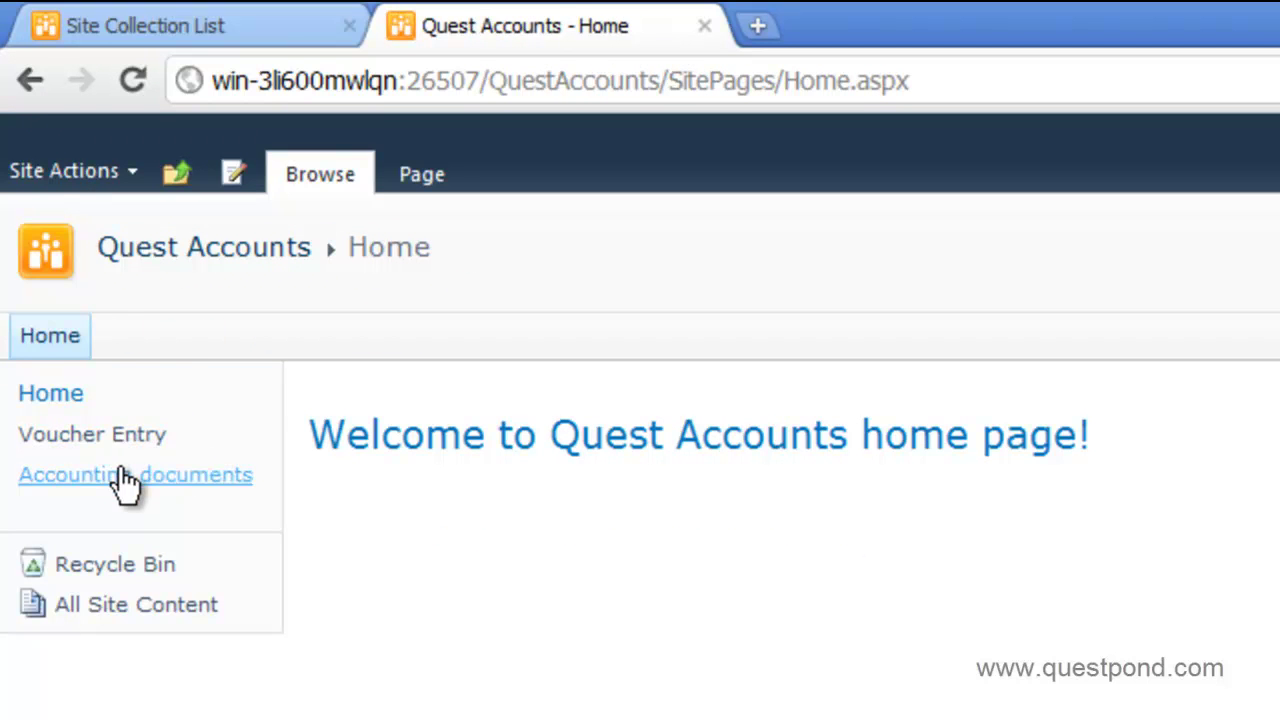
{"action": "left_click", "coordinate": [29, 82]}
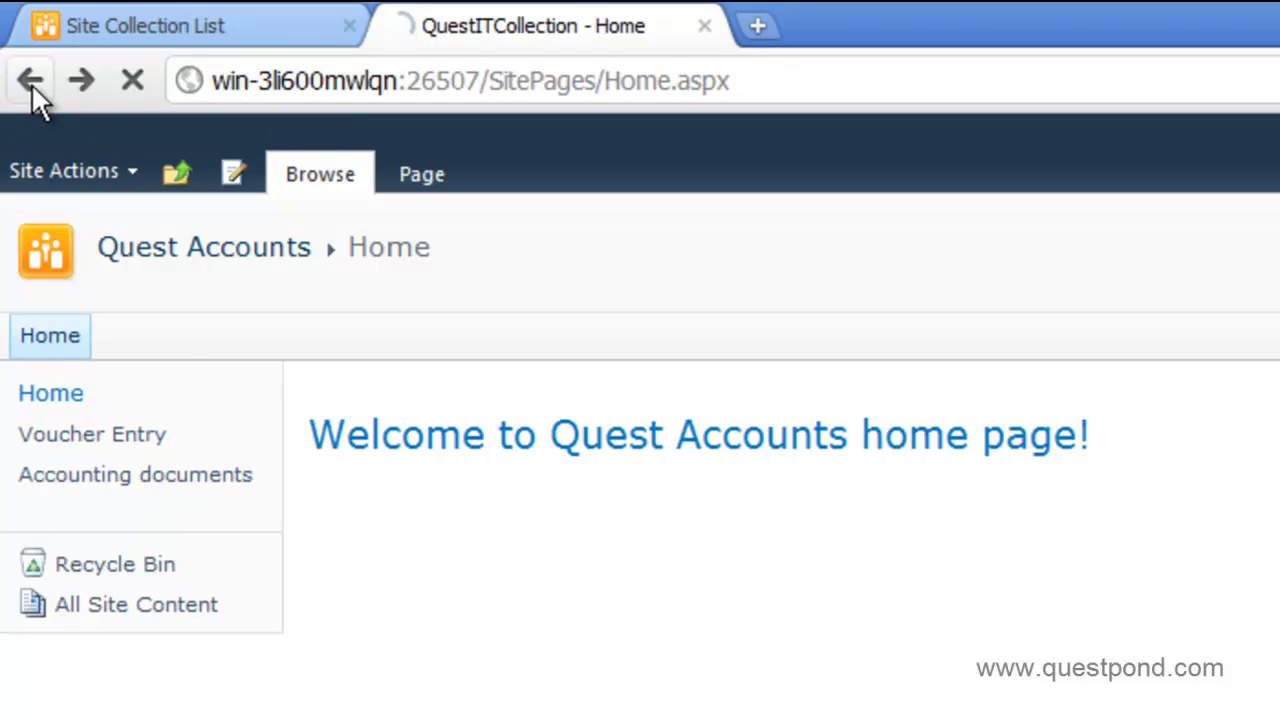
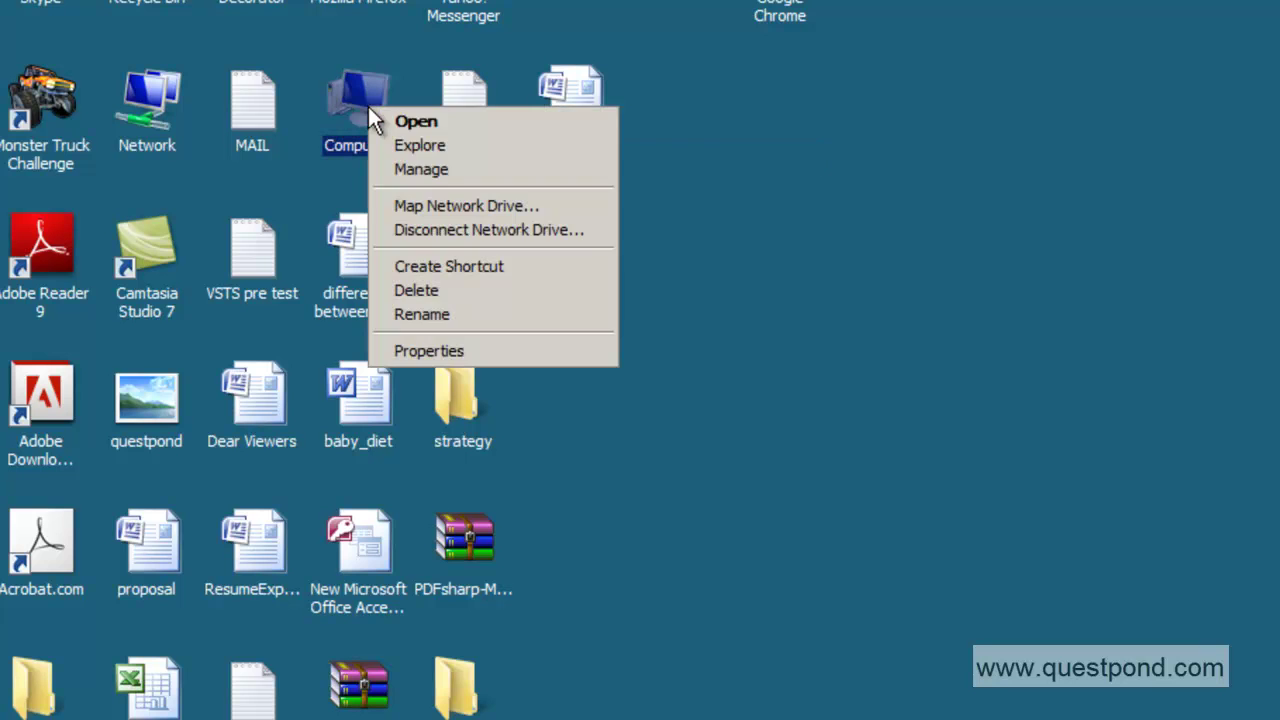
- In Server Manager, list the Users under Configuration > Local Users and Groups
{"action": "left_click", "coordinate": [419, 168]}
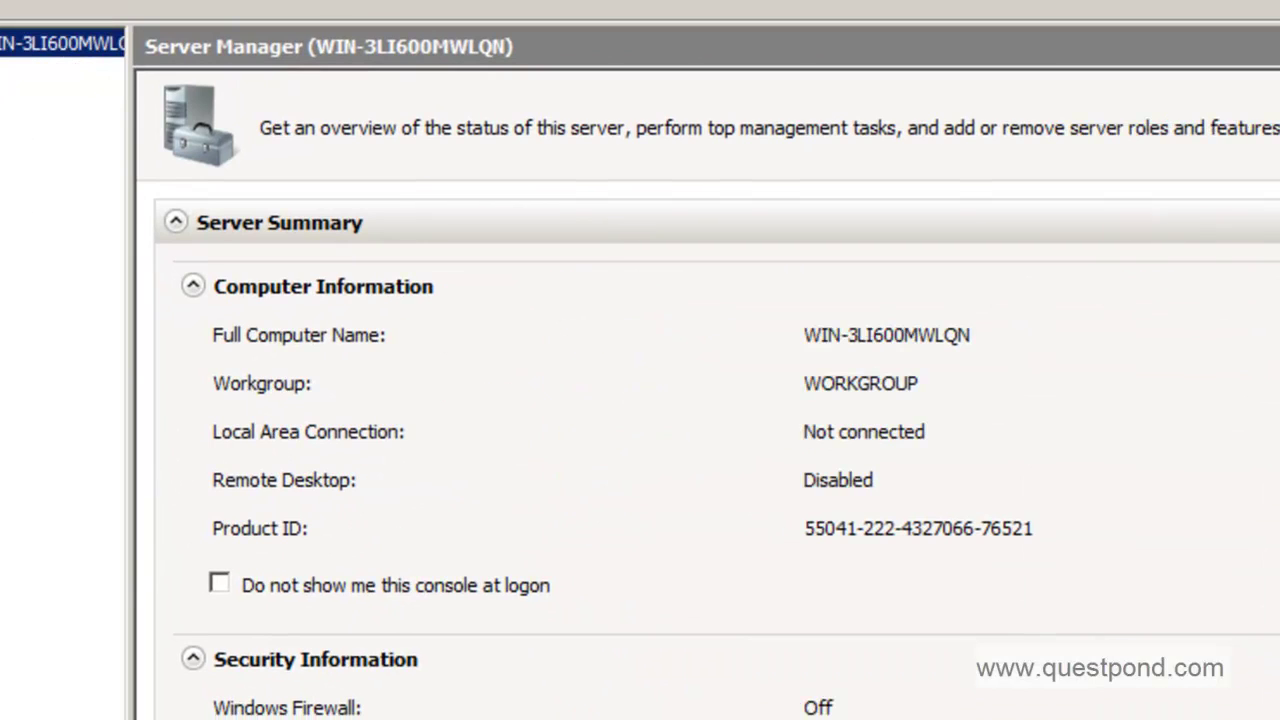
{"action": "left_click", "coordinate": [2, 71]}
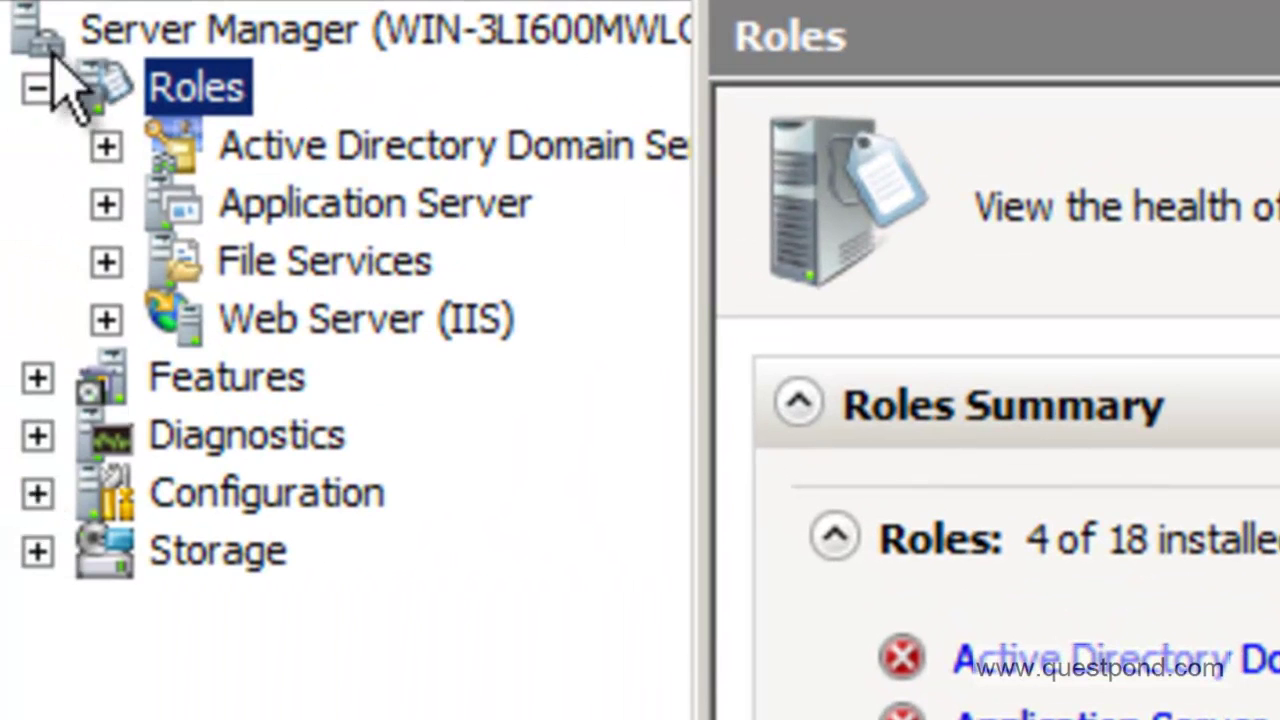
{"action": "left_click", "coordinate": [36, 88]}
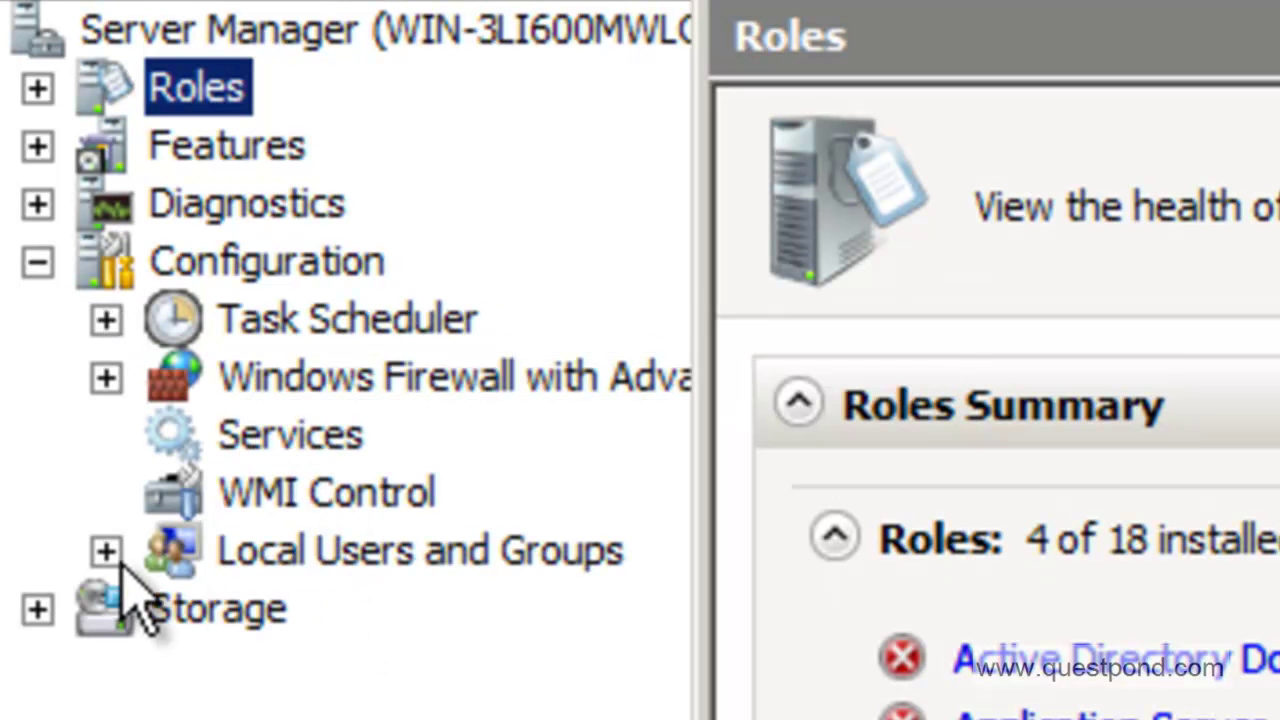
{"action": "left_click", "coordinate": [107, 552]}
{"action": "left_click", "coordinate": [320, 612]}
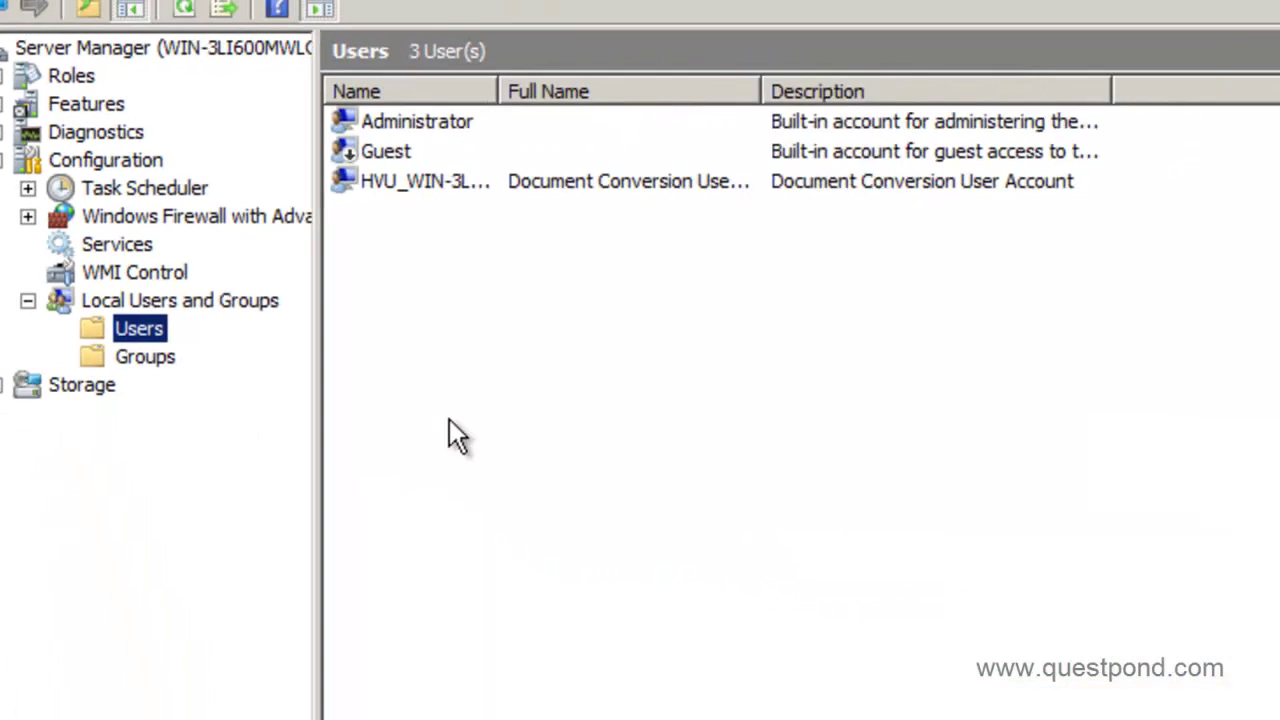
- Create local user hr with description 'this is the hr' and a password
{"action": "right_click", "coordinate": [943, 556]}
{"action": "left_click", "coordinate": [410, 280]}
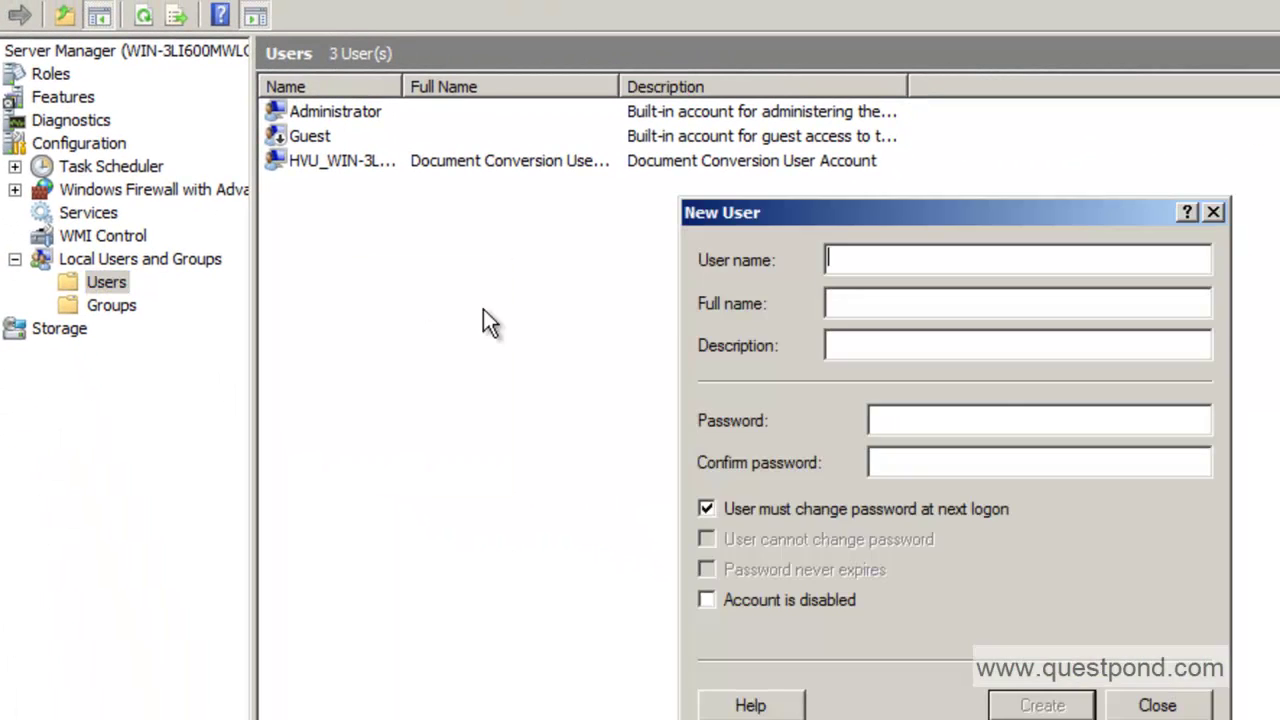
{"action": "type", "text": "hr"}
{"action": "key", "text": "Tab"}
{"action": "key", "text": "Tab"}
{"action": "type", "text": "this is the hr"}
{"action": "key", "text": "Tab"}
{"action": "type", "text": "12345678"}
{"action": "key", "text": "Tab"}
{"action": "type", "text": "12345678accounts"}
- Create local user accounts with description 'this is the accountant' and a password
{"action": "key", "text": "Tab"}
{"action": "key", "text": "Tab"}
{"action": "type", "text": "this is the accountant"}
{"action": "key", "text": "Tab"}
{"action": "type", "text": "Pass@123"}
{"action": "key", "text": "Tab"}
{"action": "type", "text": "Pass@123"}
{"action": "key", "text": "Return"}
- Close the New User form and check the new accounts and hr users in the list
{"action": "left_click", "coordinate": [1150, 705]}
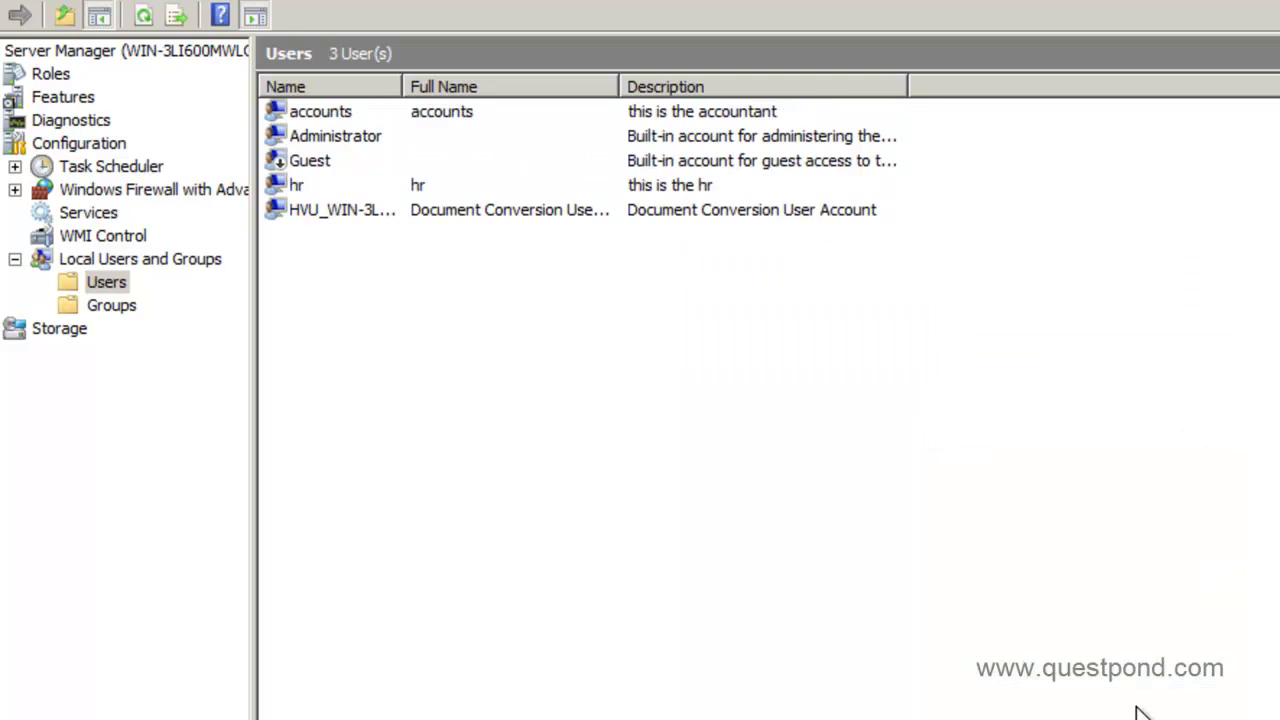
{"action": "left_click", "coordinate": [338, 116]}
{"action": "left_click", "coordinate": [313, 188]}
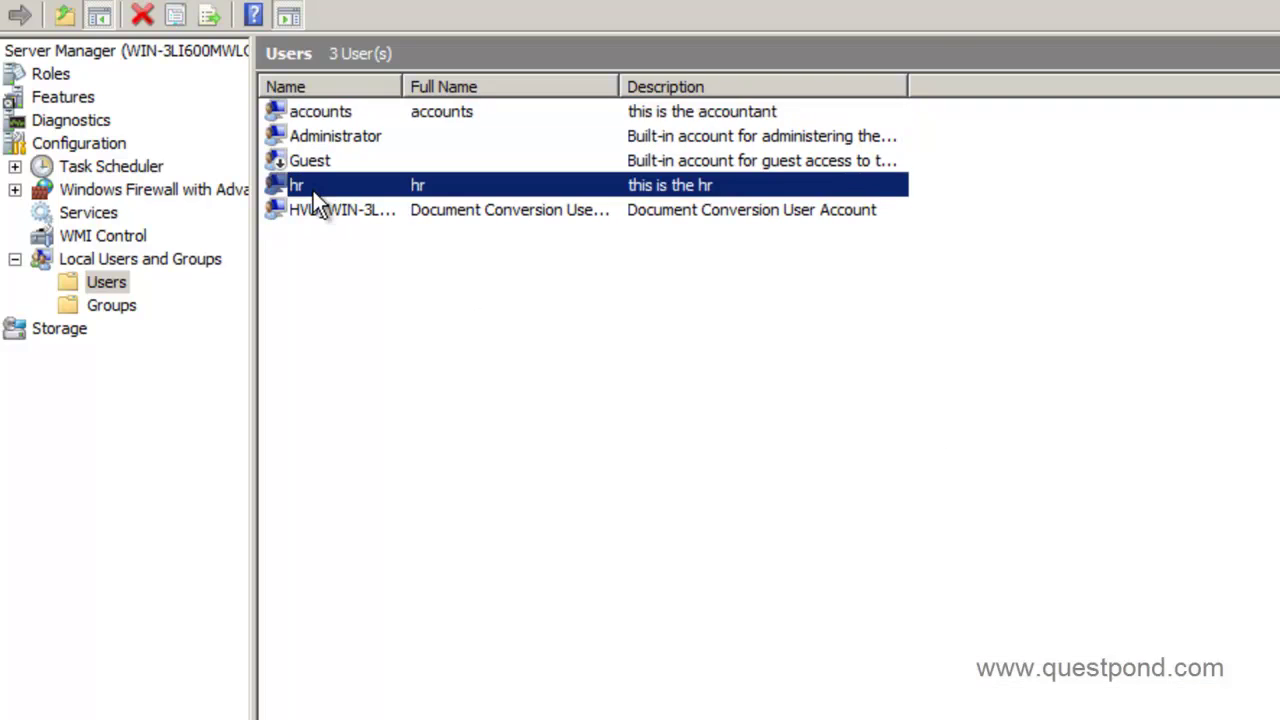
{"action": "left_click", "coordinate": [320, 114]}
{"action": "left_click", "coordinate": [310, 190]}
{"action": "left_click", "coordinate": [322, 115]}
{"action": "left_click", "coordinate": [320, 189]}
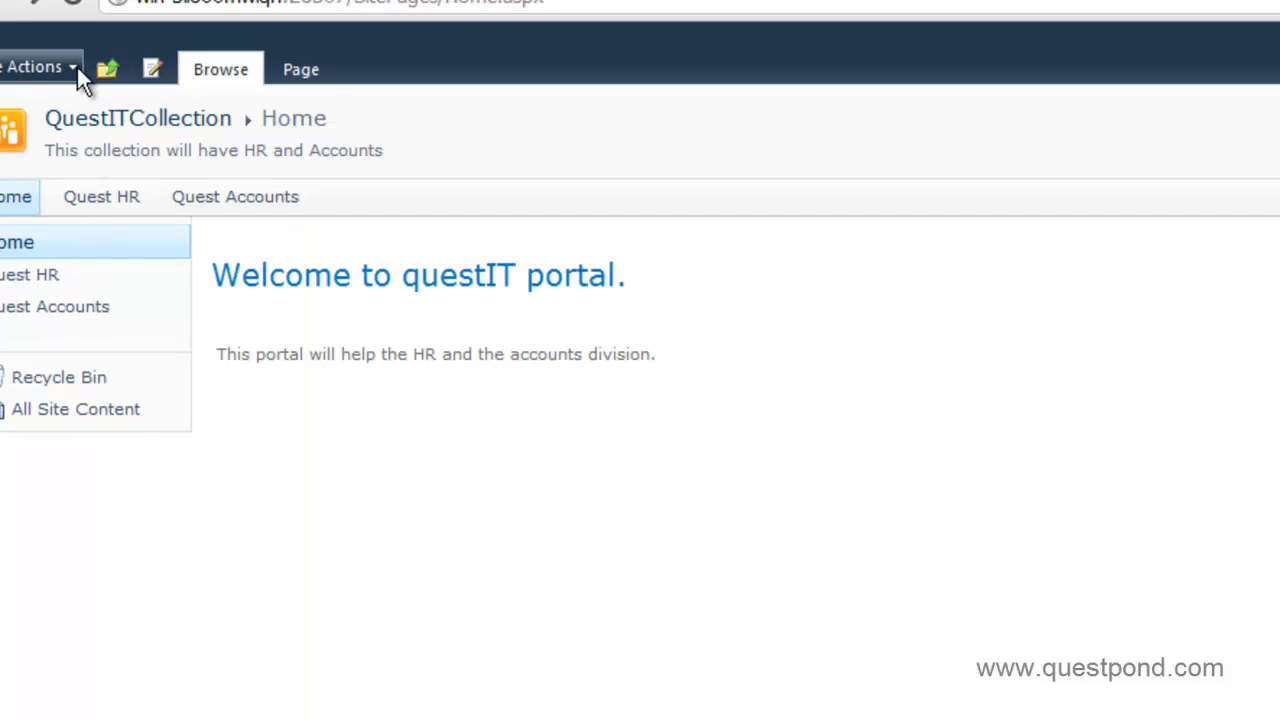
- Go to Site Permissions, review Permission Levels, return, and start a new group with Create Group
{"action": "left_click", "coordinate": [76, 63]}
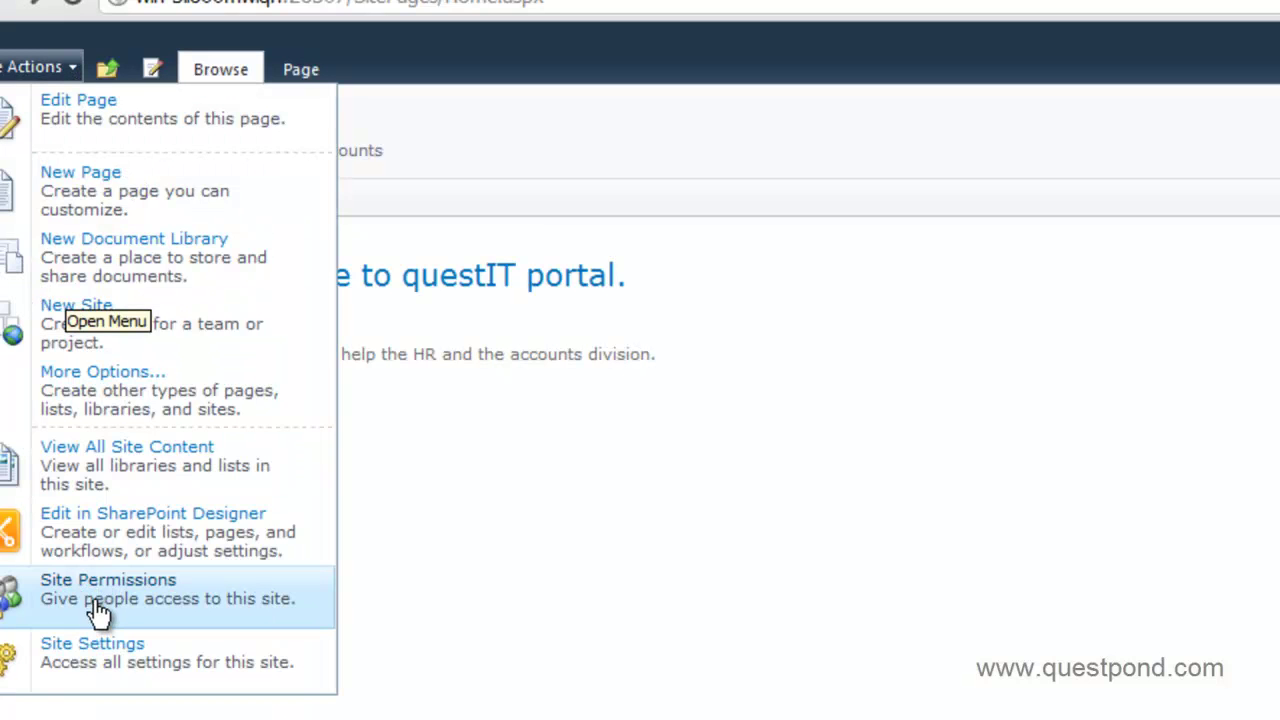
{"action": "left_click", "coordinate": [92, 598]}
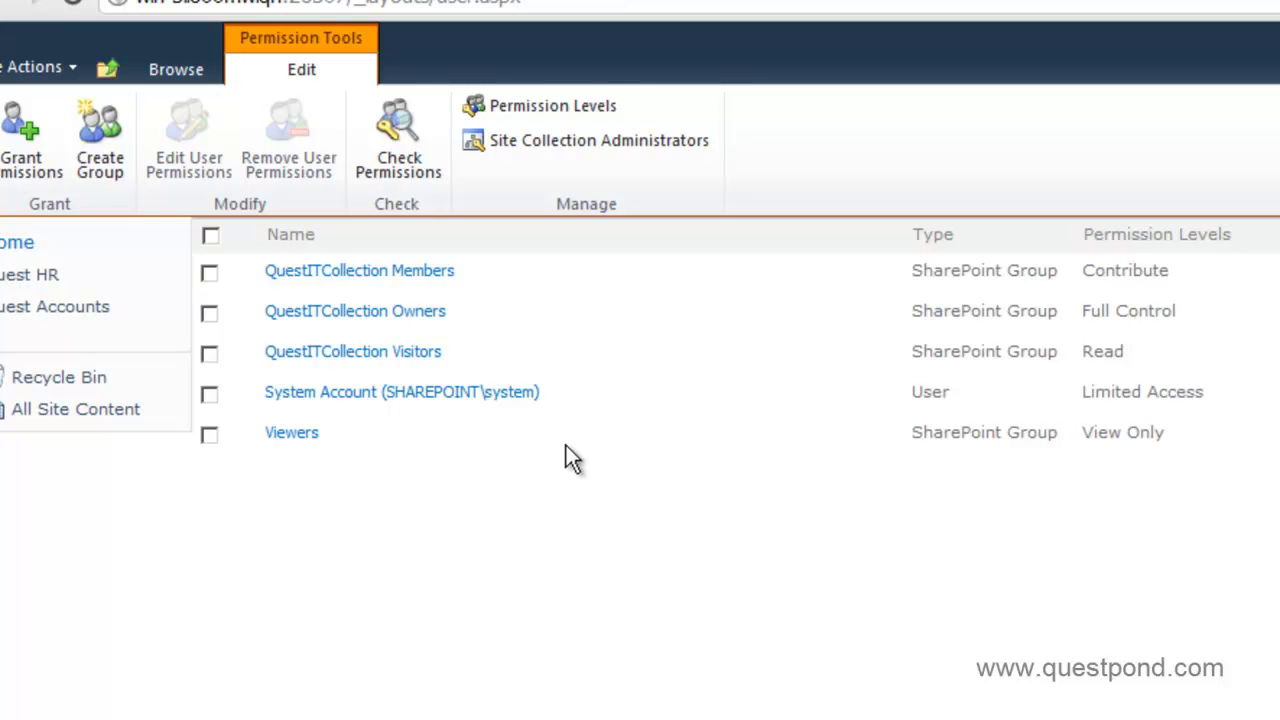
{"action": "left_click", "coordinate": [555, 106]}
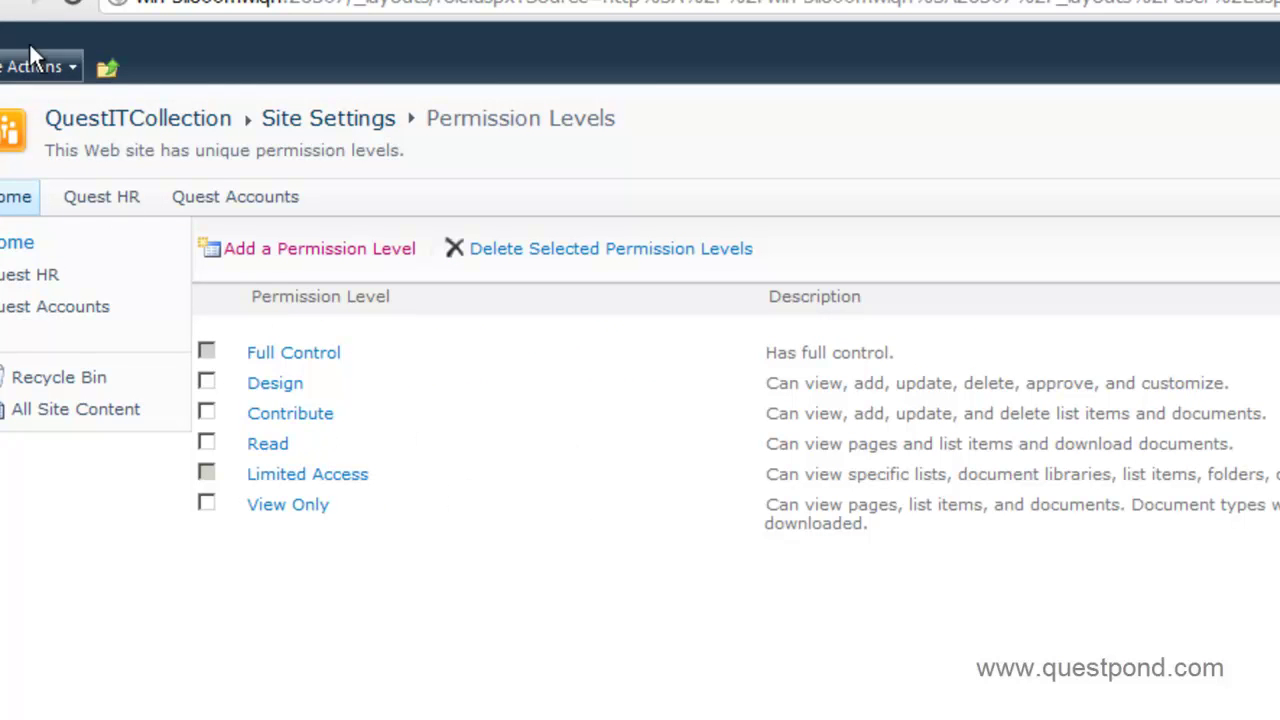
{"action": "left_click", "coordinate": [8, 12]}
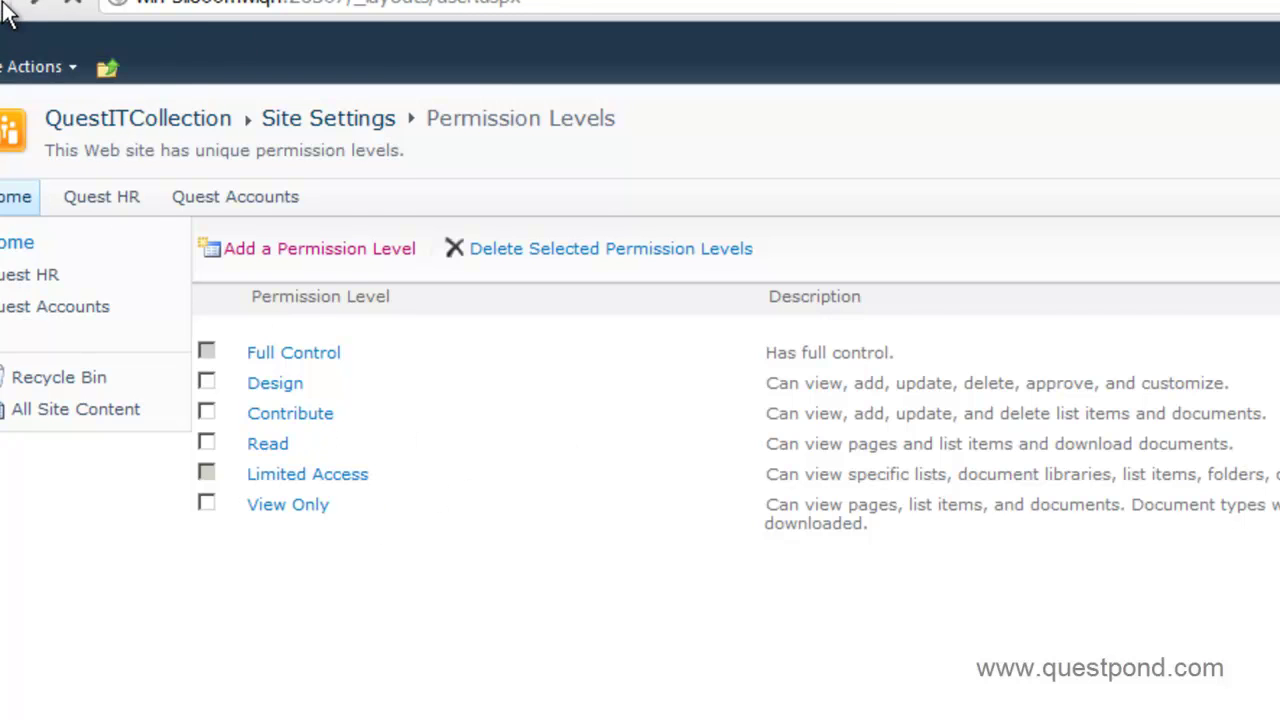
{"action": "left_click", "coordinate": [95, 155]}
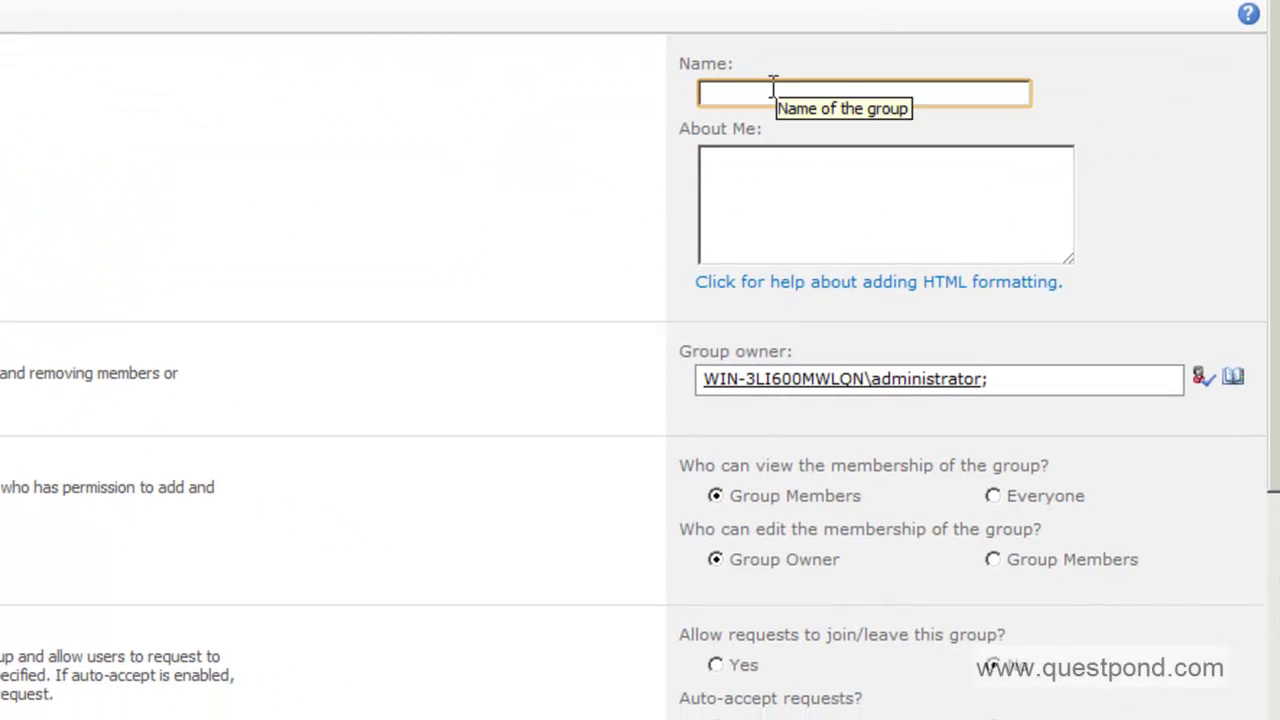
- Create TheHRGroup with Contribute, Read and View Only permissions
{"action": "type", "text": "TheHRGroup"}
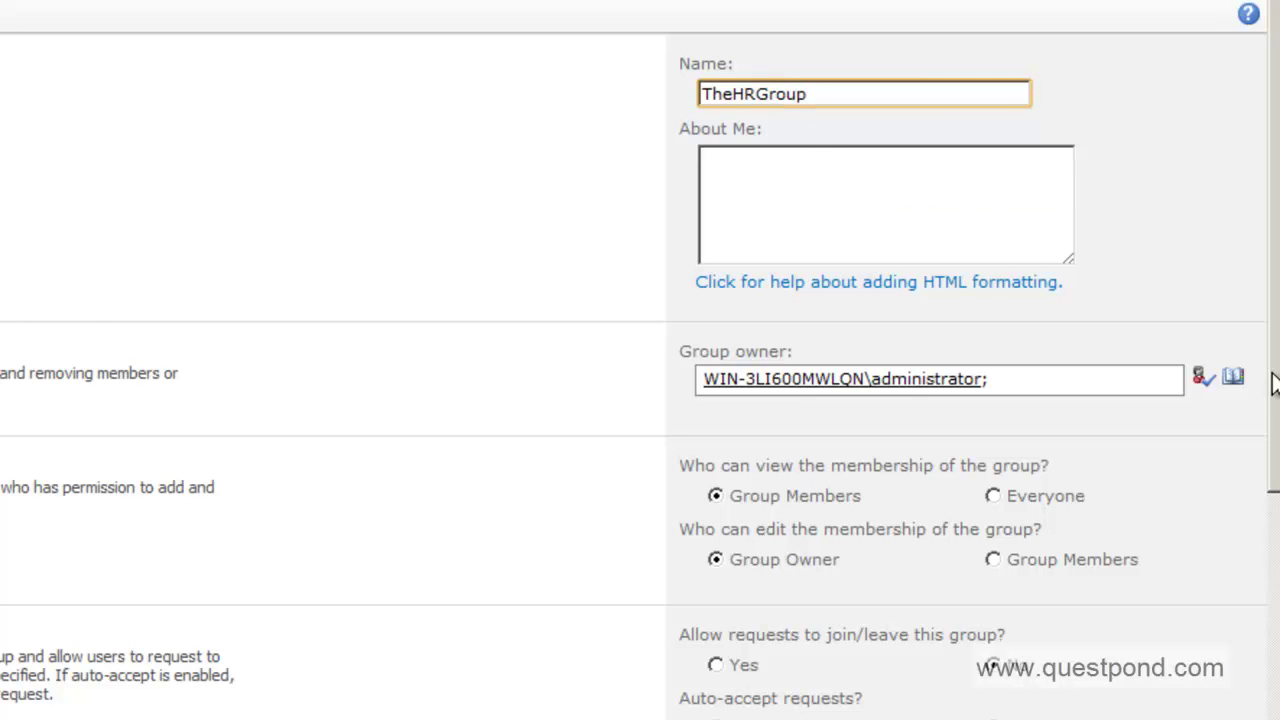
{"action": "left_click_drag", "start_coordinate": [1276, 396], "coordinate": [1276, 701]}
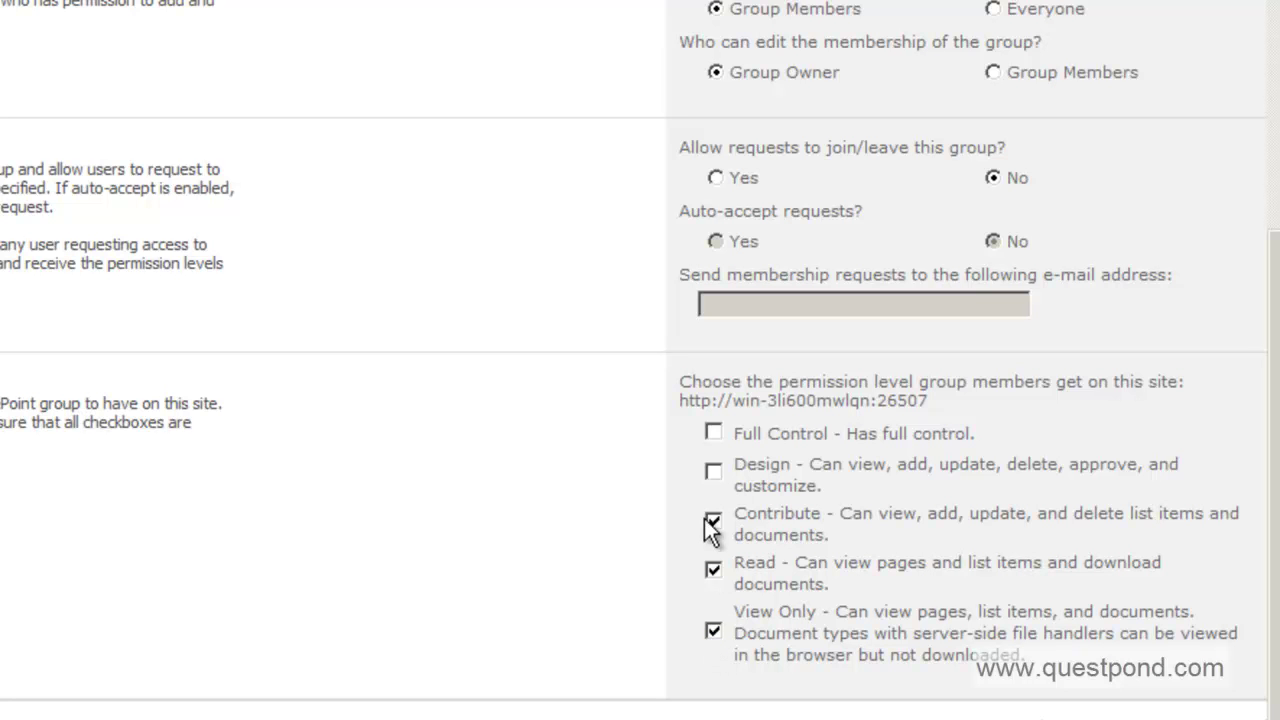
{"action": "mouse_move", "coordinate": [1275, 574]}
{"action": "left_mouse_down"}
{"action": "mouse_move", "coordinate": [1275, 275]}
{"action": "mouse_move", "coordinate": [1266, 575]}
{"action": "left_mouse_up"}
{"action": "left_click_drag", "start_coordinate": [1275, 396], "coordinate": [1262, 168]}
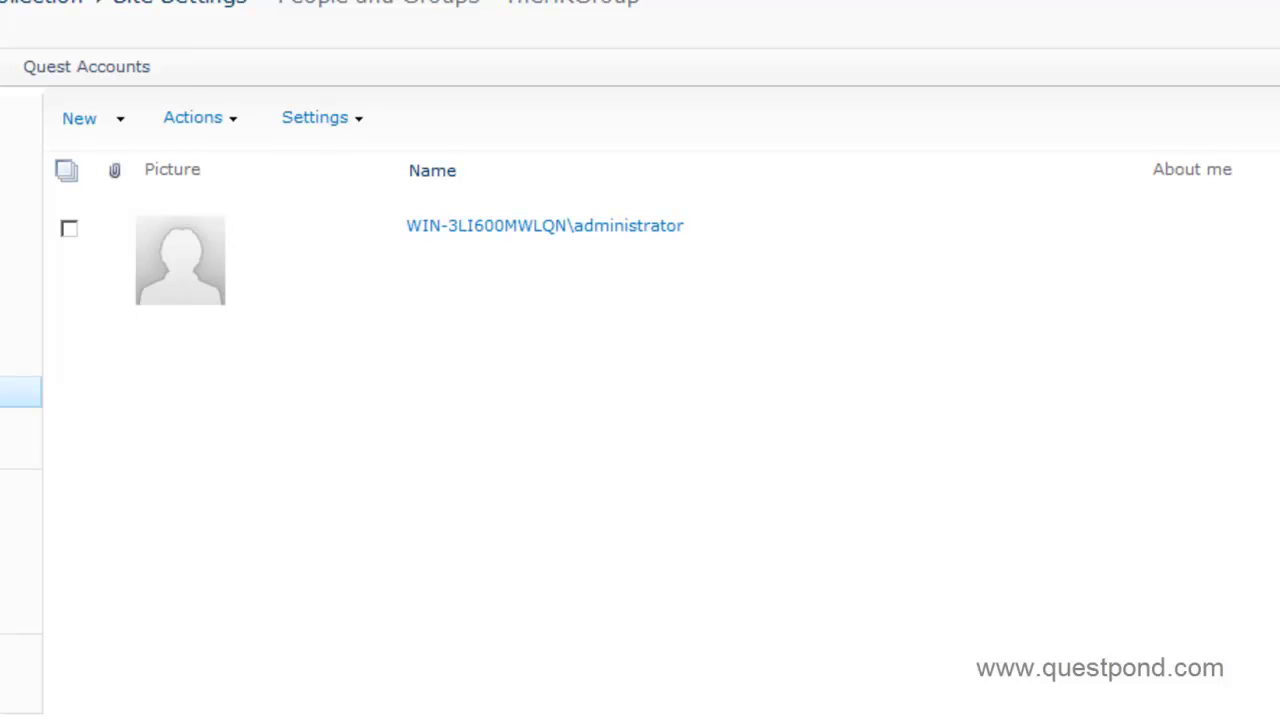
{"action": "left_click", "coordinate": [63, 393]}
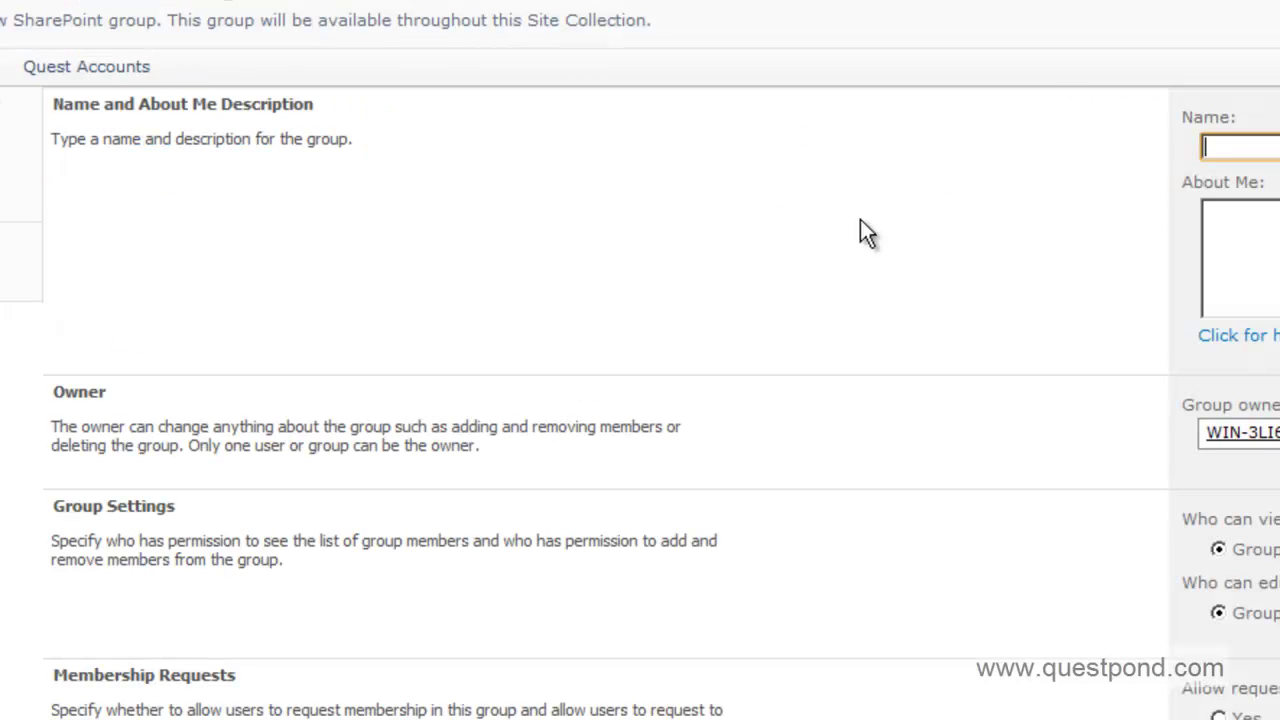
- Name the group TheAccountsgroup, tick Contribute, Read and View Only, and create it
{"action": "type", "text": "TheAcco"}
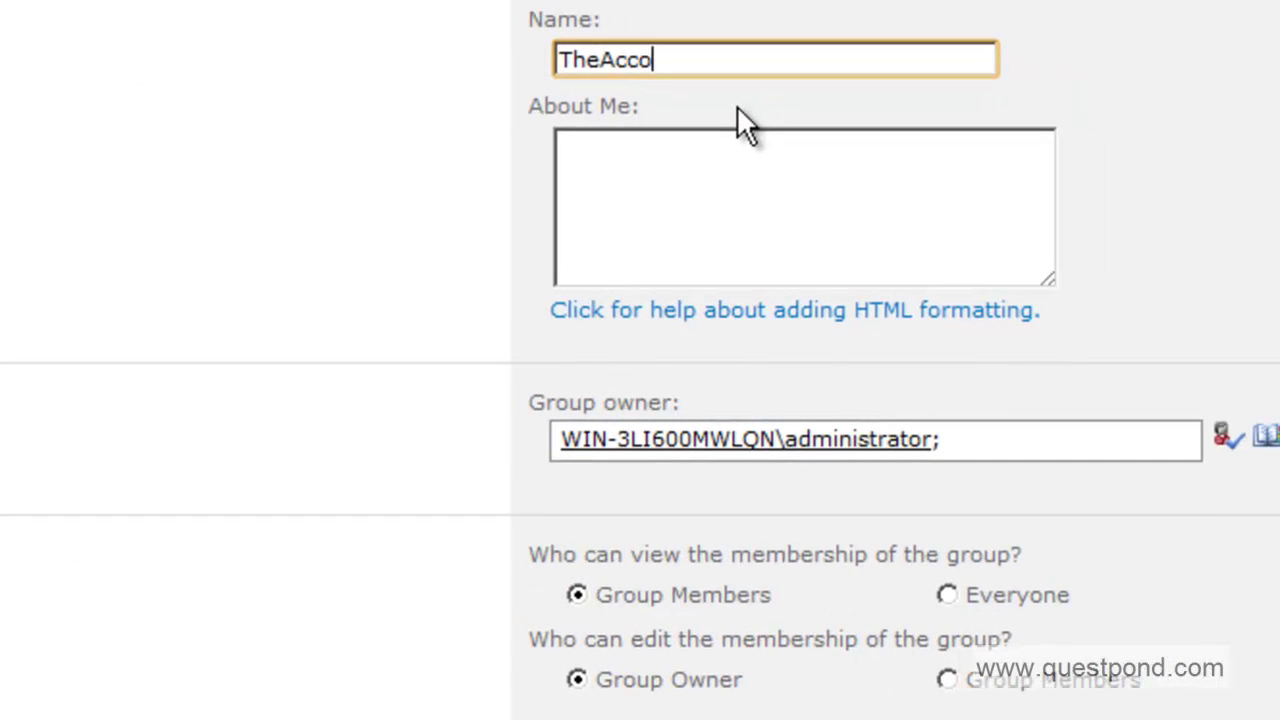
{"action": "type", "text": "ubt"}
{"action": "key", "text": "BackSpace"}
{"action": "key", "text": "BackSpace"}
{"action": "type", "text": "ntsgroup"}
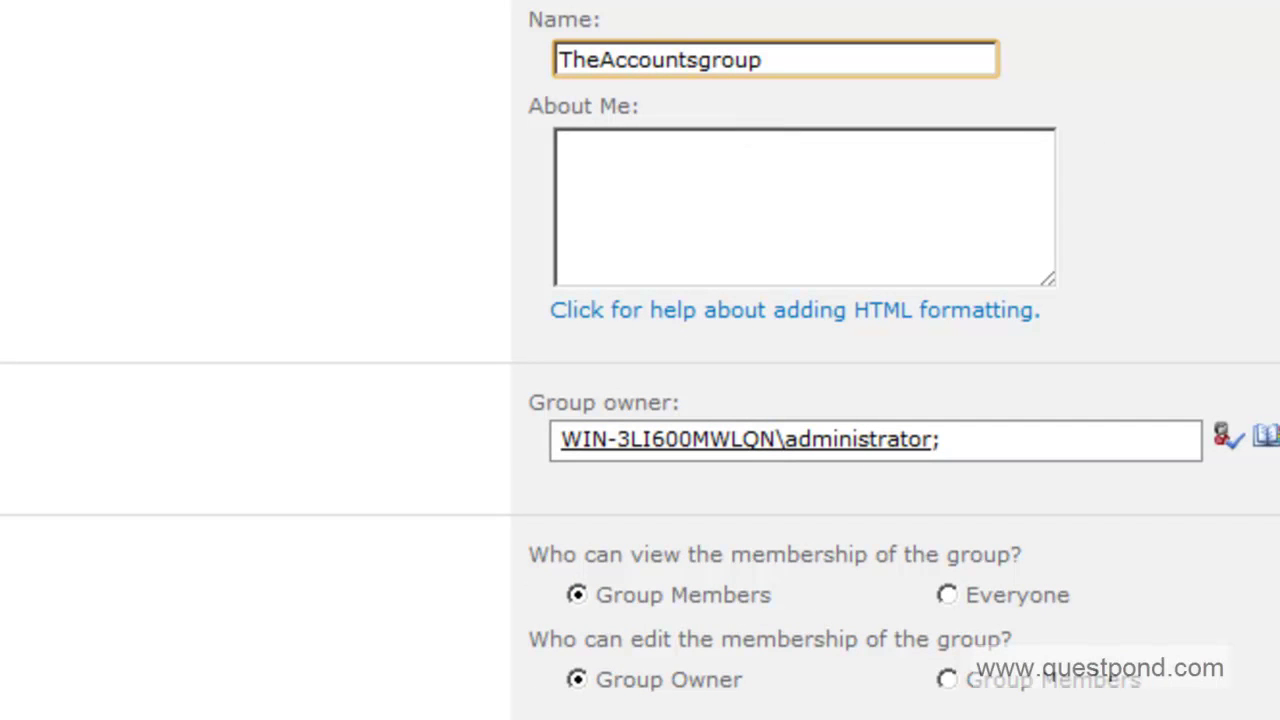
{"action": "scroll", "coordinate": [640, 360], "scroll_direction": "down", "scroll_amount": 5}
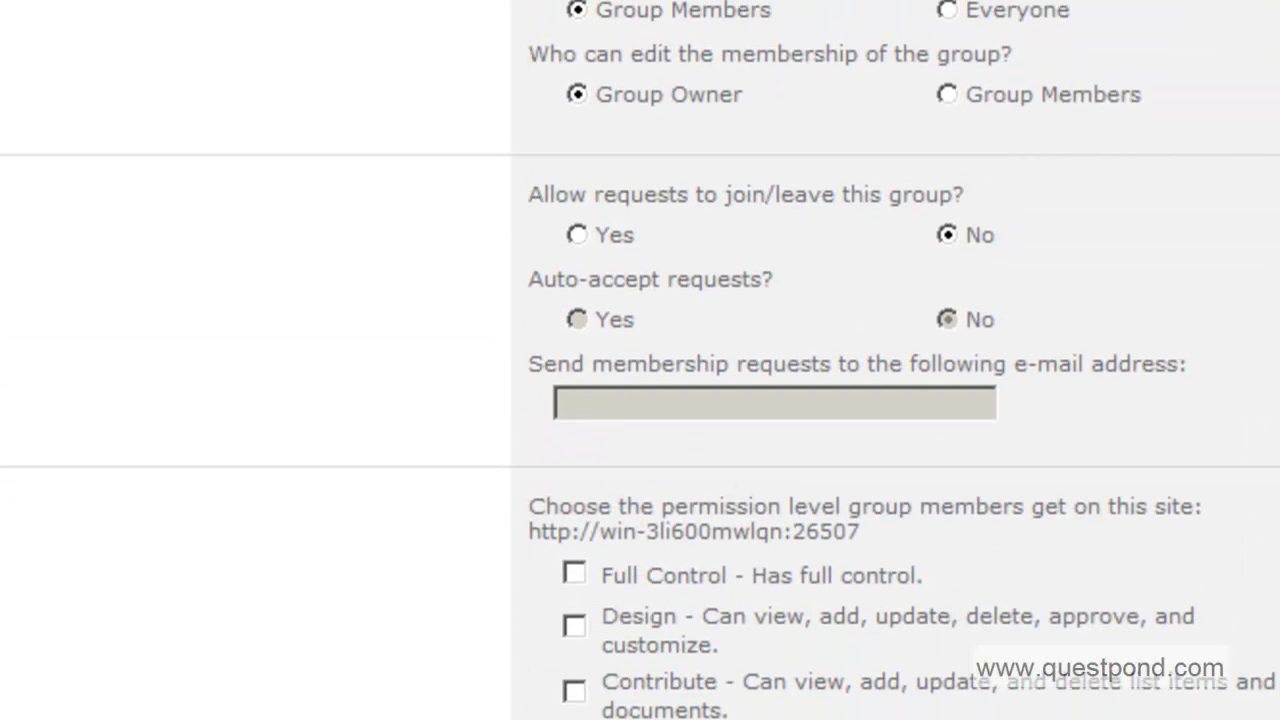
{"action": "left_click", "coordinate": [576, 692]}
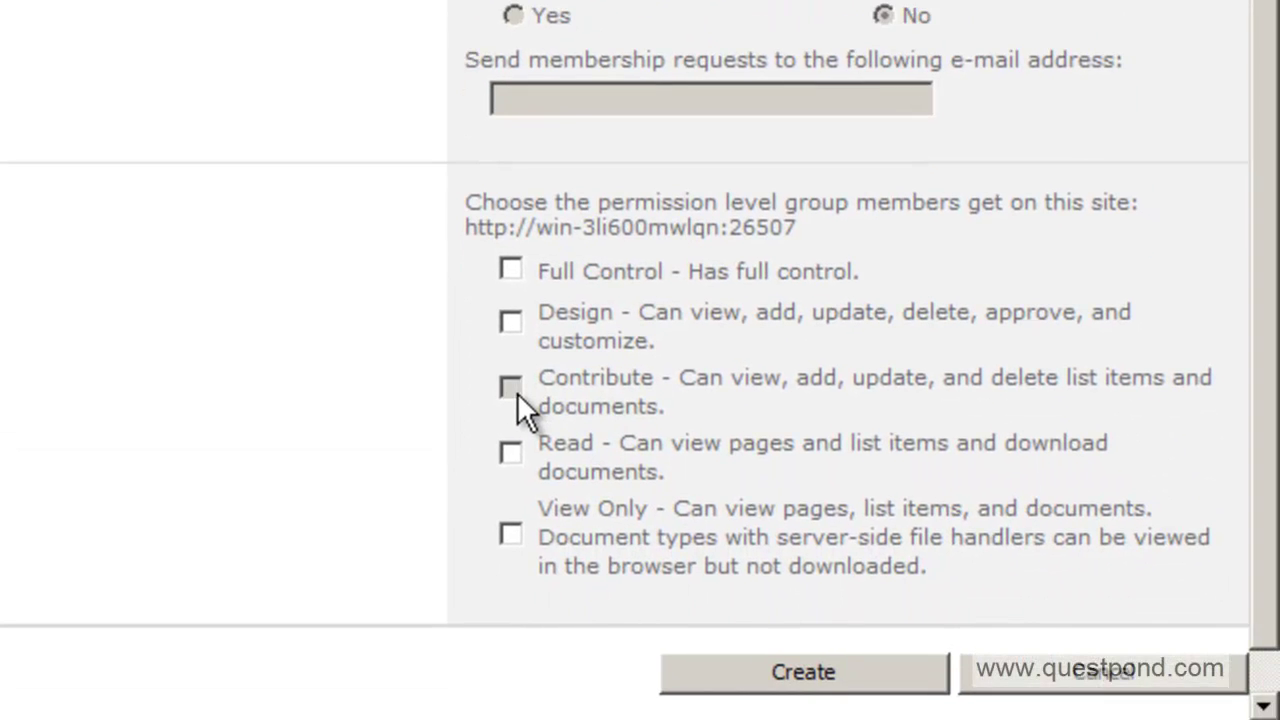
{"action": "left_click", "coordinate": [511, 454]}
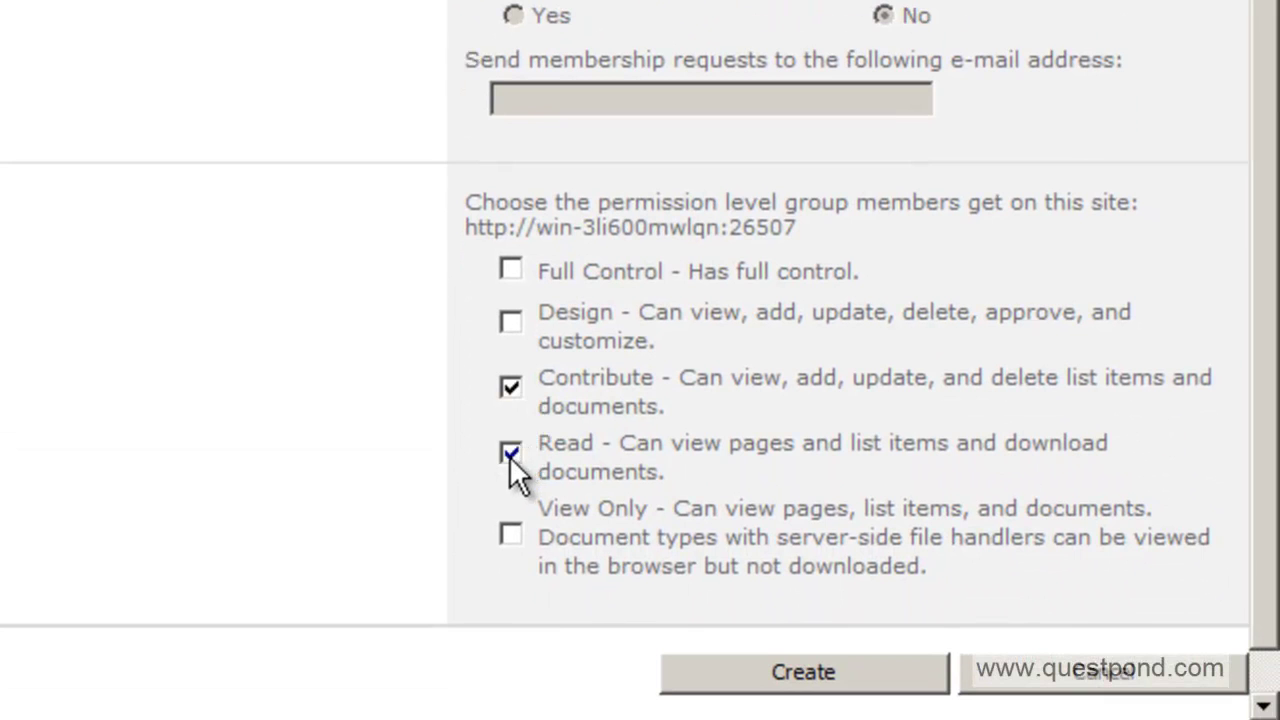
{"action": "left_click", "coordinate": [505, 538]}
{"action": "left_click", "coordinate": [738, 690]}
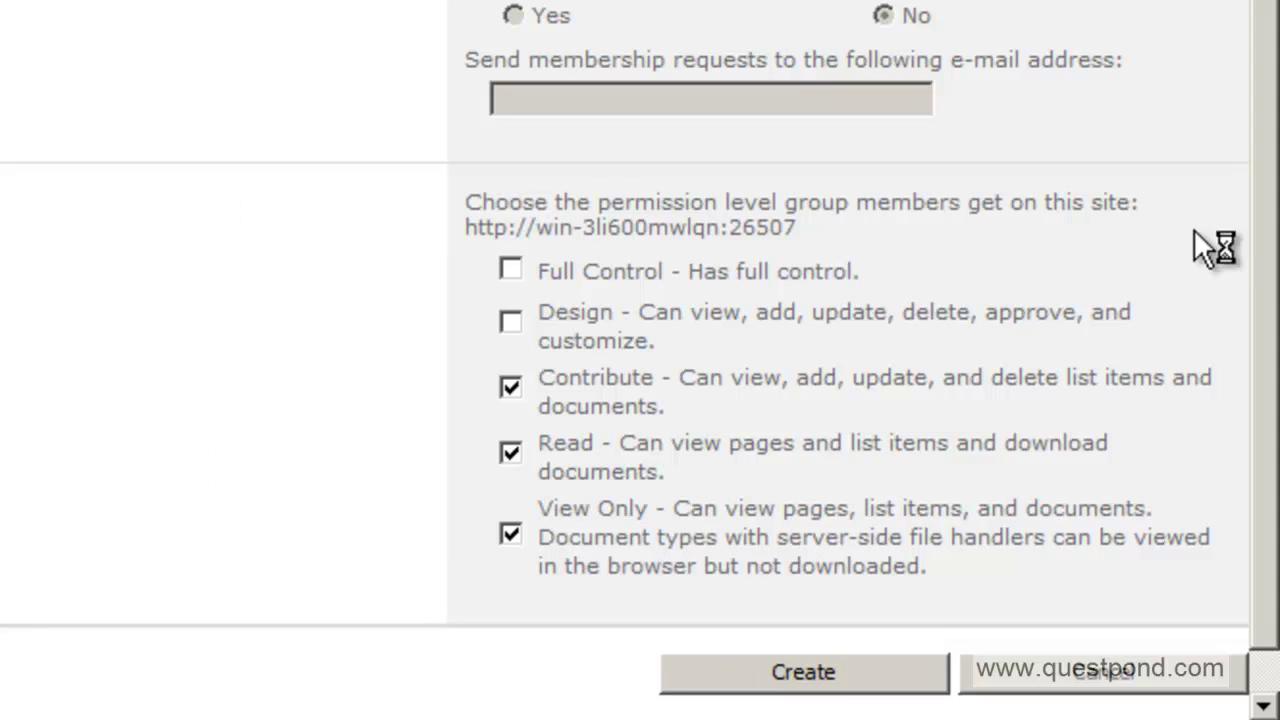
{"action": "left_click", "coordinate": [1260, 240]}
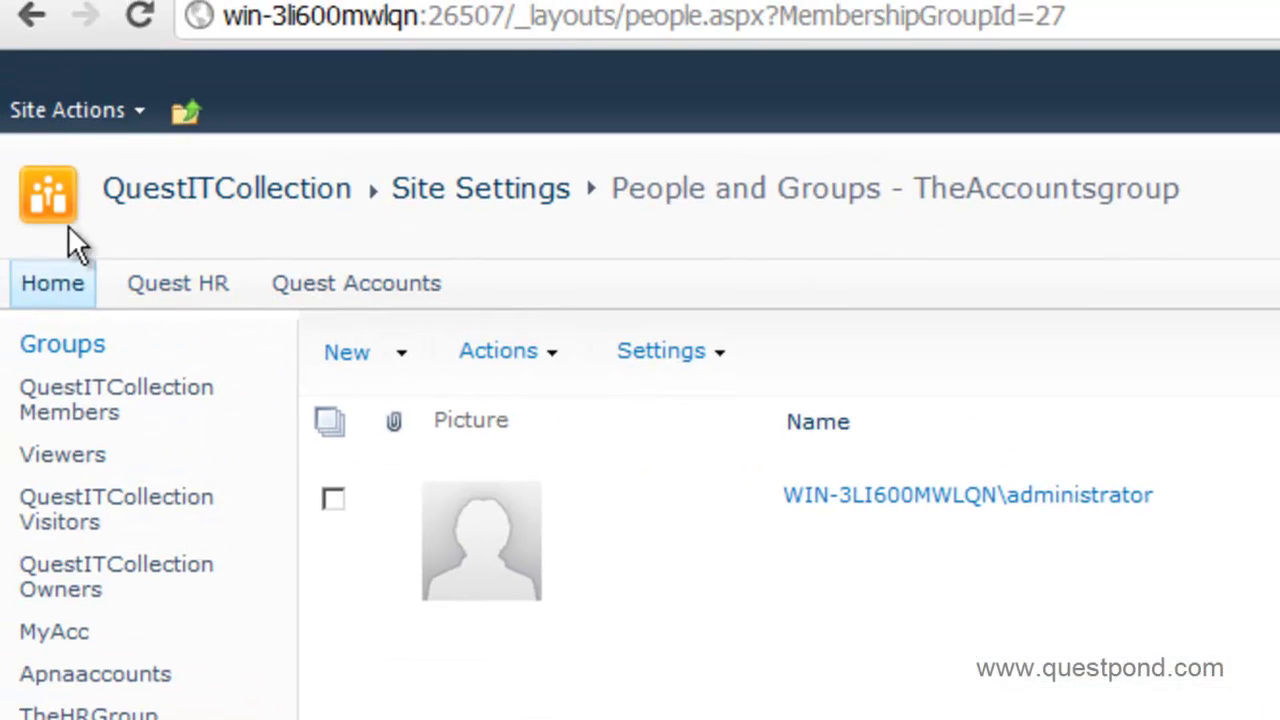
- Open Site Permissions and confirm the local accounts and hr users exist in Server Manager
{"action": "left_click", "coordinate": [60, 110]}
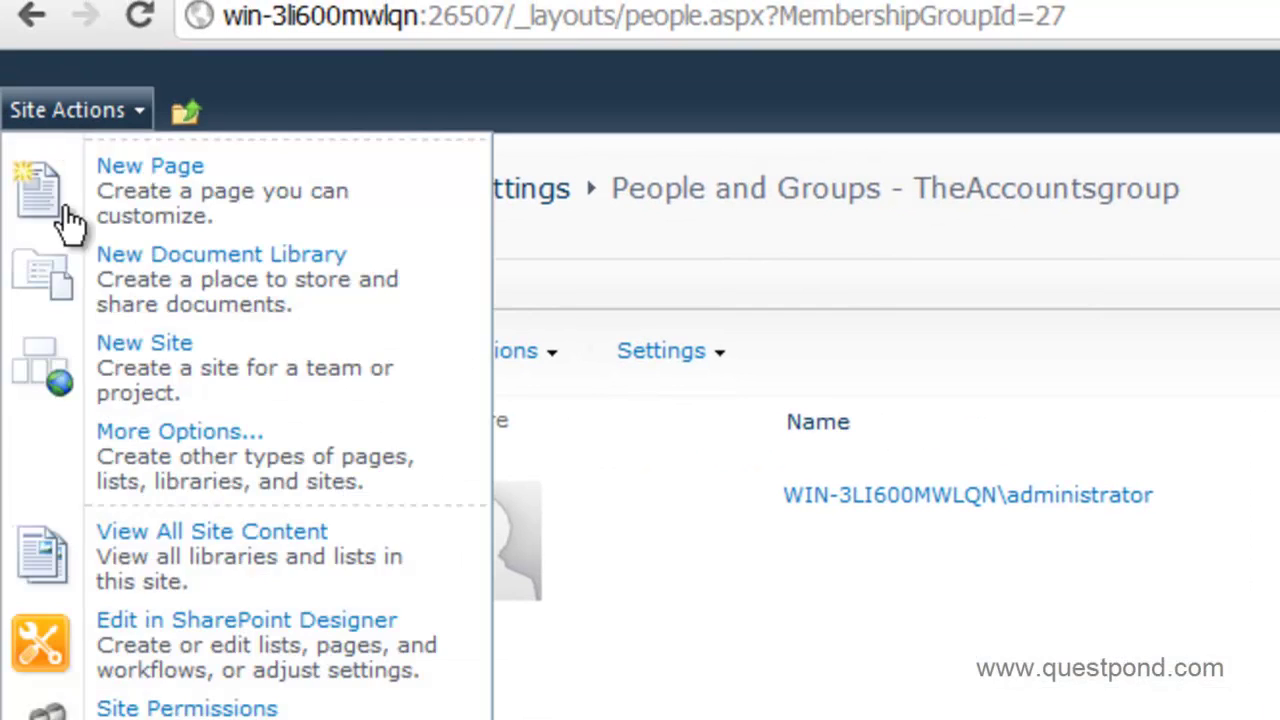
{"action": "left_click", "coordinate": [187, 711]}
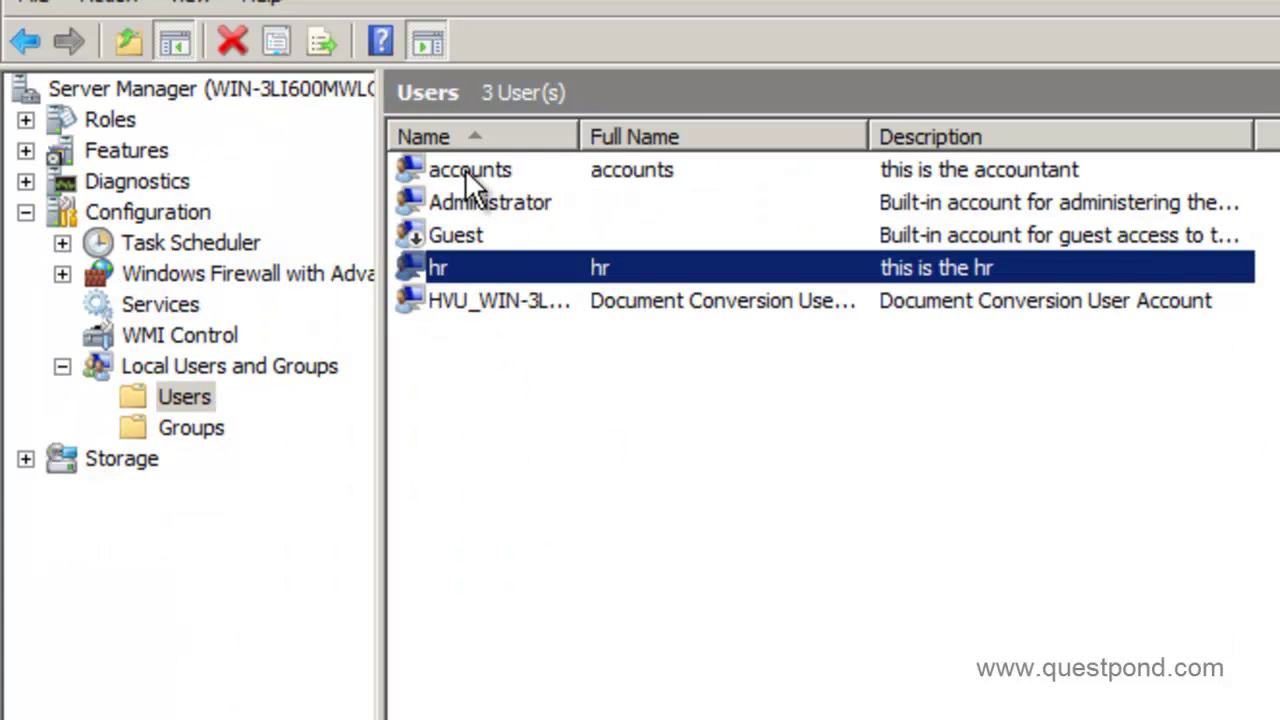
{"action": "left_click", "coordinate": [468, 172]}
{"action": "left_click", "coordinate": [457, 268]}
- Open TheAccountsgroup's members page and show its New menu
{"action": "key", "text": "alt+Tab"}
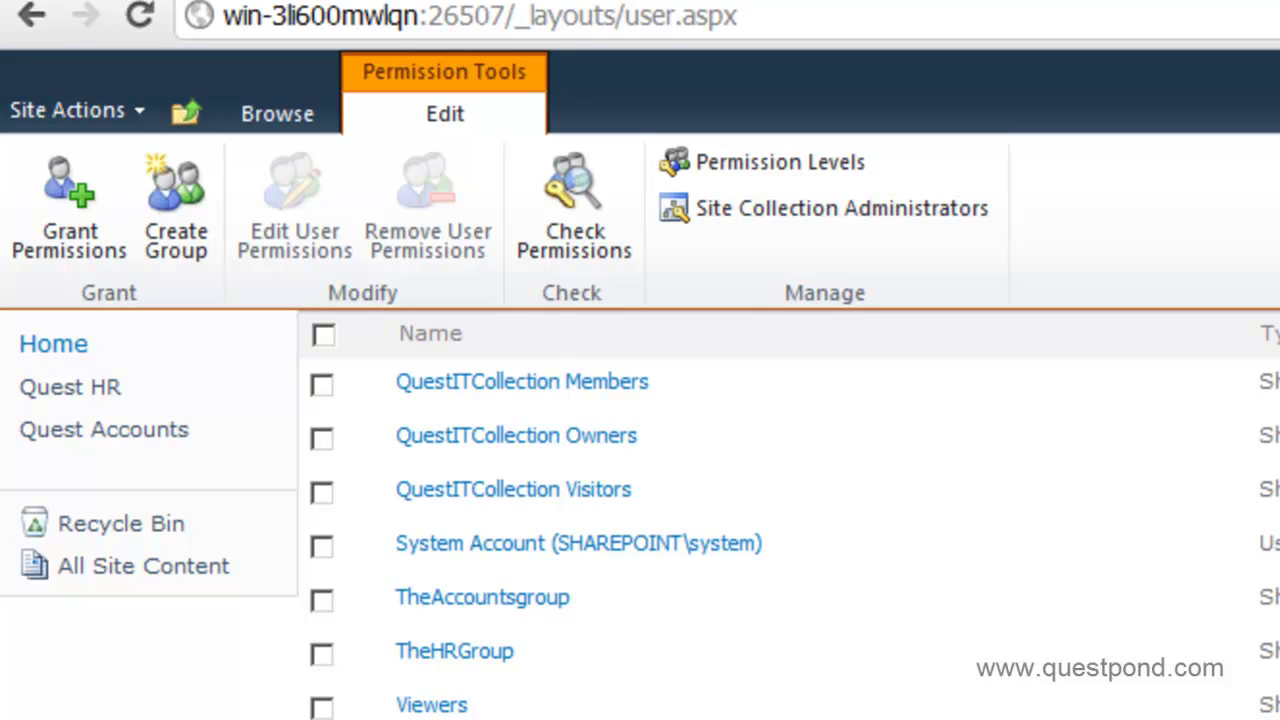
{"action": "left_click", "coordinate": [487, 592]}
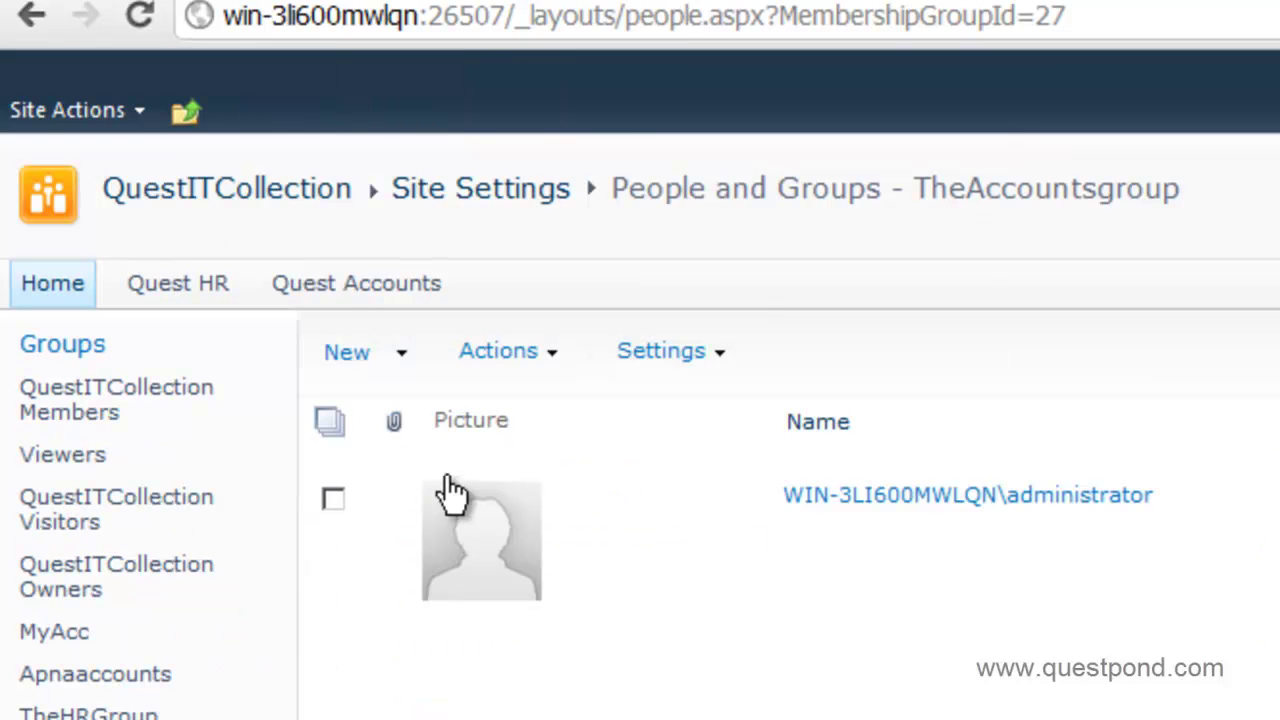
{"action": "left_click", "coordinate": [403, 353]}
{"action": "left_click", "coordinate": [408, 365]}
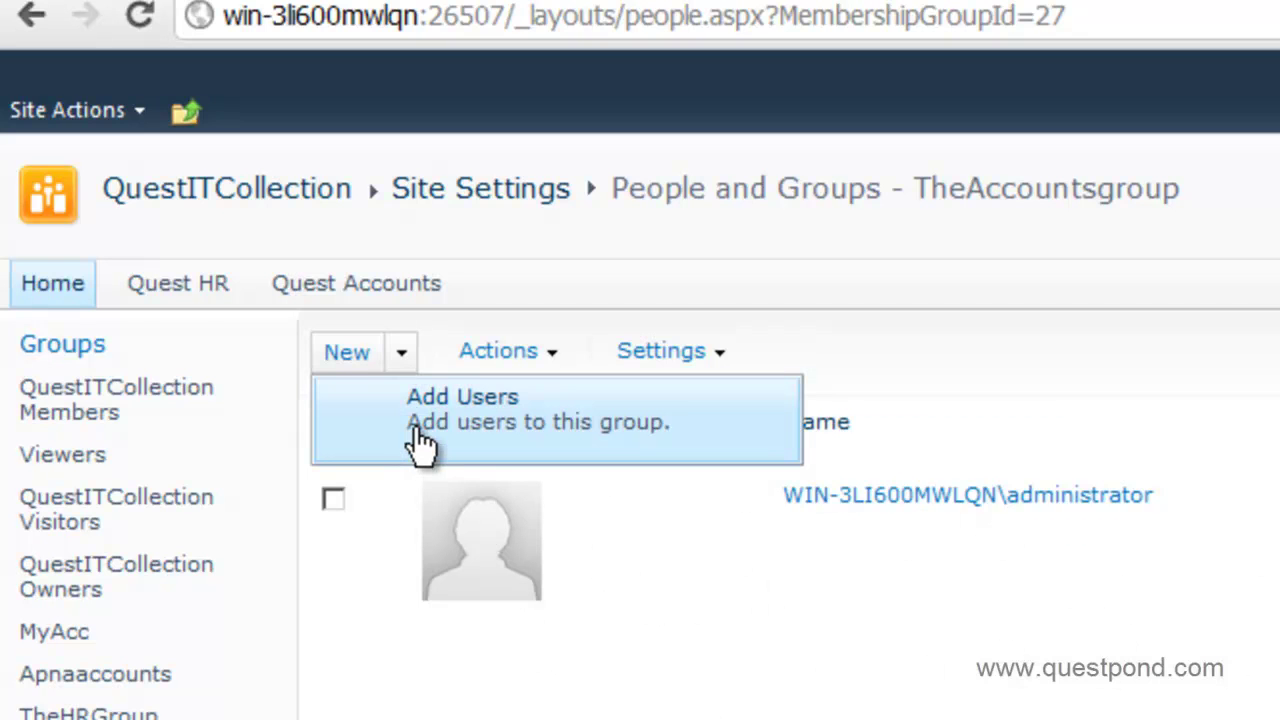
- Add the local user 'accounts' to TheAccountsgroup, verifying it with Check Names
{"action": "left_click", "coordinate": [415, 430]}
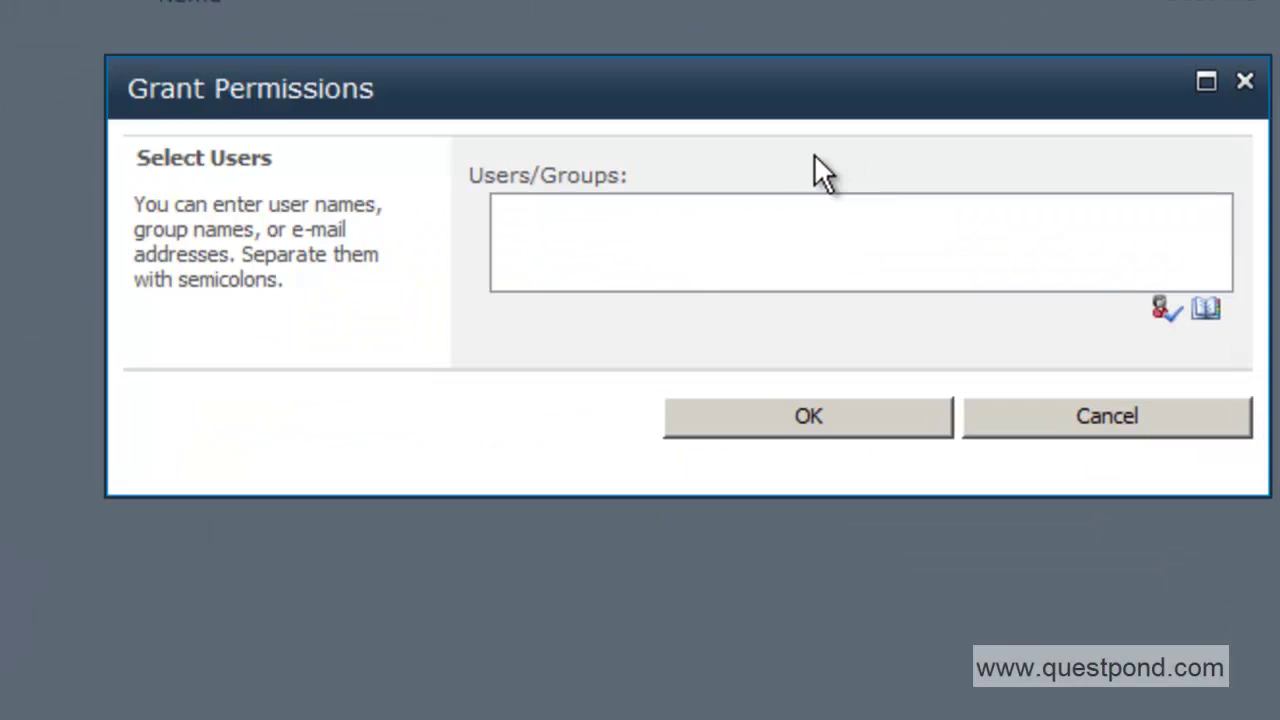
{"action": "left_click", "coordinate": [662, 270]}
{"action": "type", "text": "accountas"}
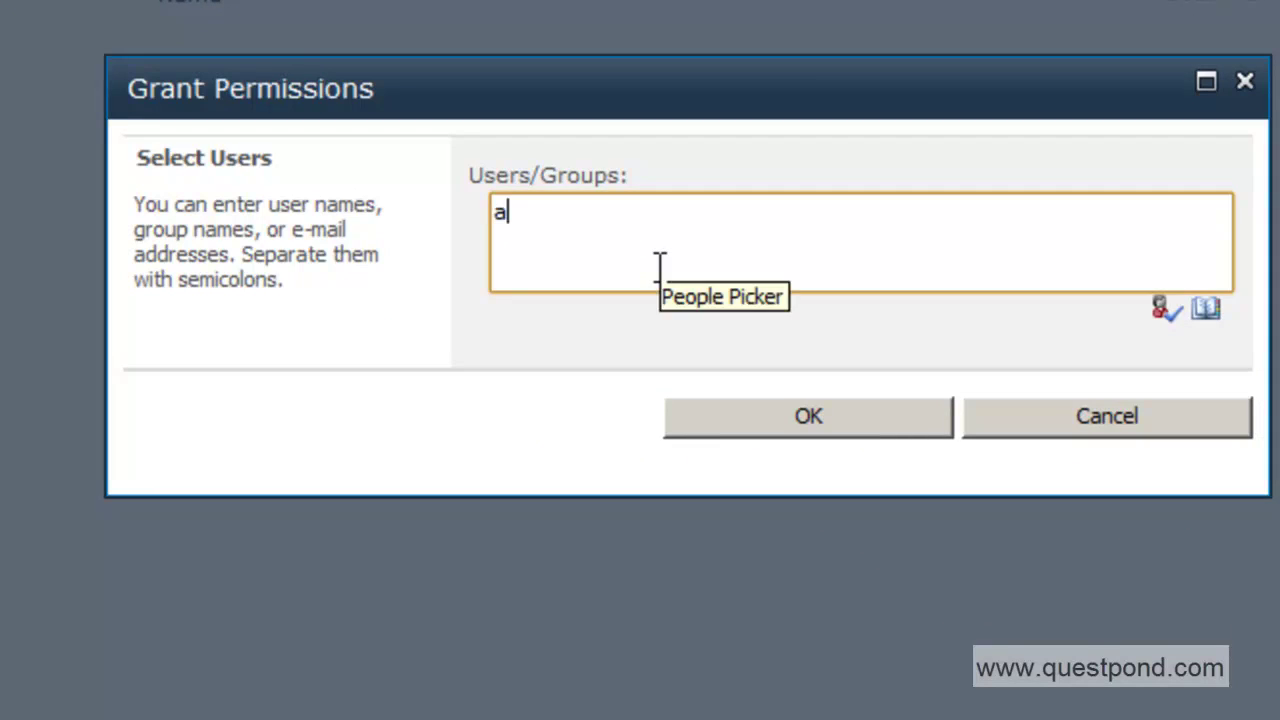
{"action": "key", "text": "BackSpace"}
{"action": "key", "text": "BackSpace"}
{"action": "type", "text": "s"}
{"action": "left_click", "coordinate": [1160, 310]}
{"action": "left_click", "coordinate": [808, 421]}
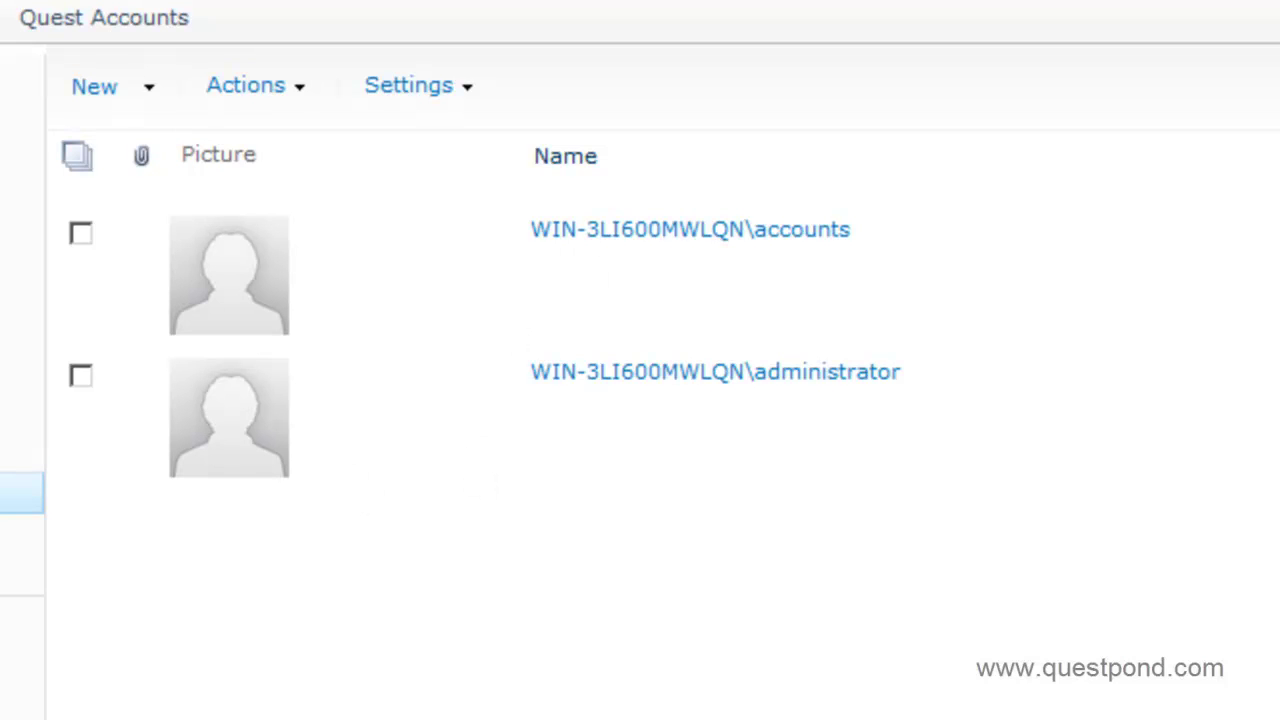
- Add the local user 'hr' to TheHRGroup, verifying it with Check Names
{"action": "left_click", "coordinate": [149, 90]}
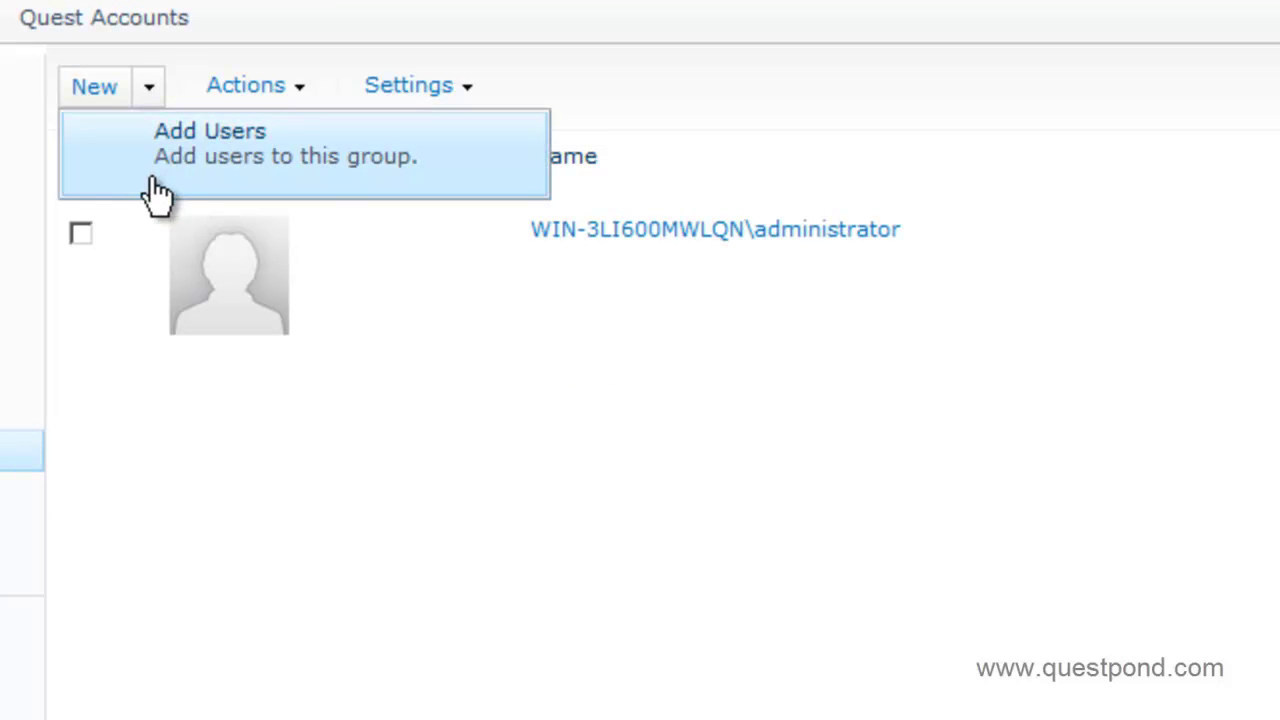
{"action": "left_click", "coordinate": [157, 193]}
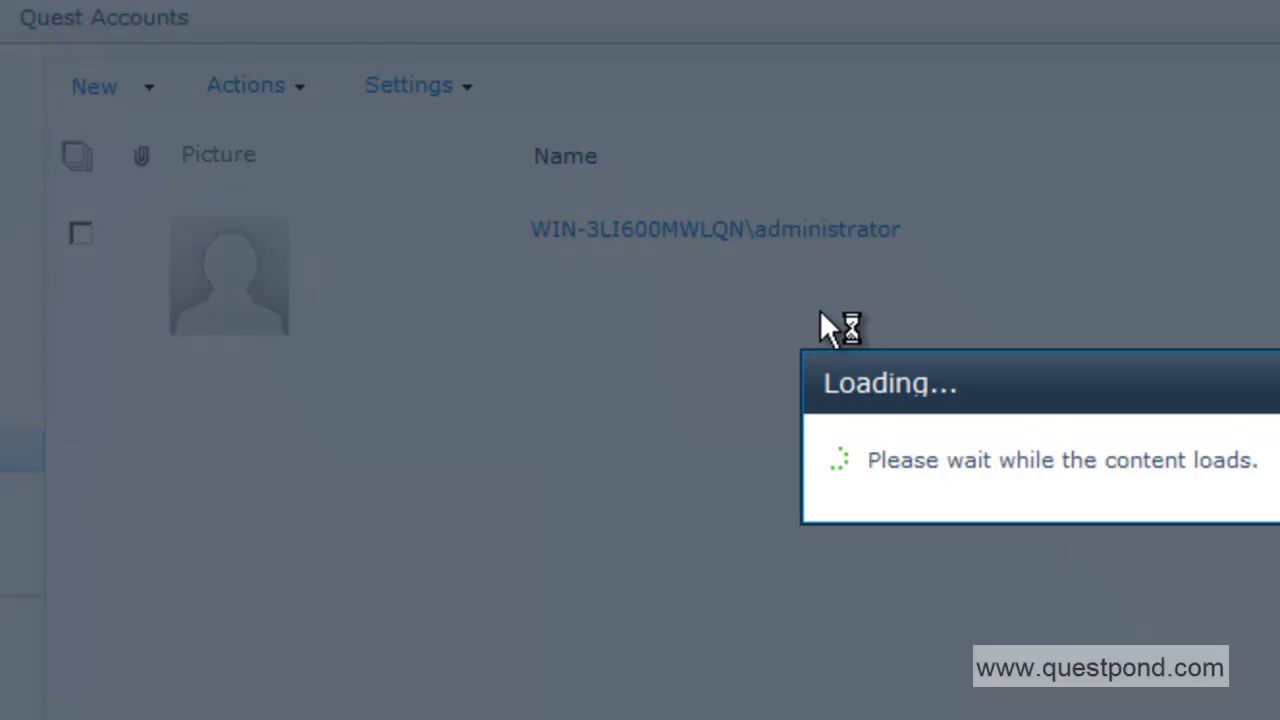
{"action": "type", "text": "hr"}
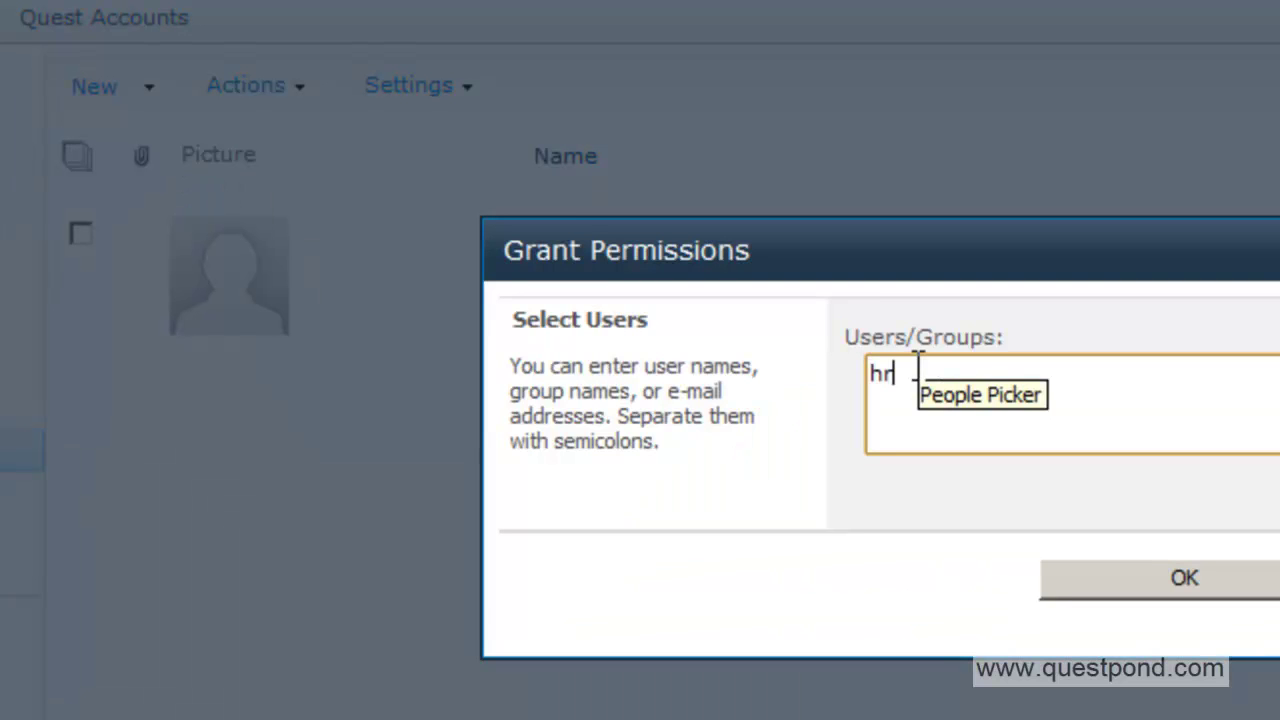
{"action": "left_click", "coordinate": [1279, 472]}
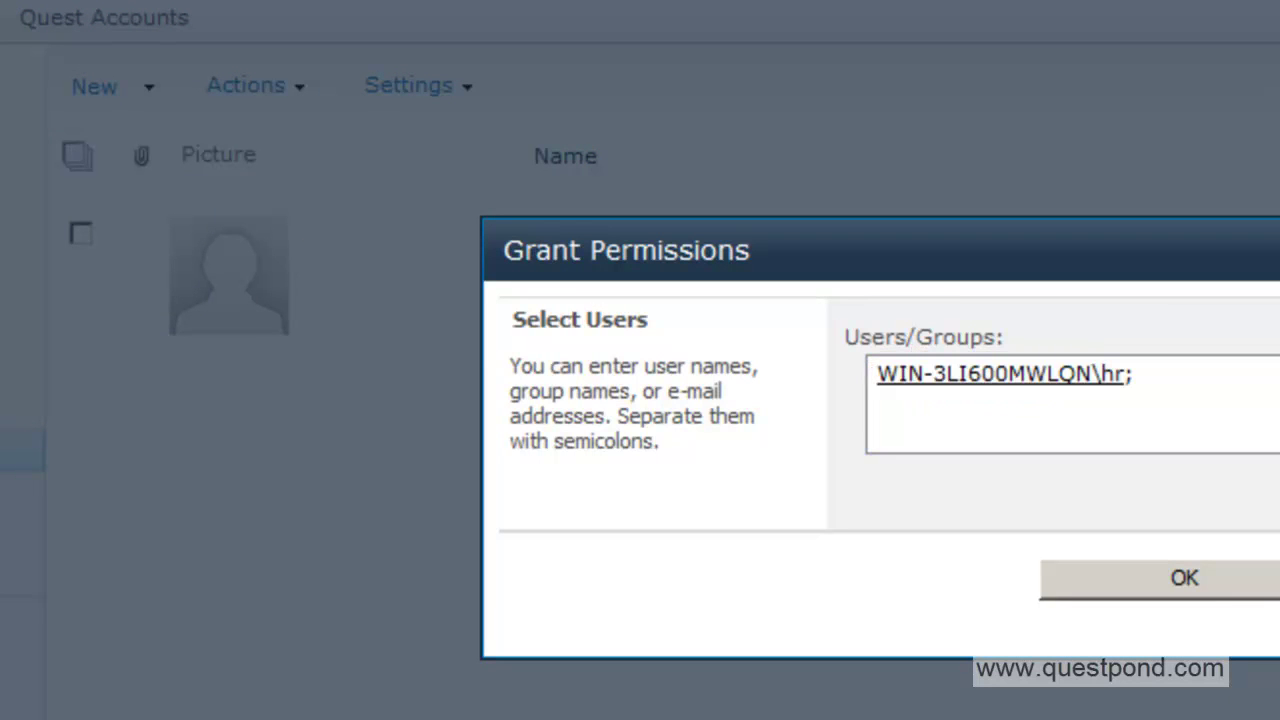
{"action": "left_click", "coordinate": [1230, 598]}
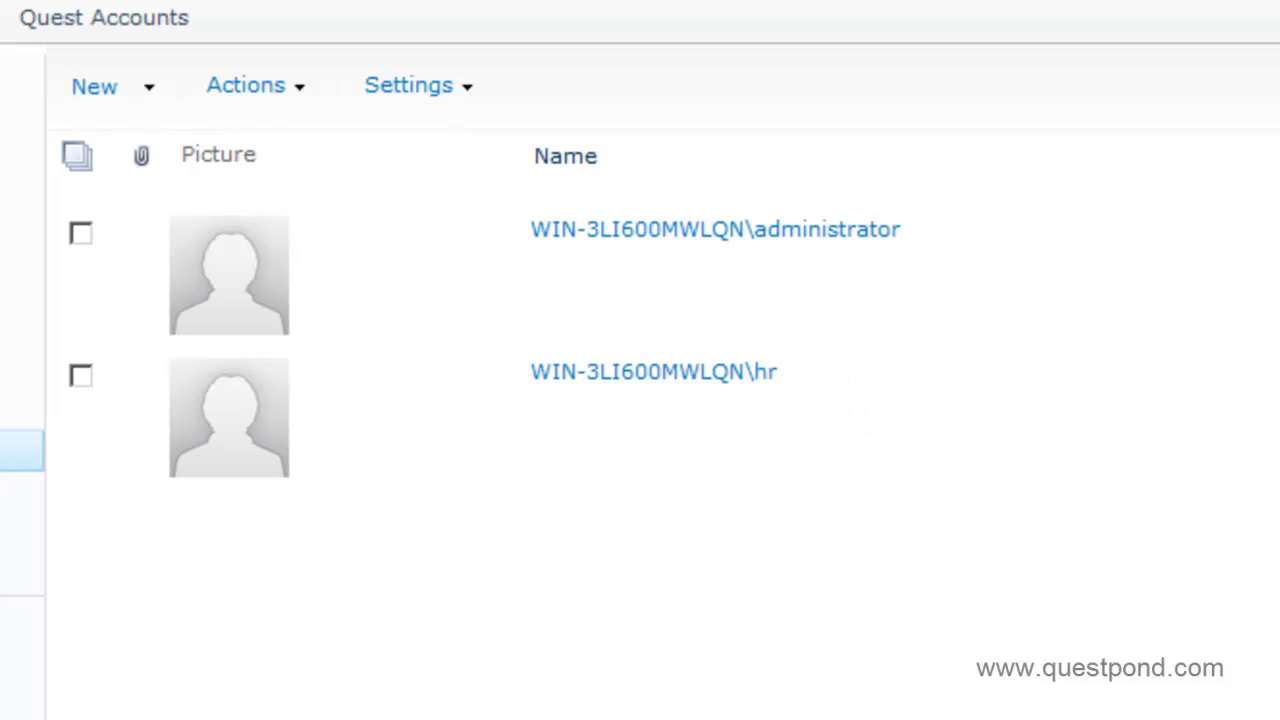
{"action": "left_click", "coordinate": [20, 493]}
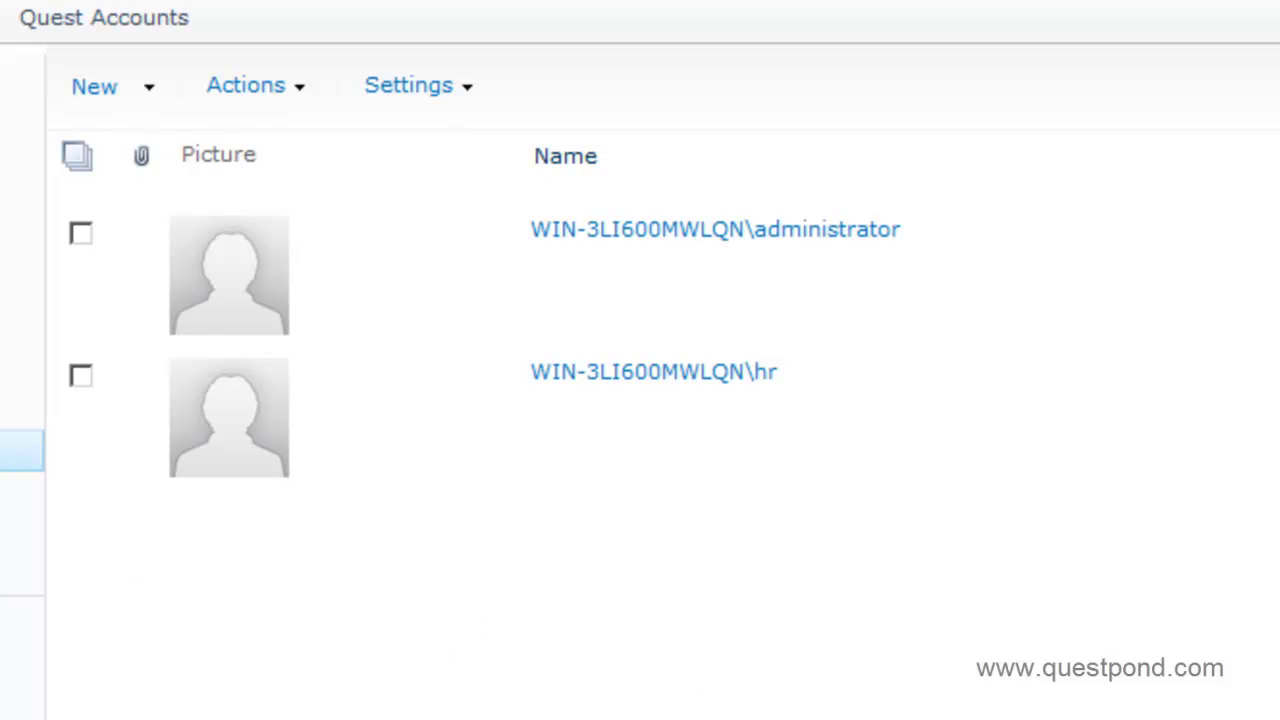
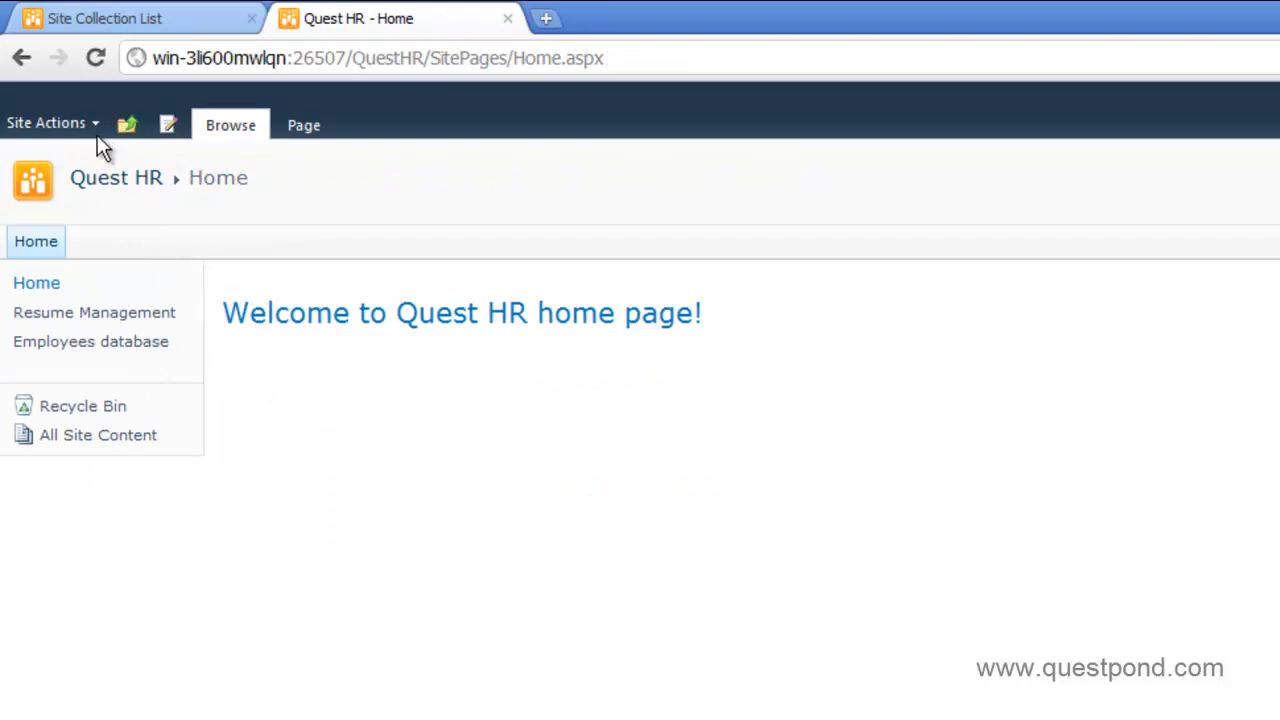
- Reload the Quest HR home page and open its Site Permissions page from Site Actions
{"action": "left_click", "coordinate": [97, 129]}
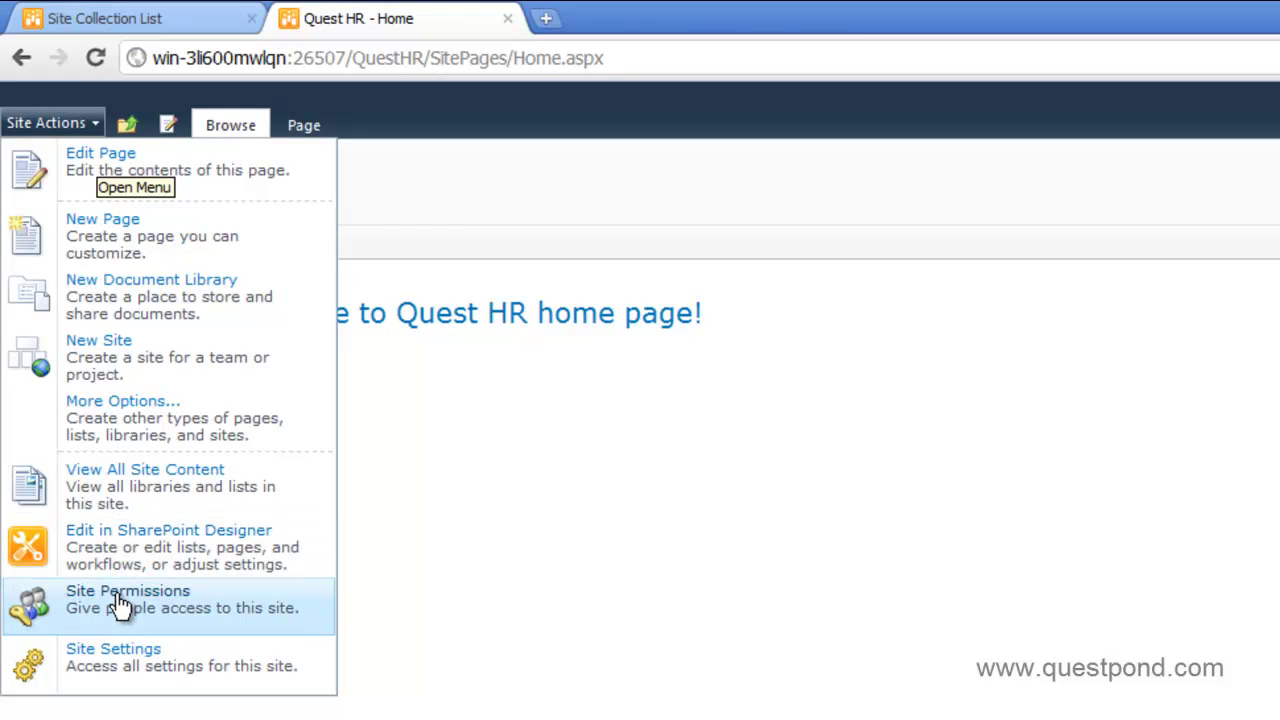
{"action": "left_click", "coordinate": [428, 590]}
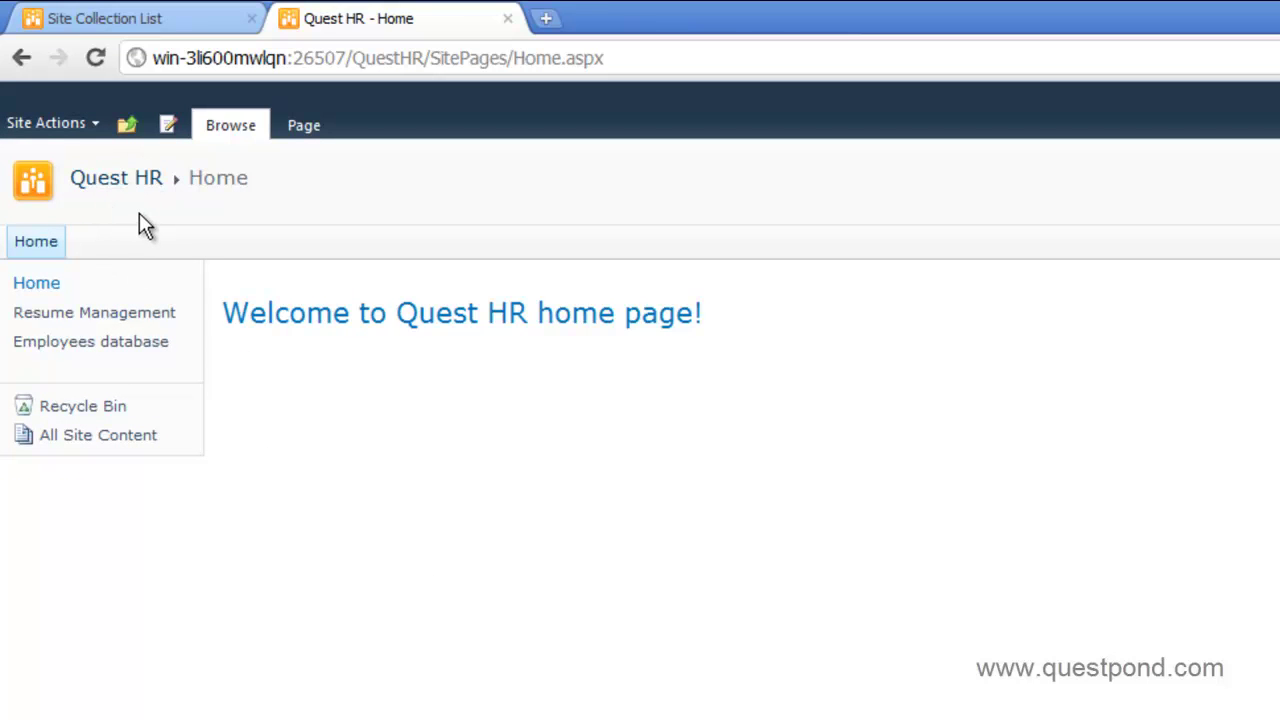
{"action": "left_click", "coordinate": [116, 185]}
{"action": "left_click", "coordinate": [92, 122]}
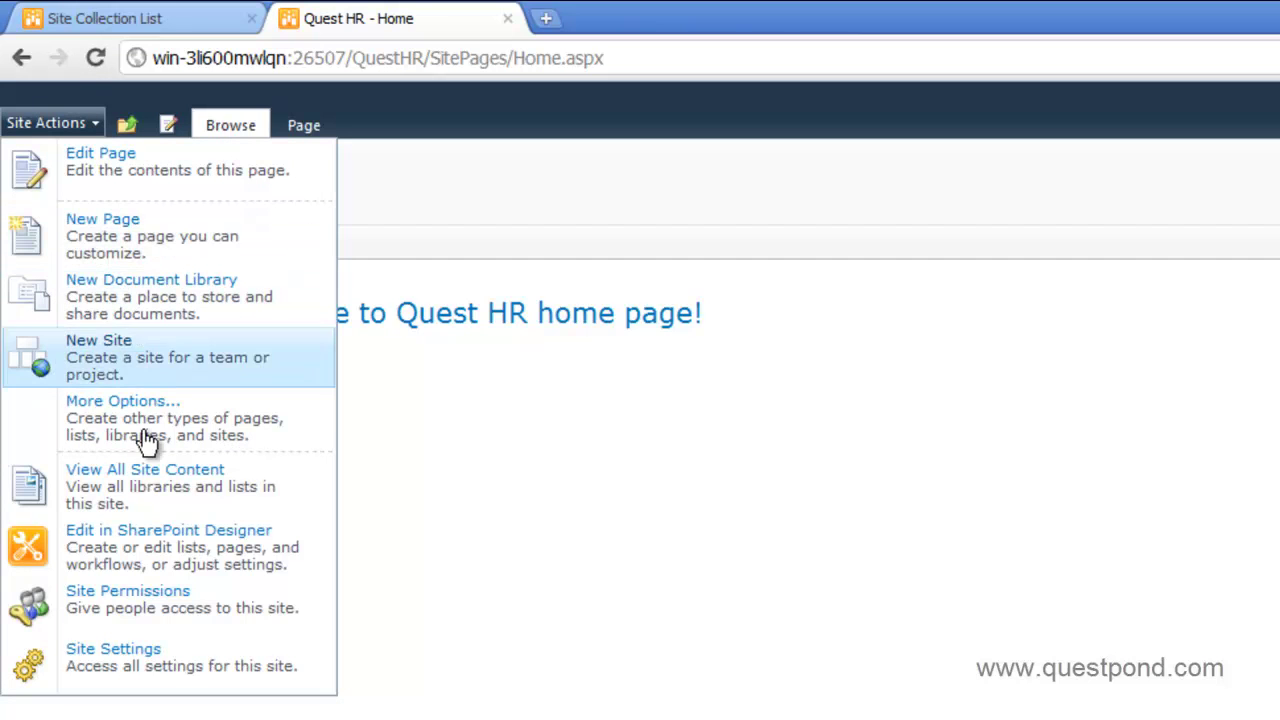
{"action": "left_click", "coordinate": [138, 607]}
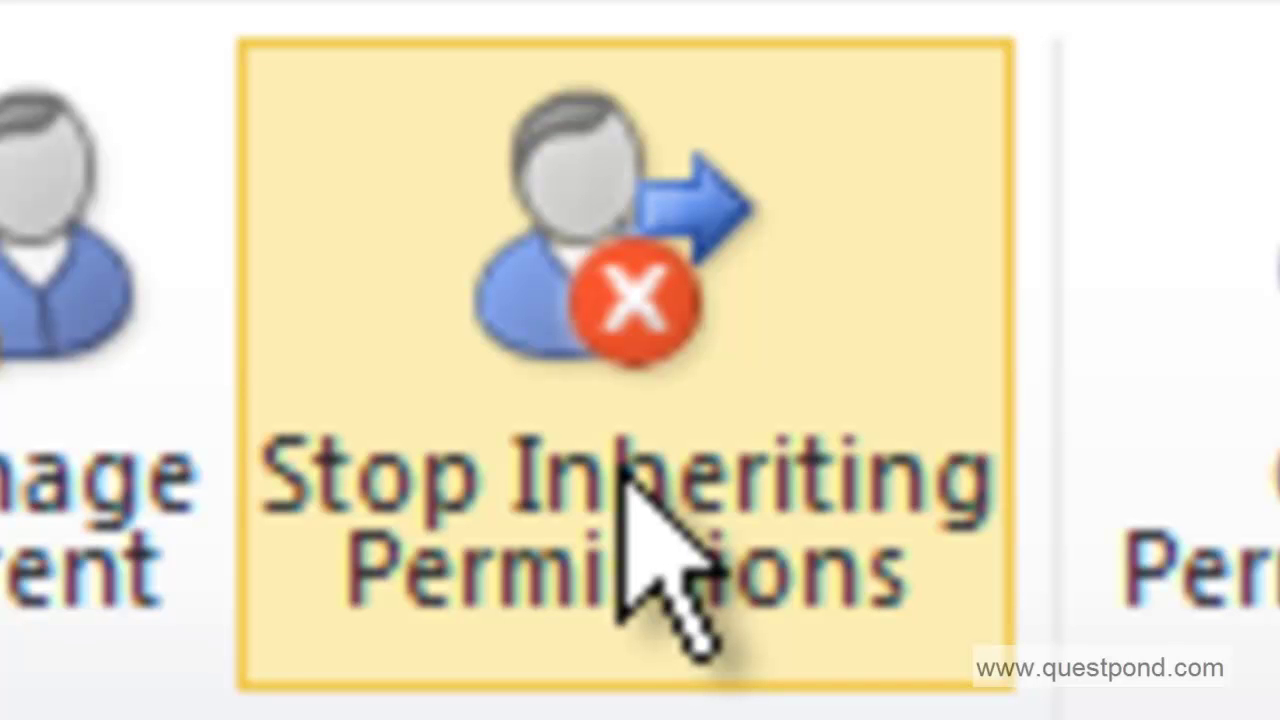
- Stop inheriting permissions on Quest HR and remove Viewers, TheAccountsgroup, System Account, Visitors and Owners
{"action": "left_click", "coordinate": [625, 465]}
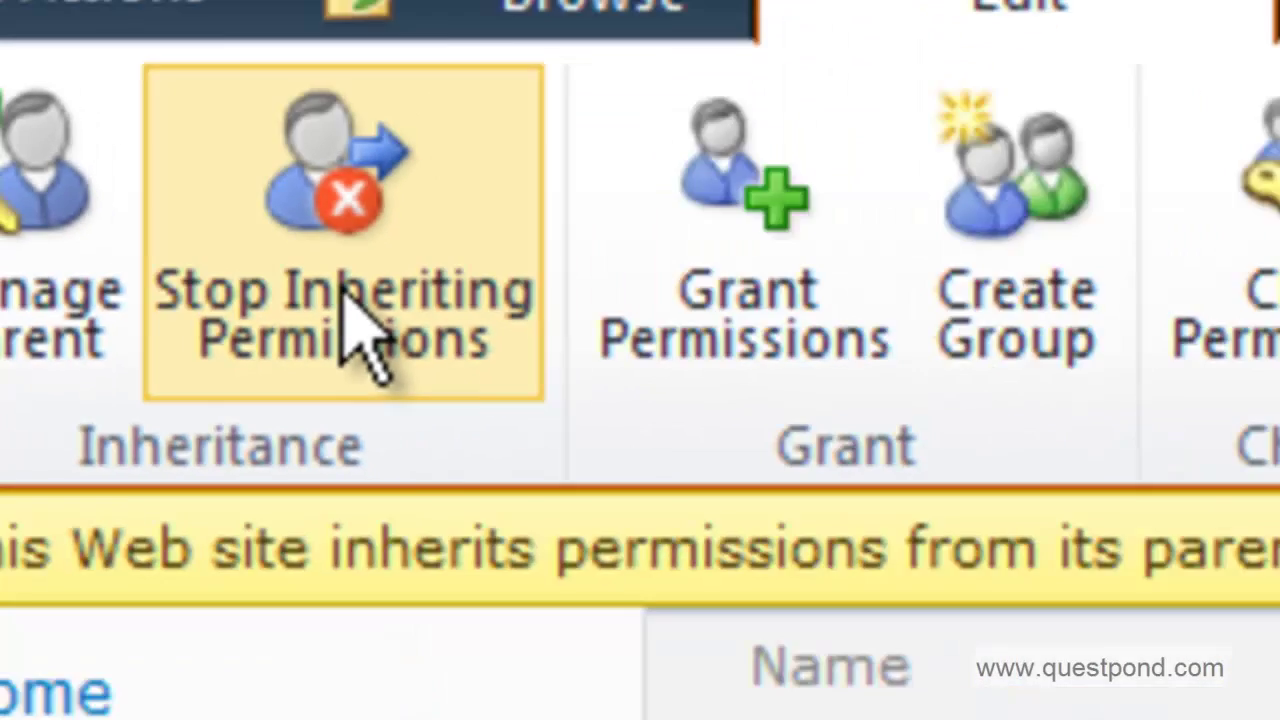
{"action": "left_click", "coordinate": [960, 506]}
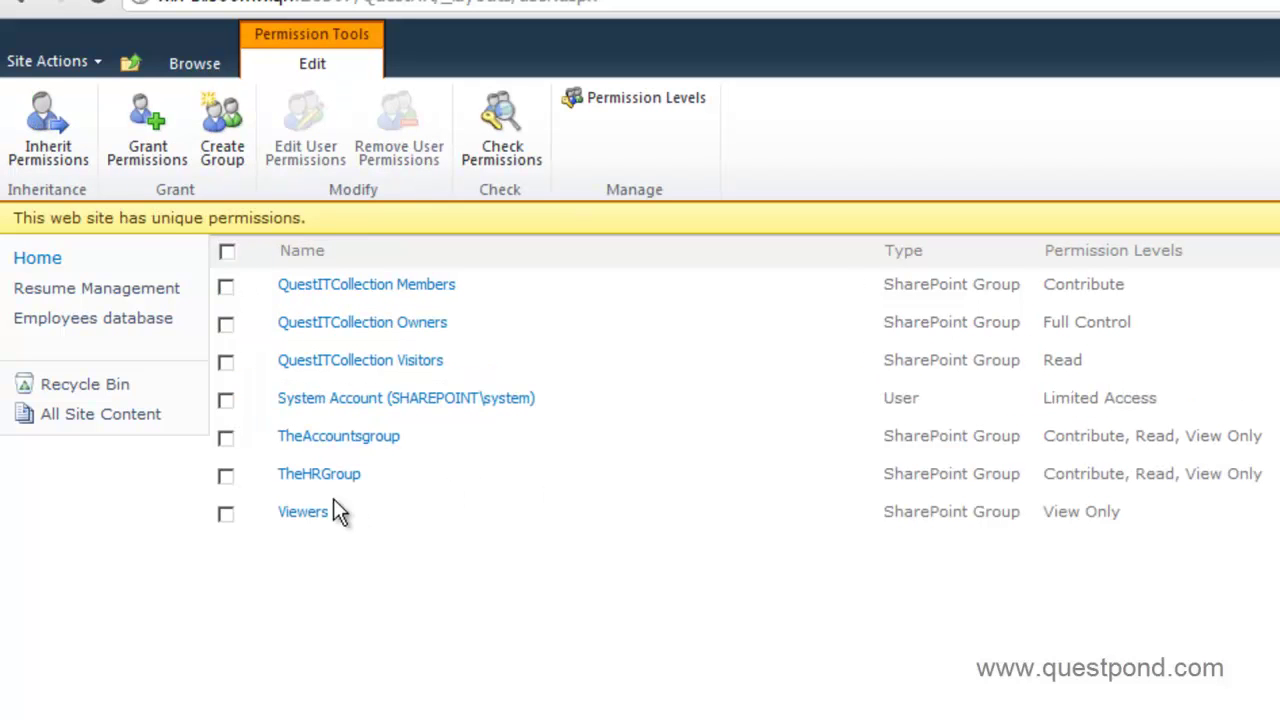
{"action": "left_click", "coordinate": [226, 518]}
{"action": "left_click", "coordinate": [226, 441]}
{"action": "left_click", "coordinate": [225, 402]}
{"action": "left_click", "coordinate": [226, 363]}
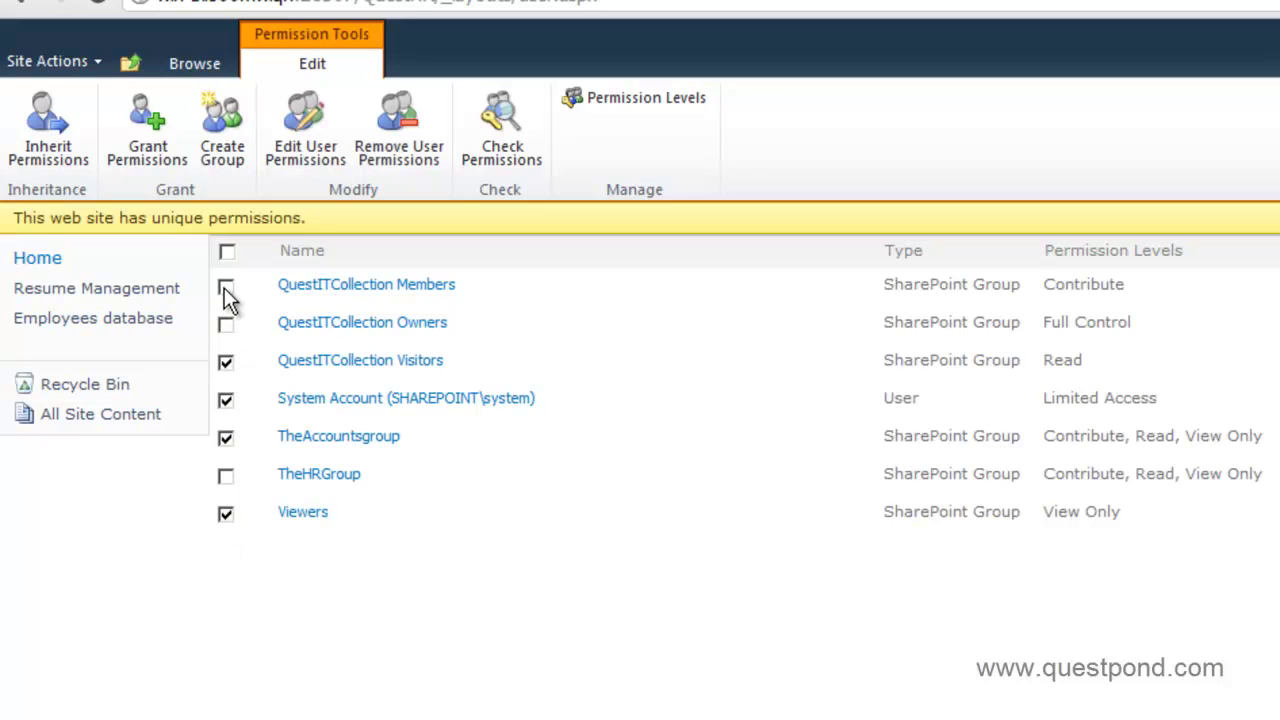
{"action": "left_click", "coordinate": [224, 331]}
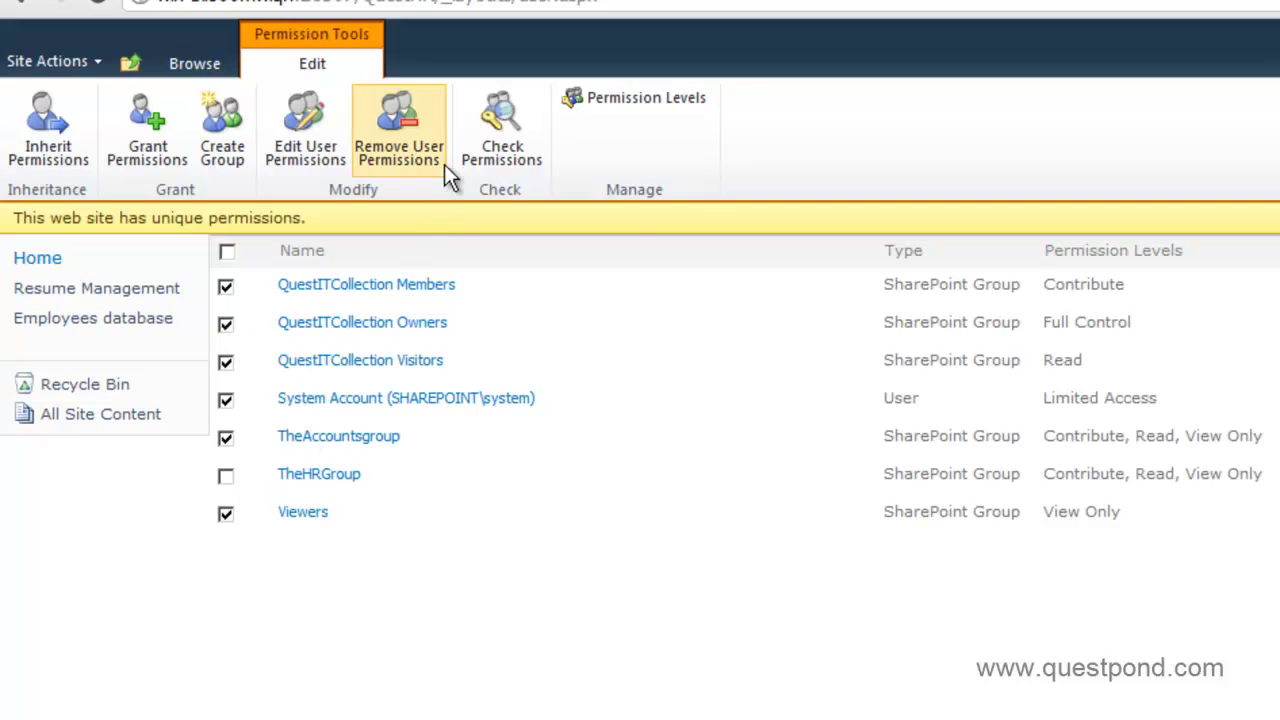
{"action": "left_click", "coordinate": [421, 144]}
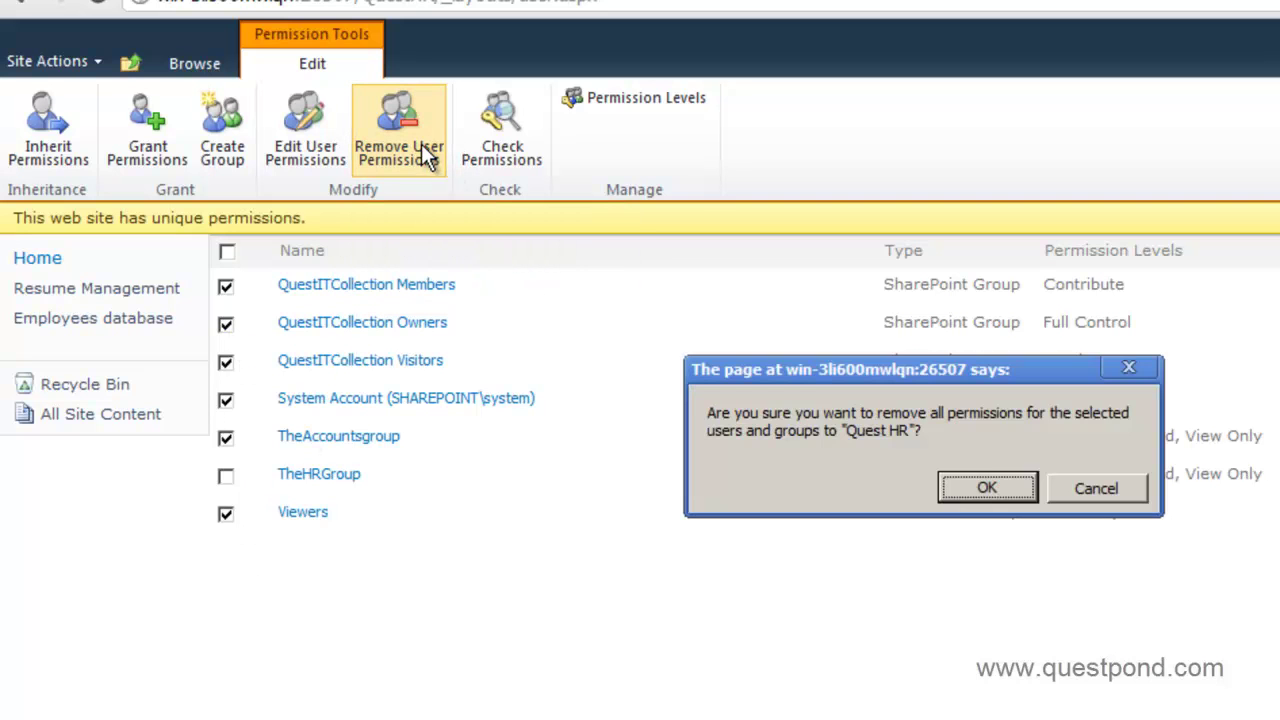
{"action": "left_click", "coordinate": [952, 488]}
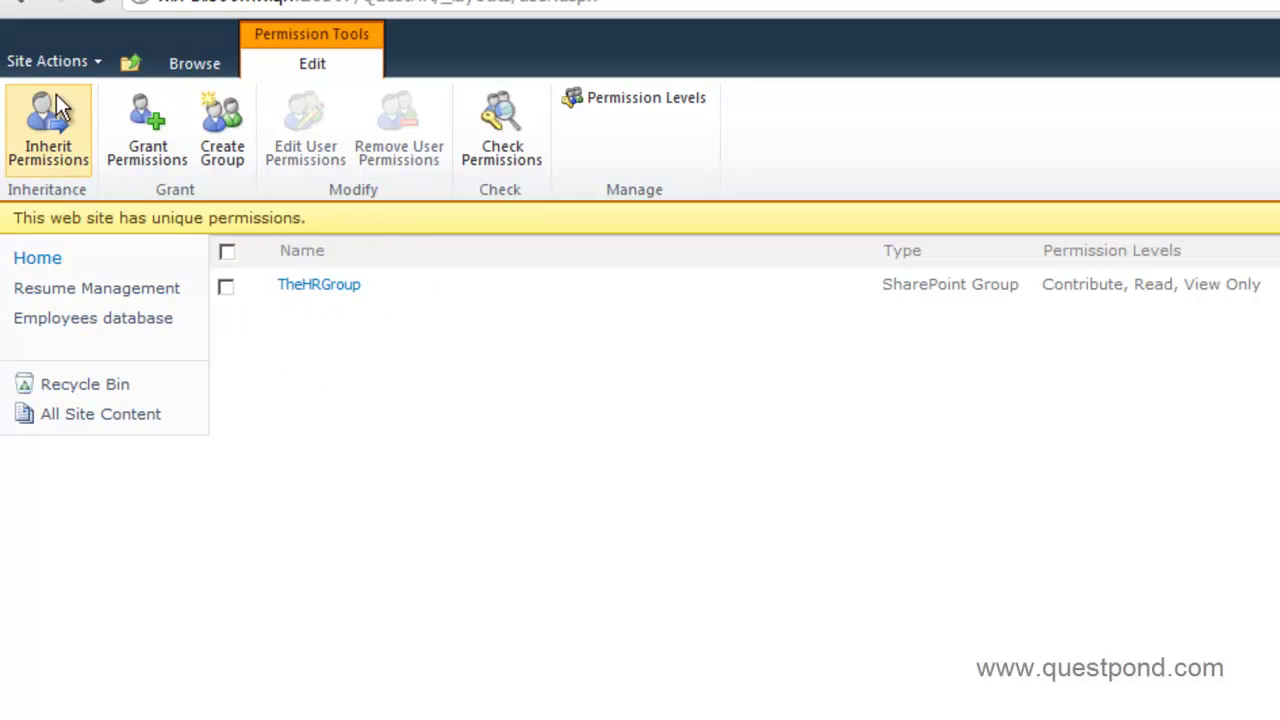
- Go up to QuestITCollection and open the Quest Accounts subsite's Site Permissions page
{"action": "left_click", "coordinate": [131, 63]}
{"action": "left_click", "coordinate": [196, 141]}
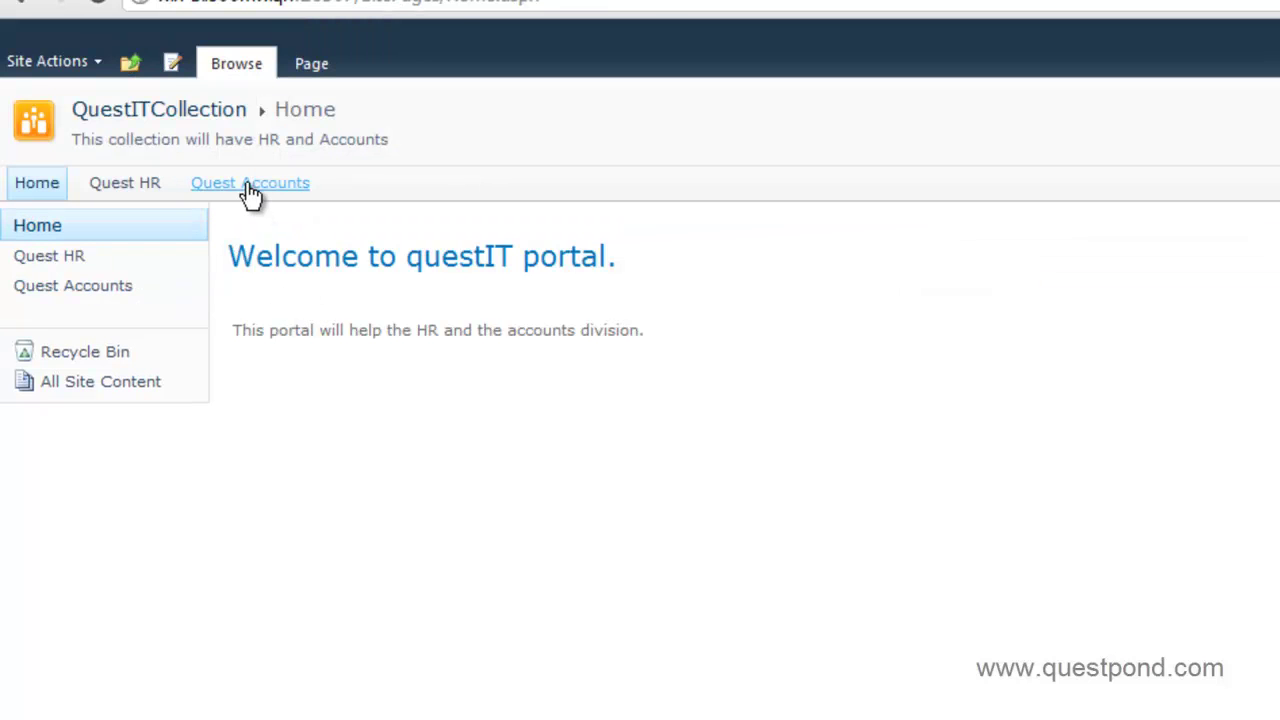
{"action": "left_click", "coordinate": [250, 186]}
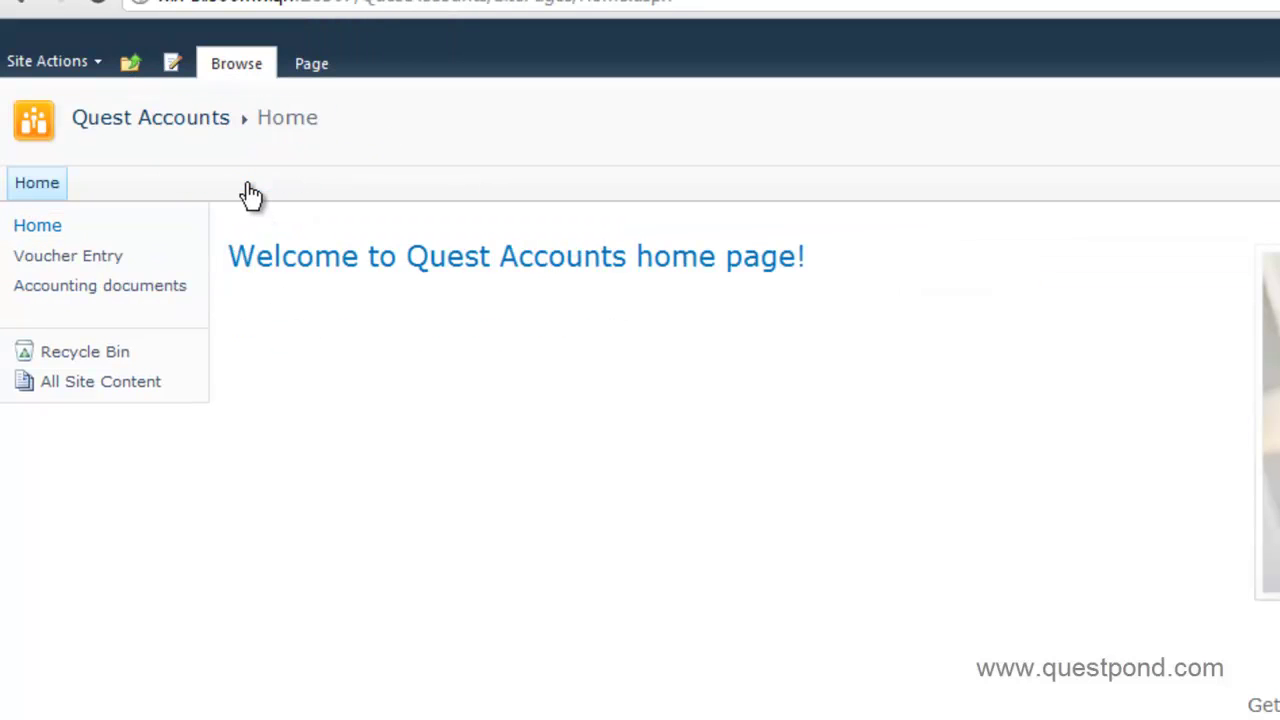
{"action": "left_click", "coordinate": [99, 63]}
{"action": "left_click", "coordinate": [52, 540]}
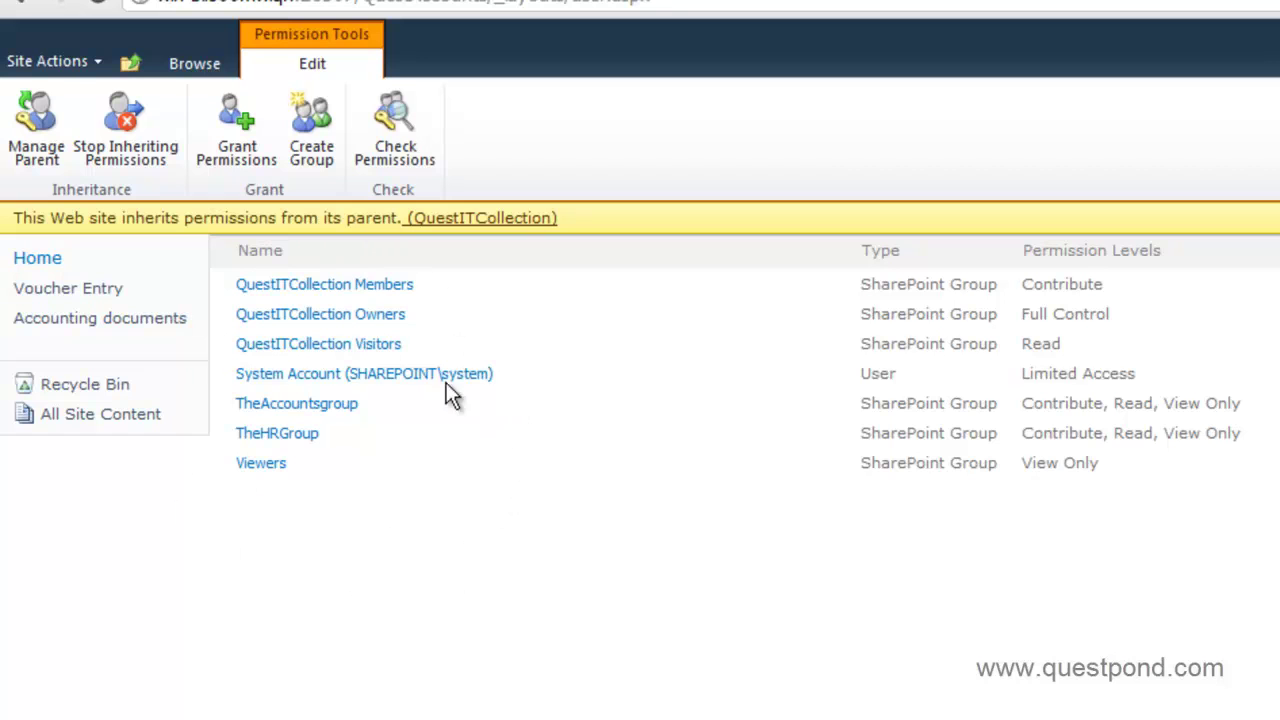
- Stop inheriting permissions and remove Viewers, System Account, TheHRGroup, Visitors and Members from Quest Accounts
{"action": "left_click", "coordinate": [128, 152]}
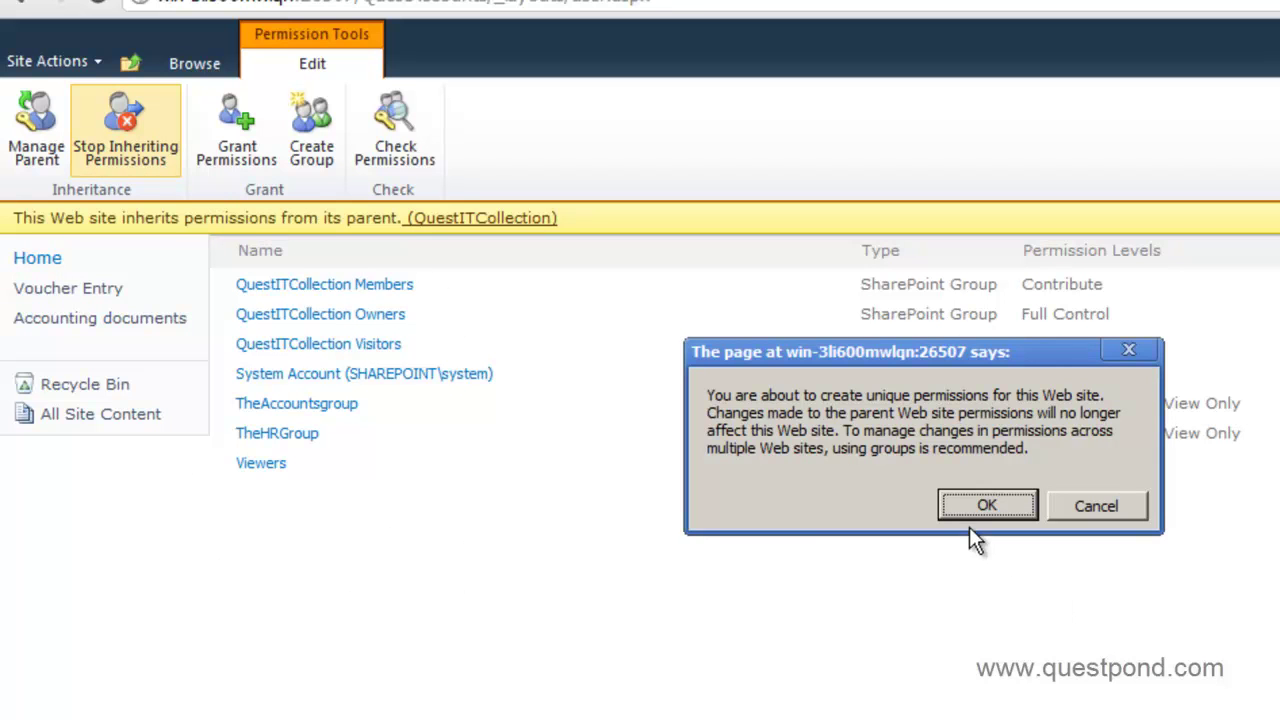
{"action": "left_click", "coordinate": [978, 512]}
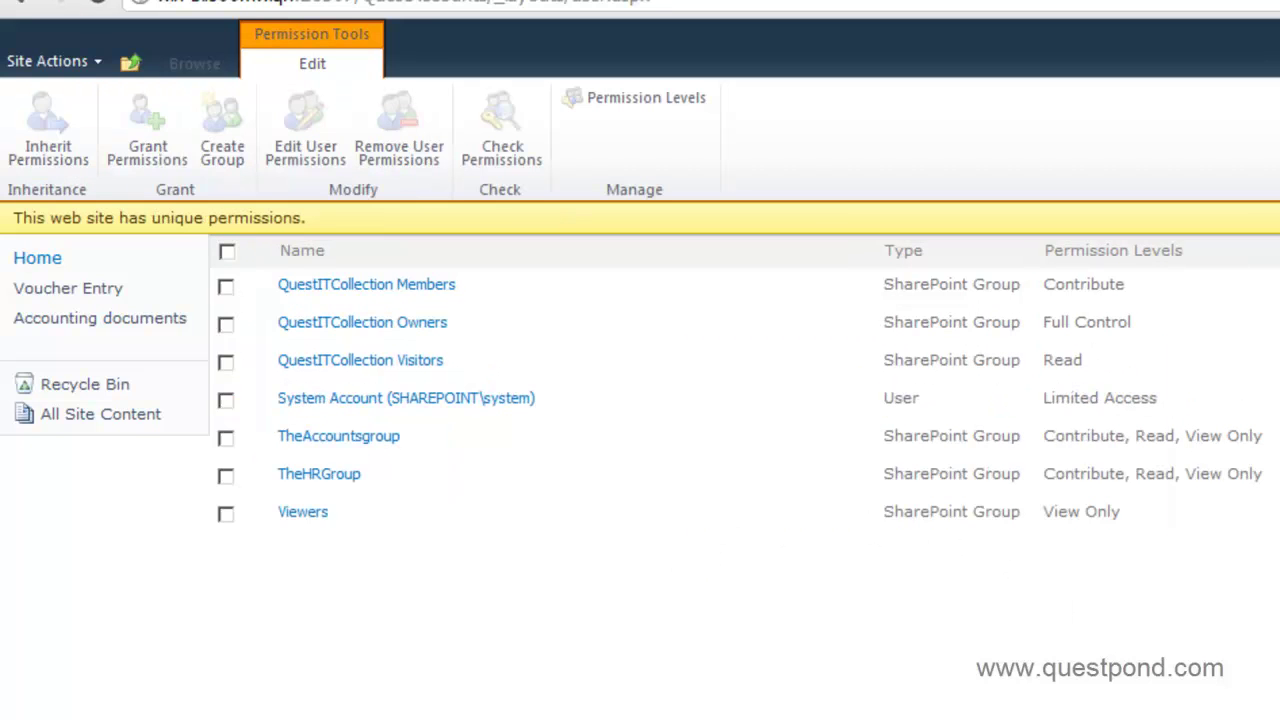
{"action": "left_click", "coordinate": [227, 512]}
{"action": "left_click", "coordinate": [226, 400]}
{"action": "left_click", "coordinate": [226, 475]}
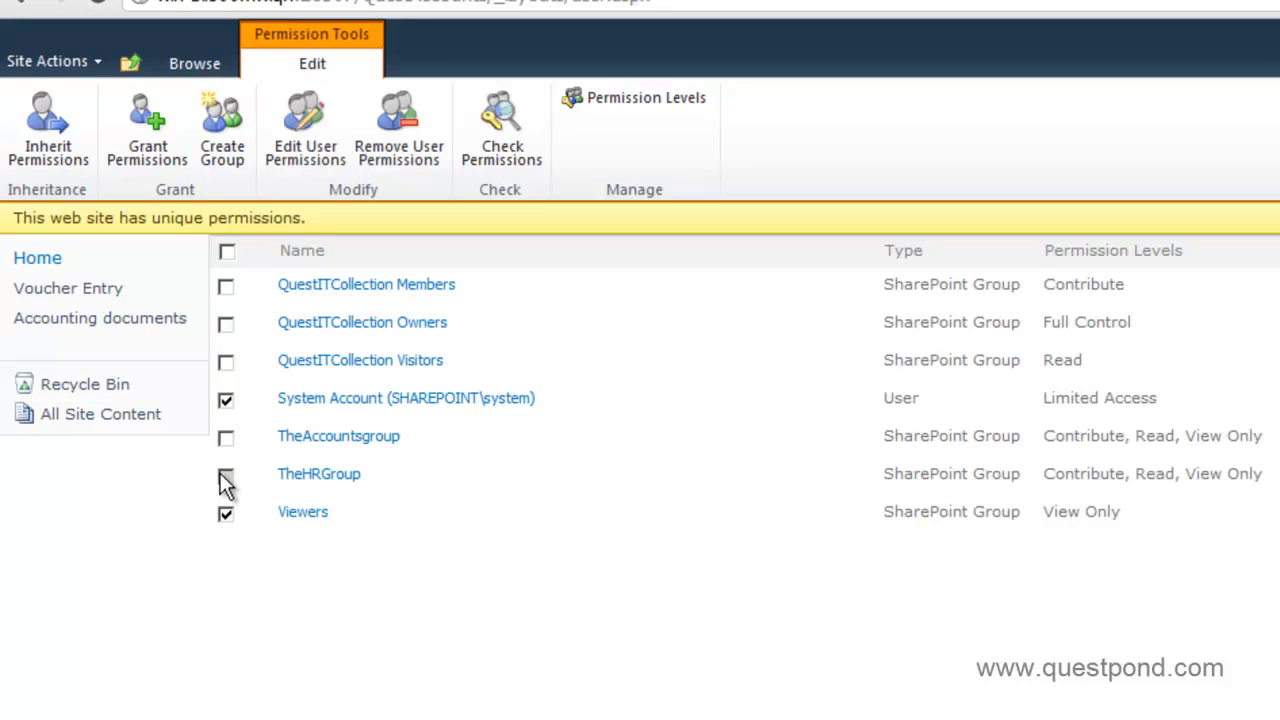
{"action": "left_click", "coordinate": [226, 362]}
{"action": "left_click", "coordinate": [226, 288]}
{"action": "left_click", "coordinate": [401, 157]}
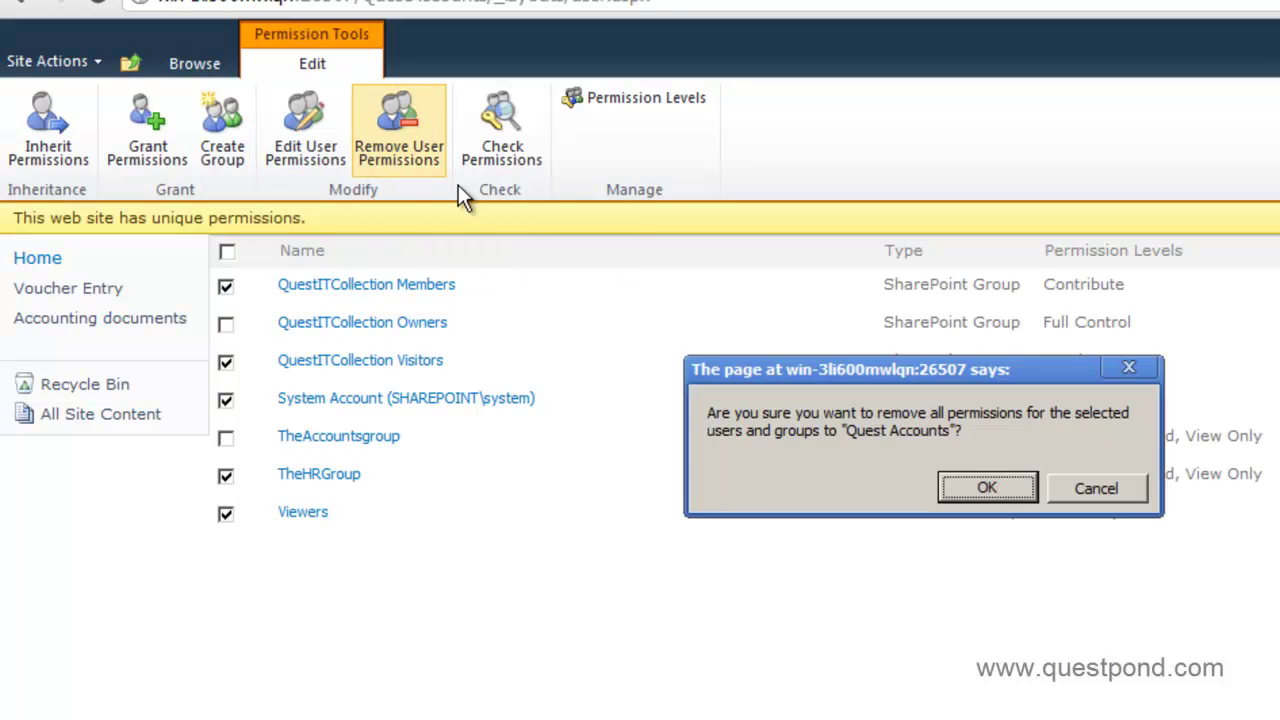
{"action": "left_click", "coordinate": [977, 492]}
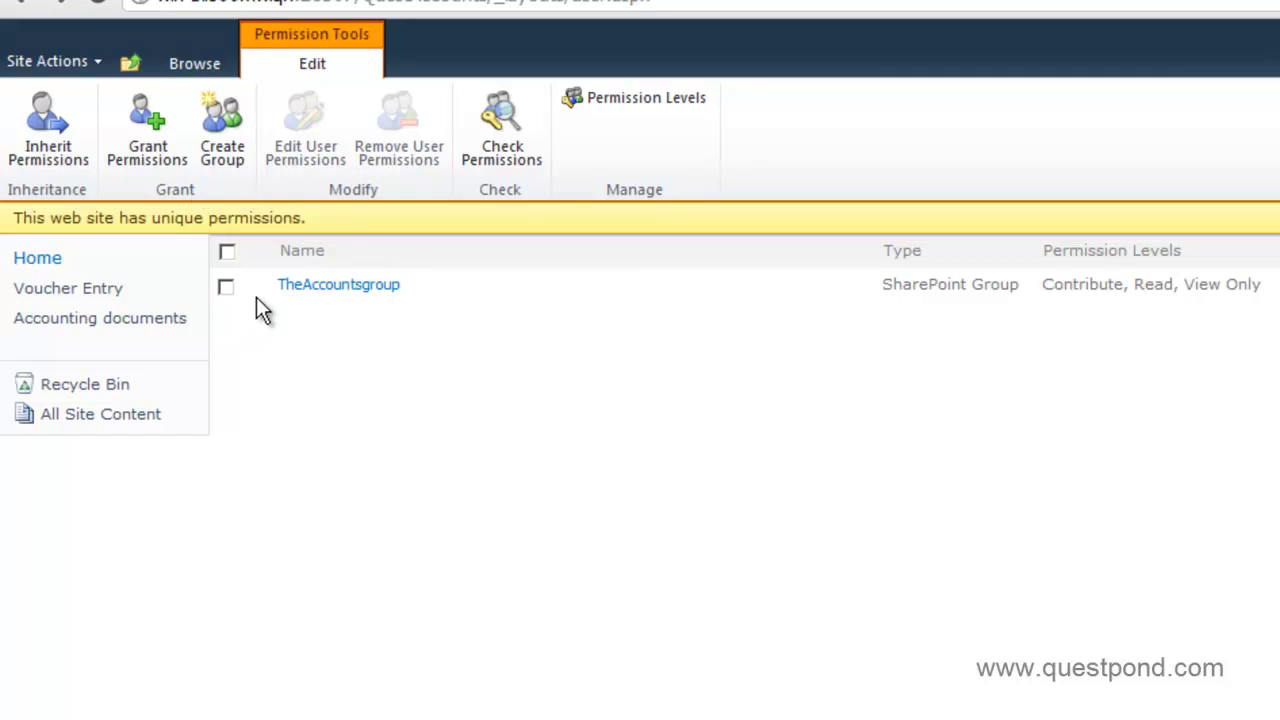
- Go up to QuestITCollection and open the collection's Site Permissions page
{"action": "left_click", "coordinate": [98, 50]}
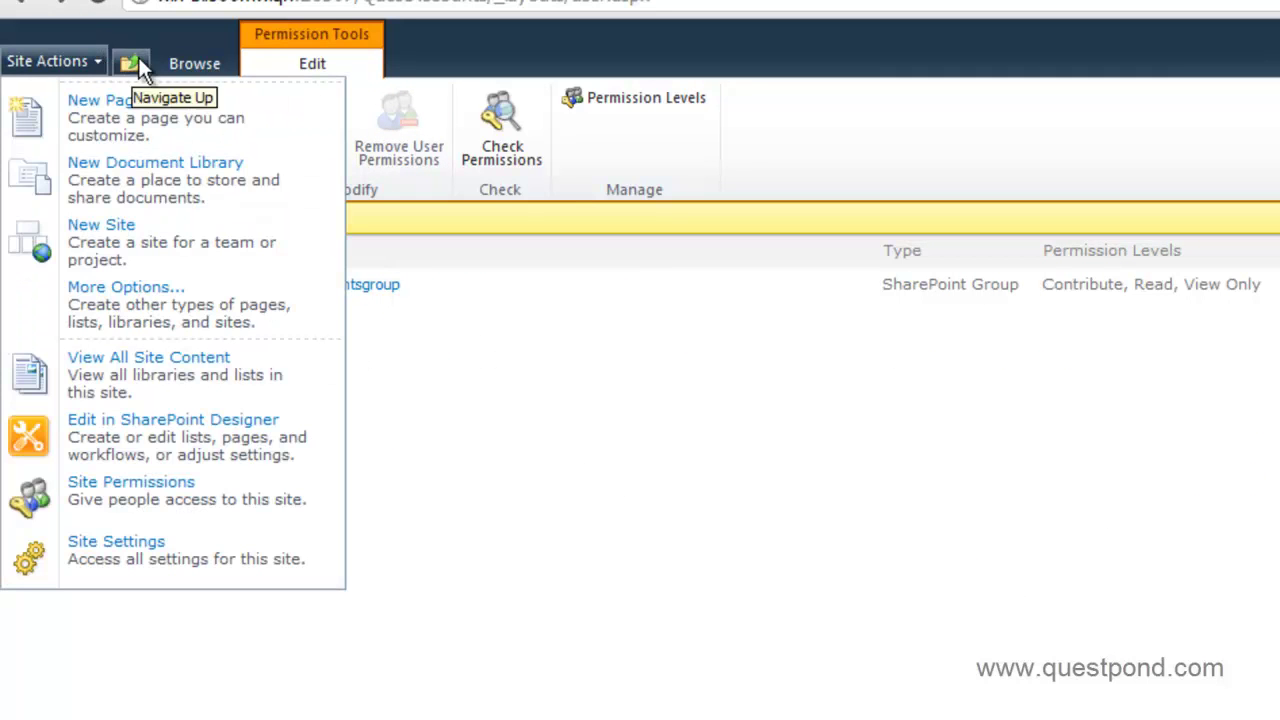
{"action": "left_click", "coordinate": [423, 337]}
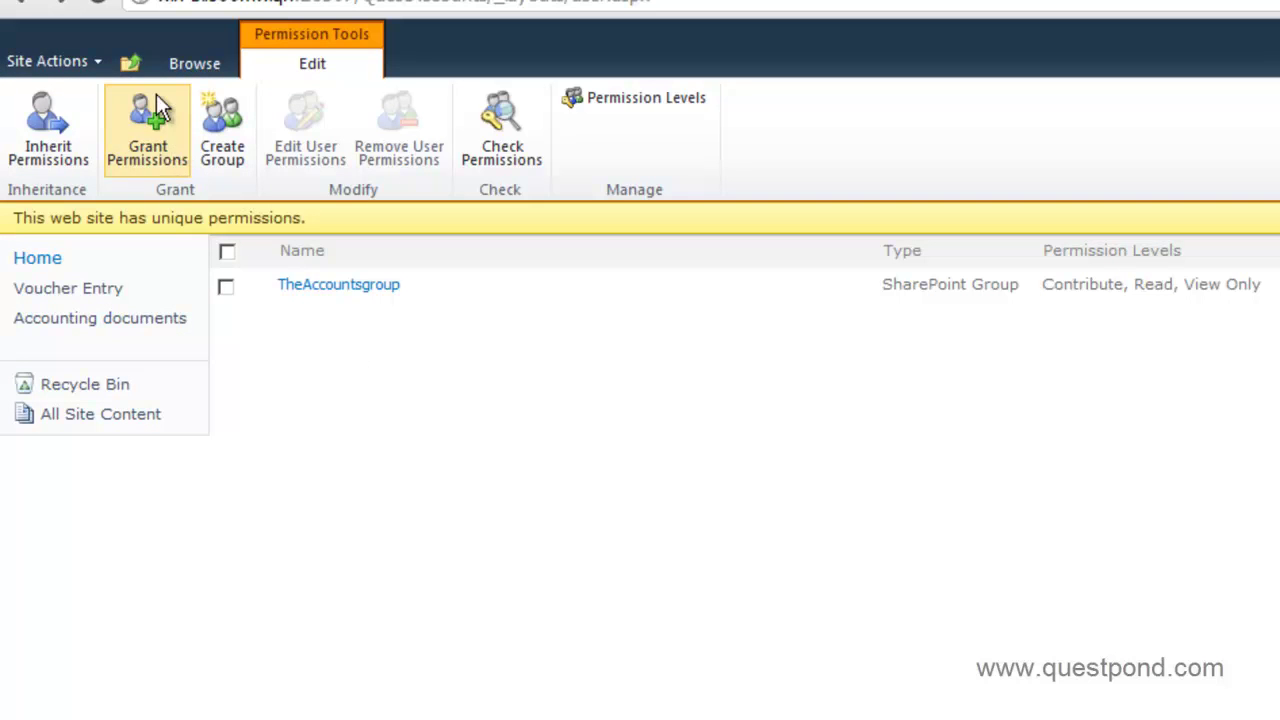
{"action": "left_click", "coordinate": [132, 65]}
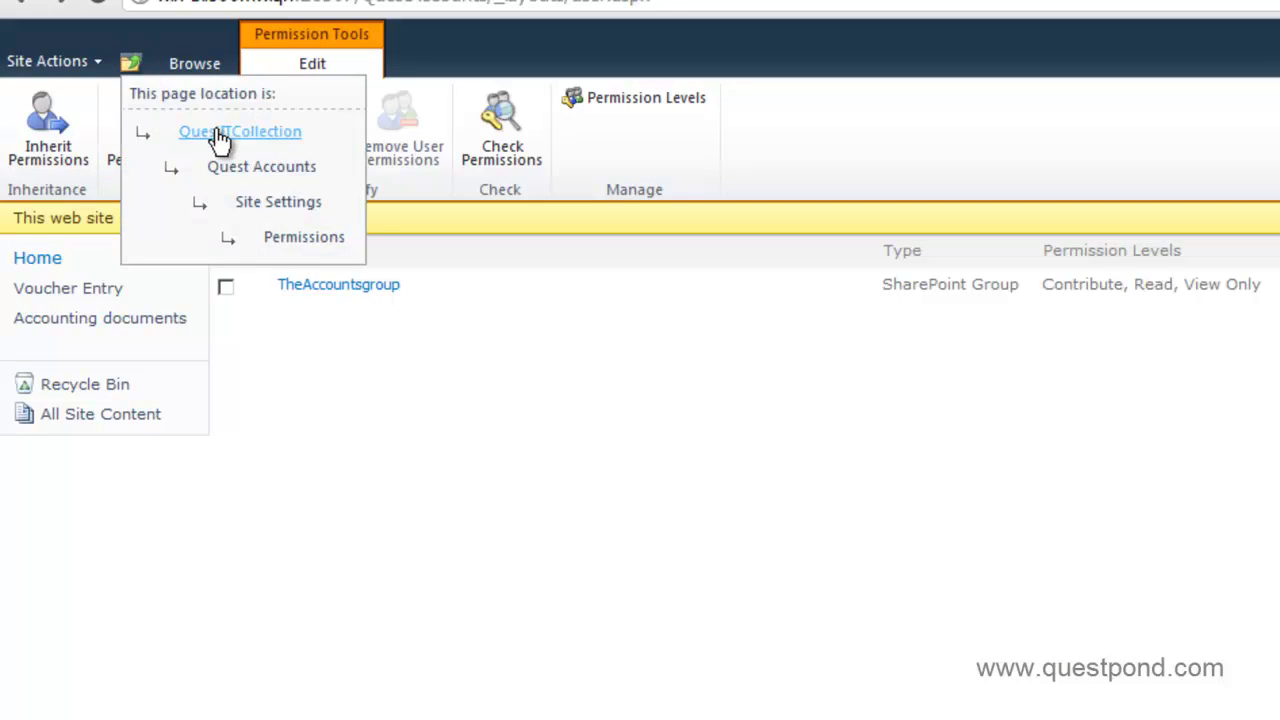
{"action": "left_click", "coordinate": [198, 131]}
{"action": "left_click", "coordinate": [94, 62]}
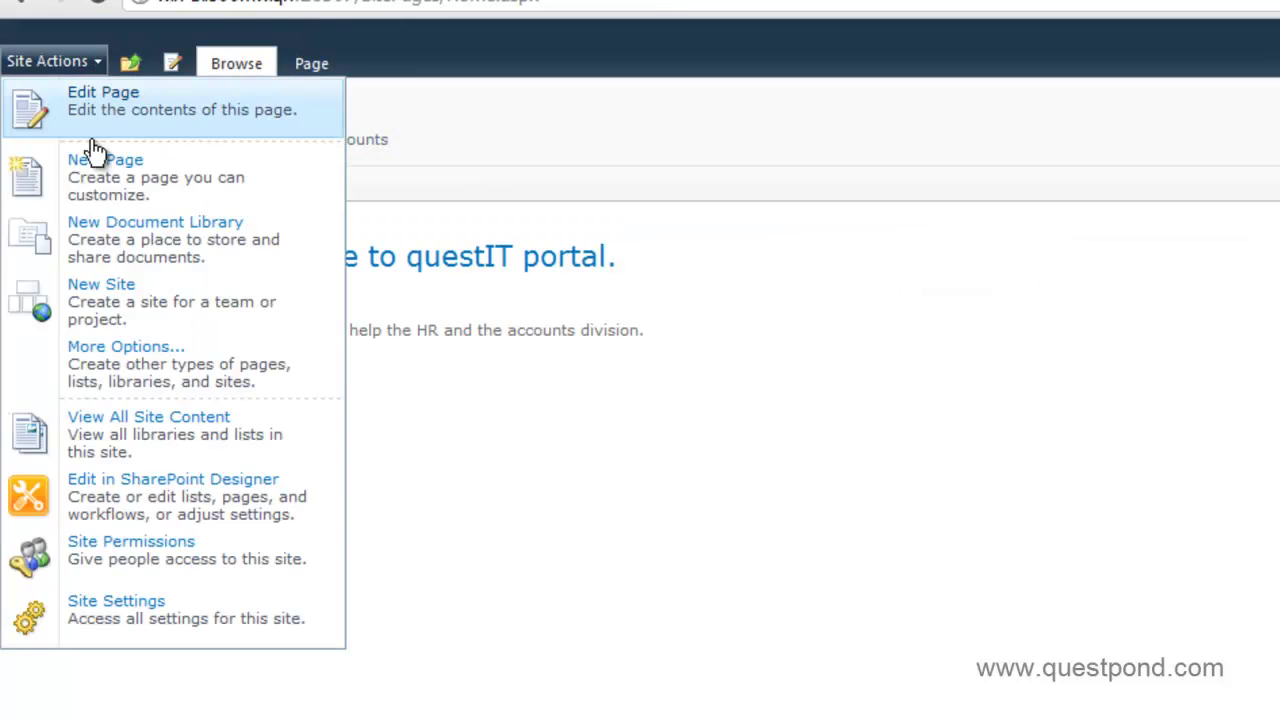
{"action": "left_click", "coordinate": [128, 478]}
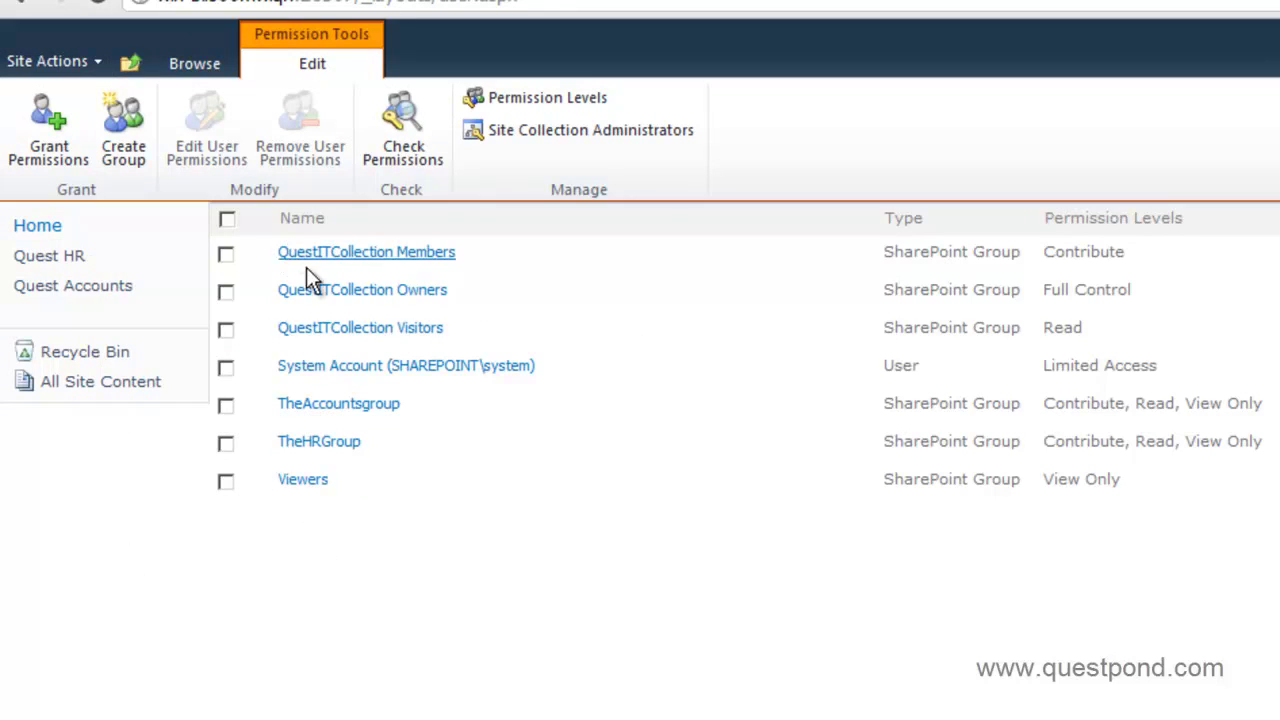
- Review the Quest HR site's permissions, then navigate to the Quest Accounts site
{"action": "left_click", "coordinate": [130, 66]}
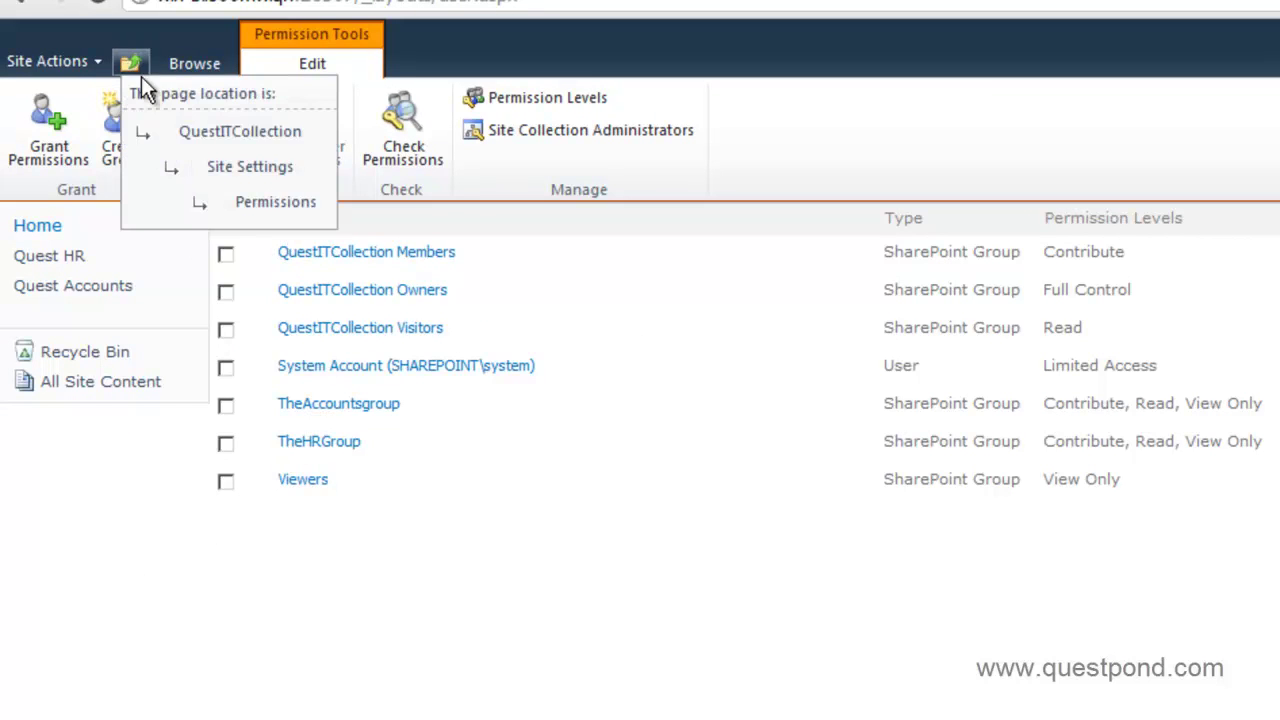
{"action": "left_click", "coordinate": [233, 131]}
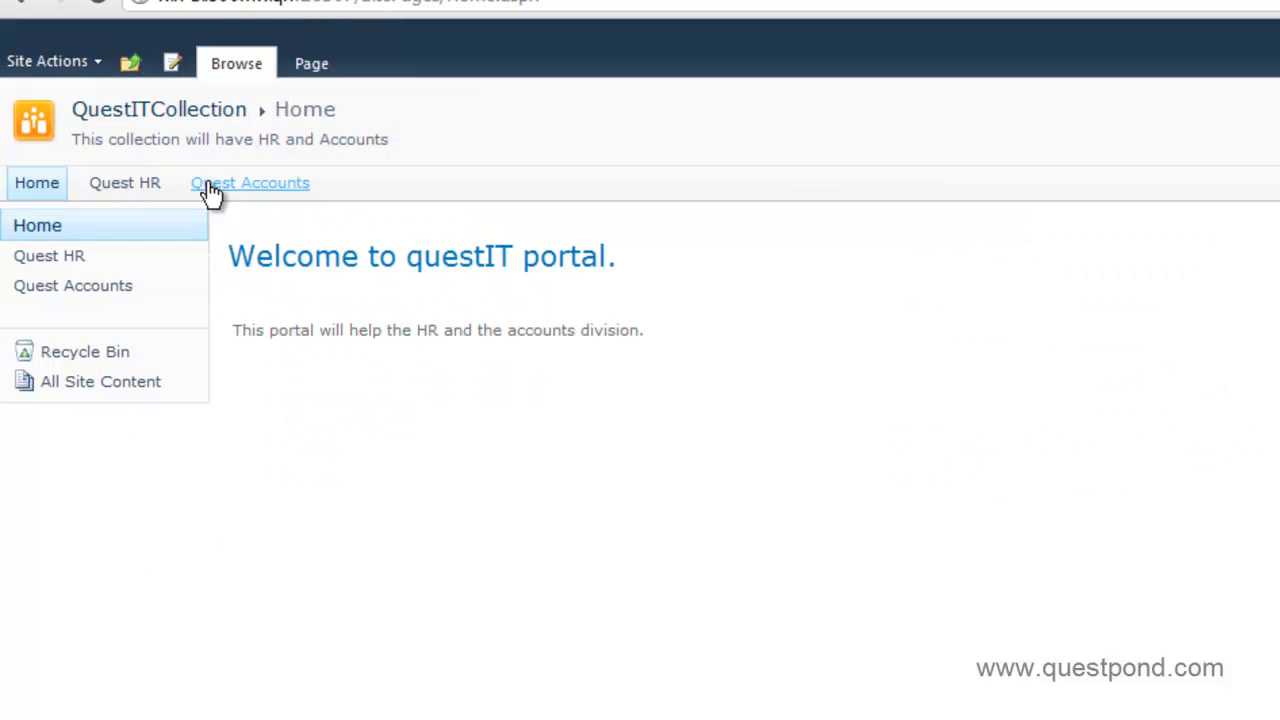
{"action": "left_click", "coordinate": [147, 190]}
{"action": "left_click", "coordinate": [80, 69]}
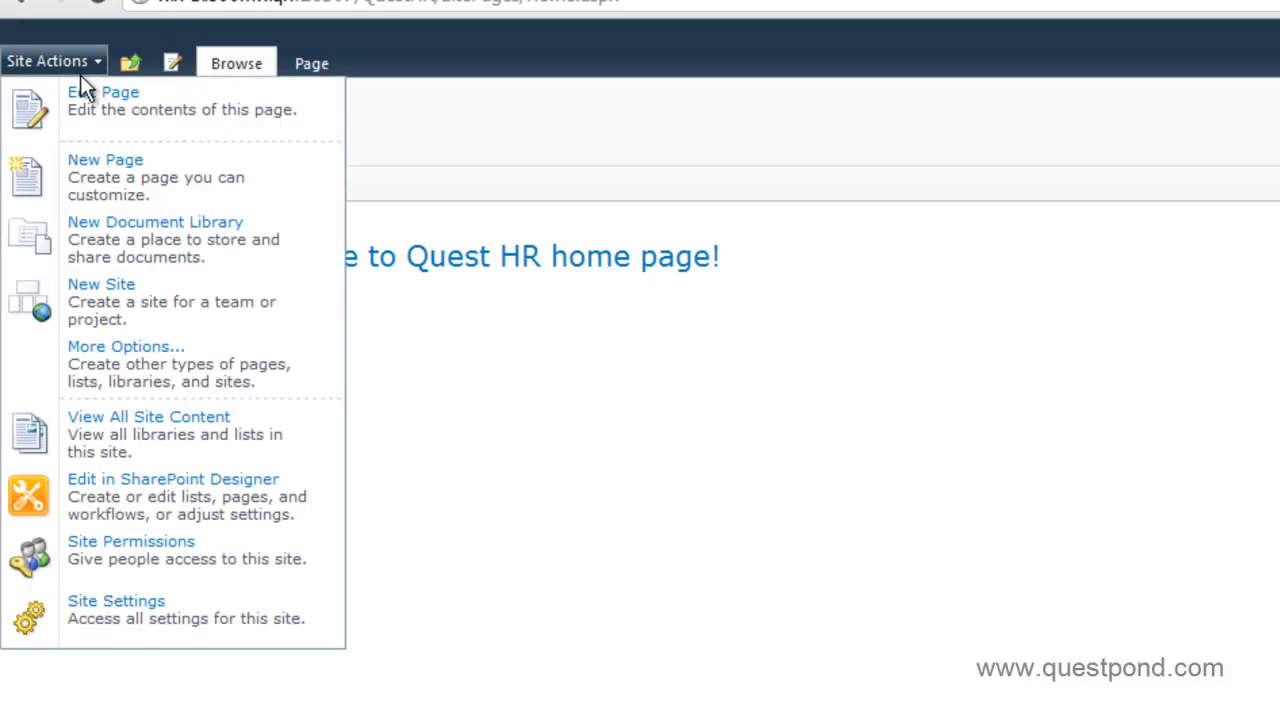
{"action": "left_click", "coordinate": [132, 543]}
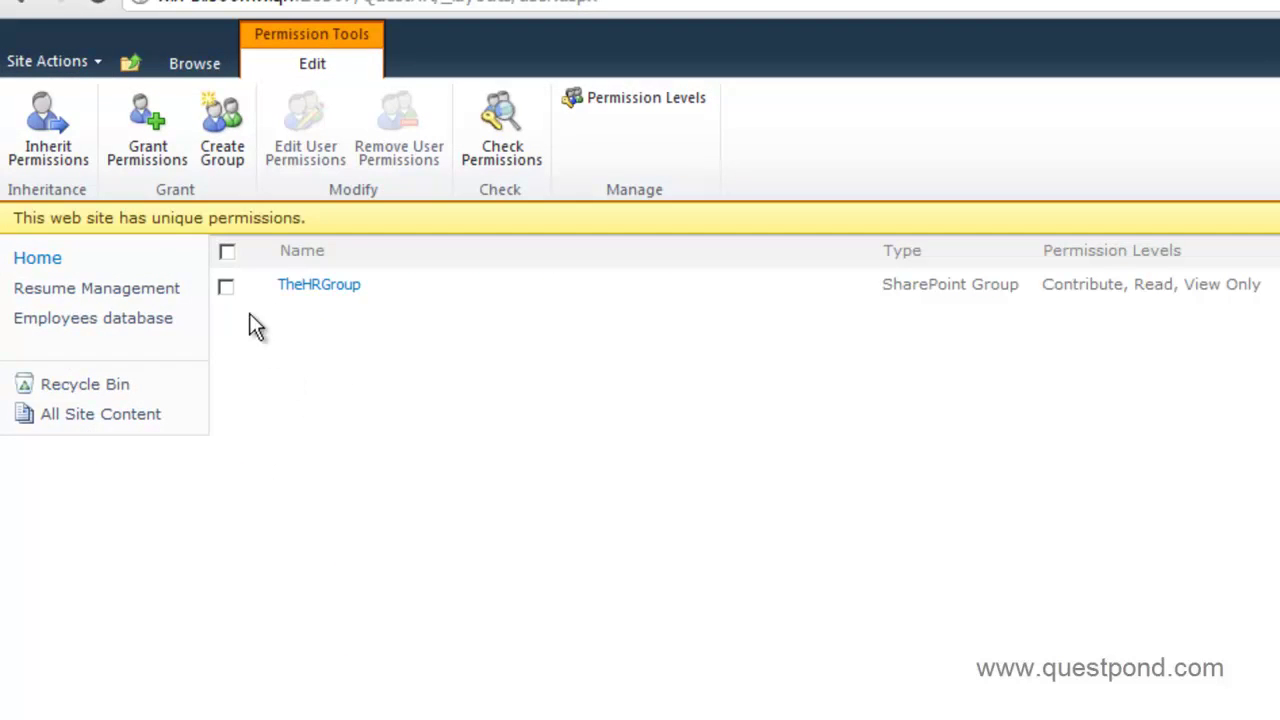
{"action": "left_click", "coordinate": [126, 68]}
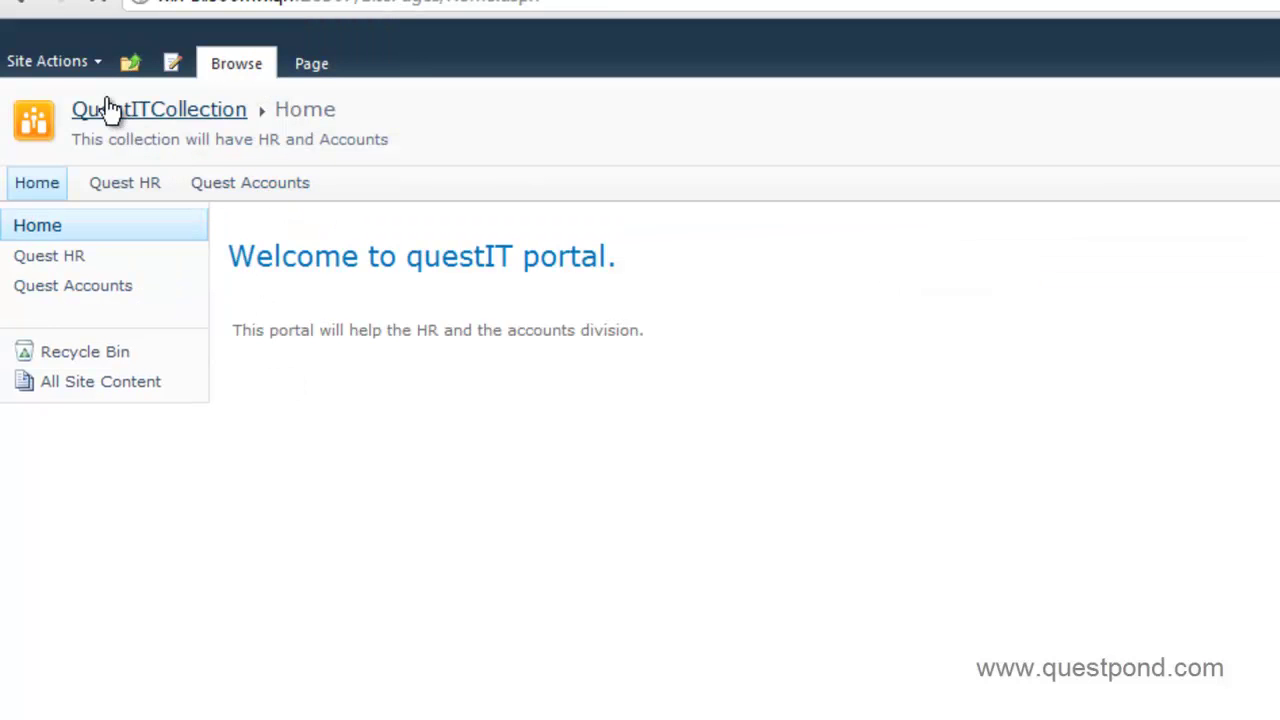
{"action": "left_click", "coordinate": [108, 108]}
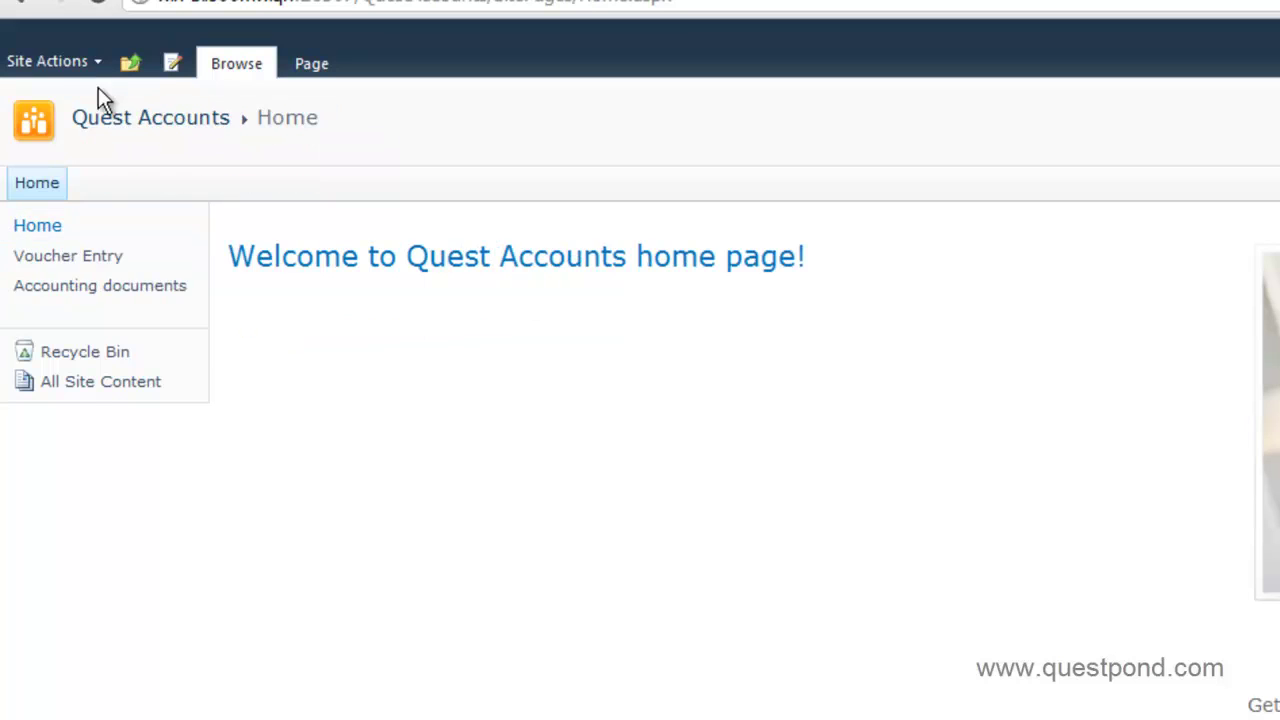
{"action": "left_click", "coordinate": [47, 61]}
{"action": "left_click", "coordinate": [135, 556]}
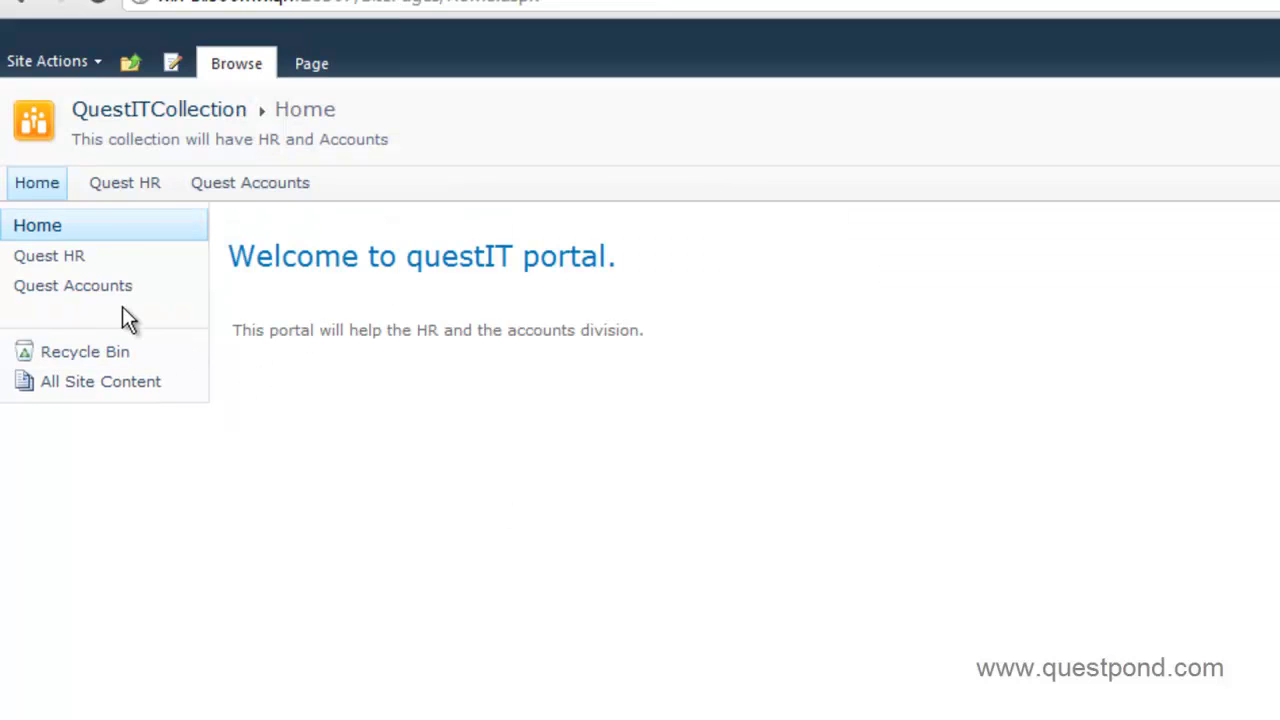
{"action": "left_click", "coordinate": [124, 190]}
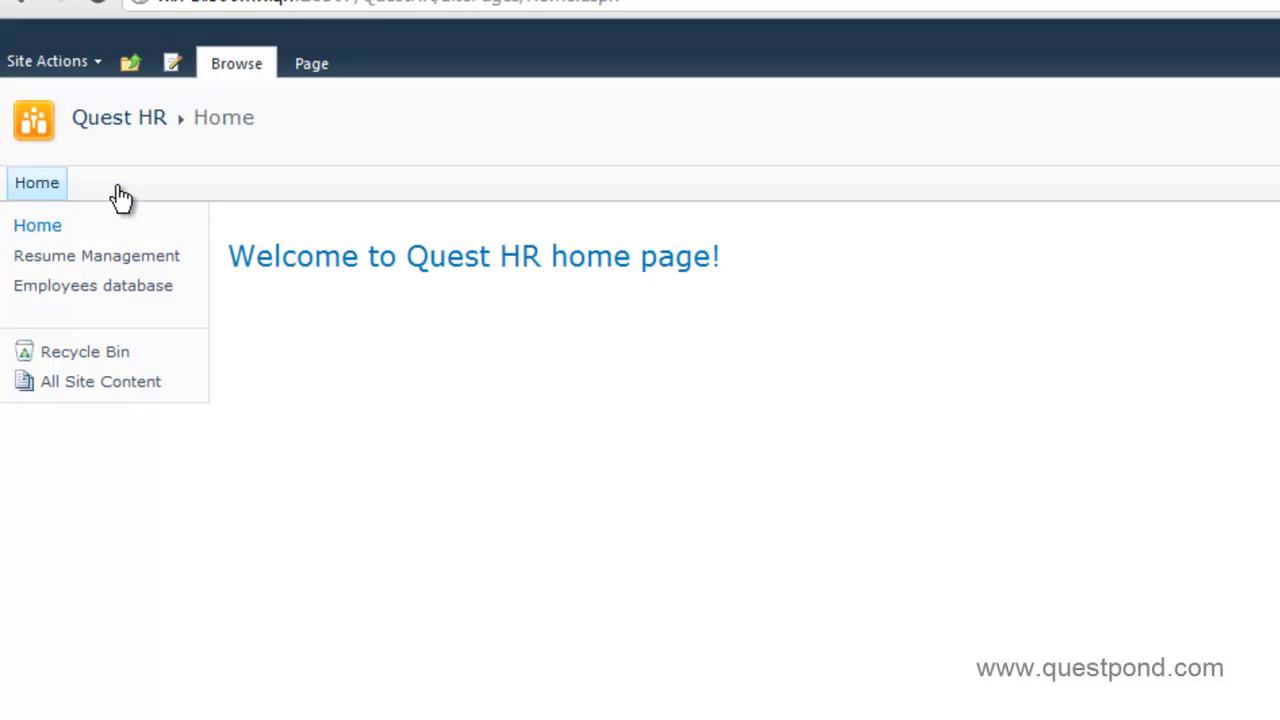
{"action": "left_click", "coordinate": [130, 62]}
{"action": "left_click", "coordinate": [218, 133]}
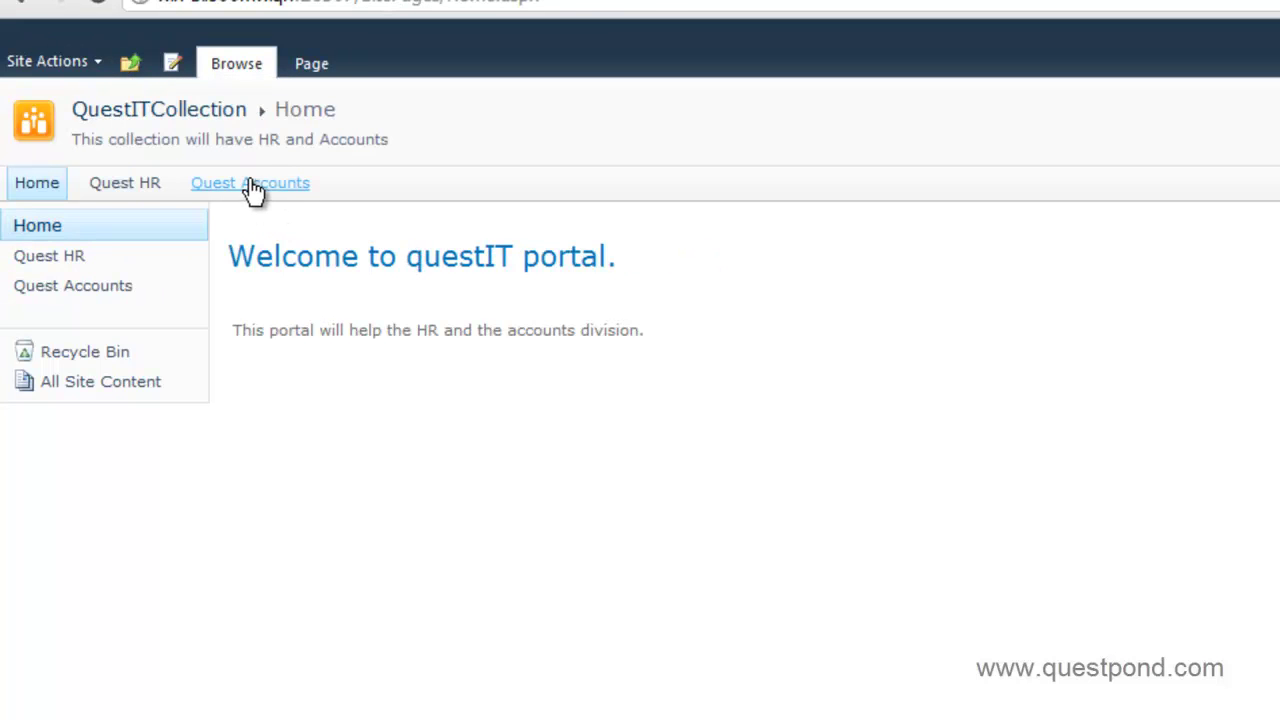
{"action": "left_click", "coordinate": [250, 183]}
{"action": "left_click", "coordinate": [131, 64]}
{"action": "left_click", "coordinate": [204, 131]}
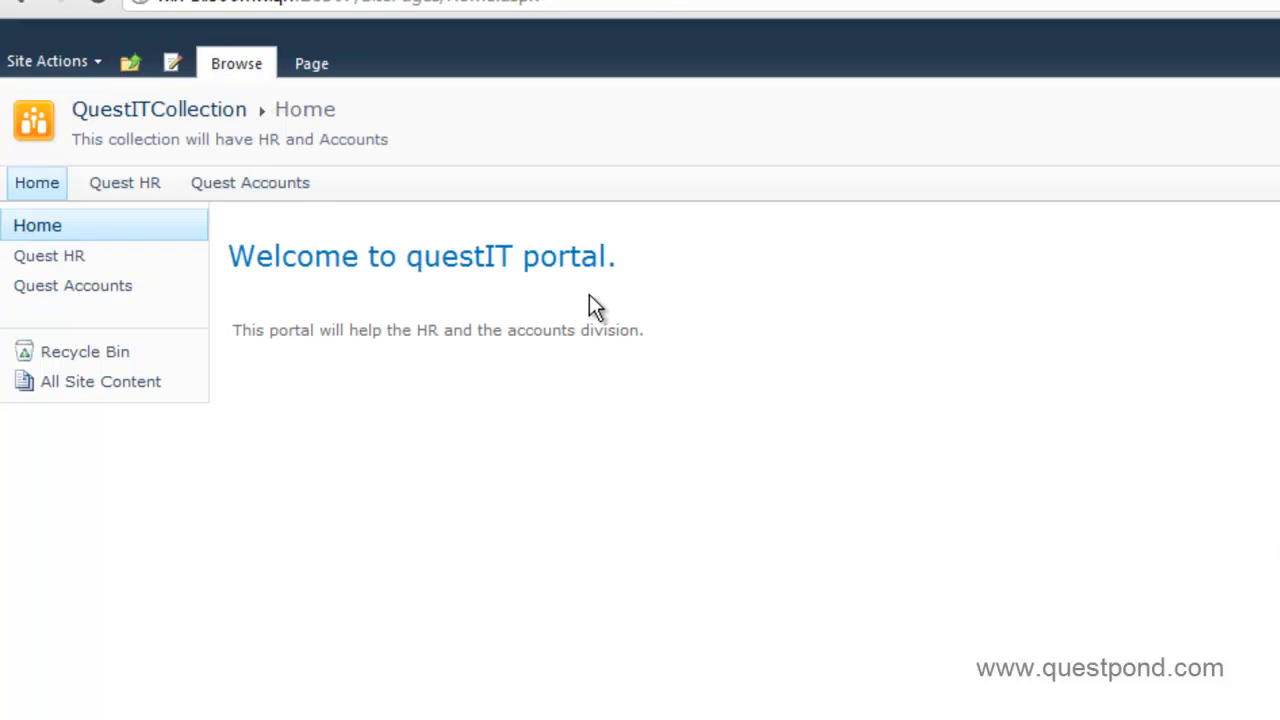
- Sign in as a different user with the hr account and its password
{"action": "left_click", "coordinate": [1107, 156]}
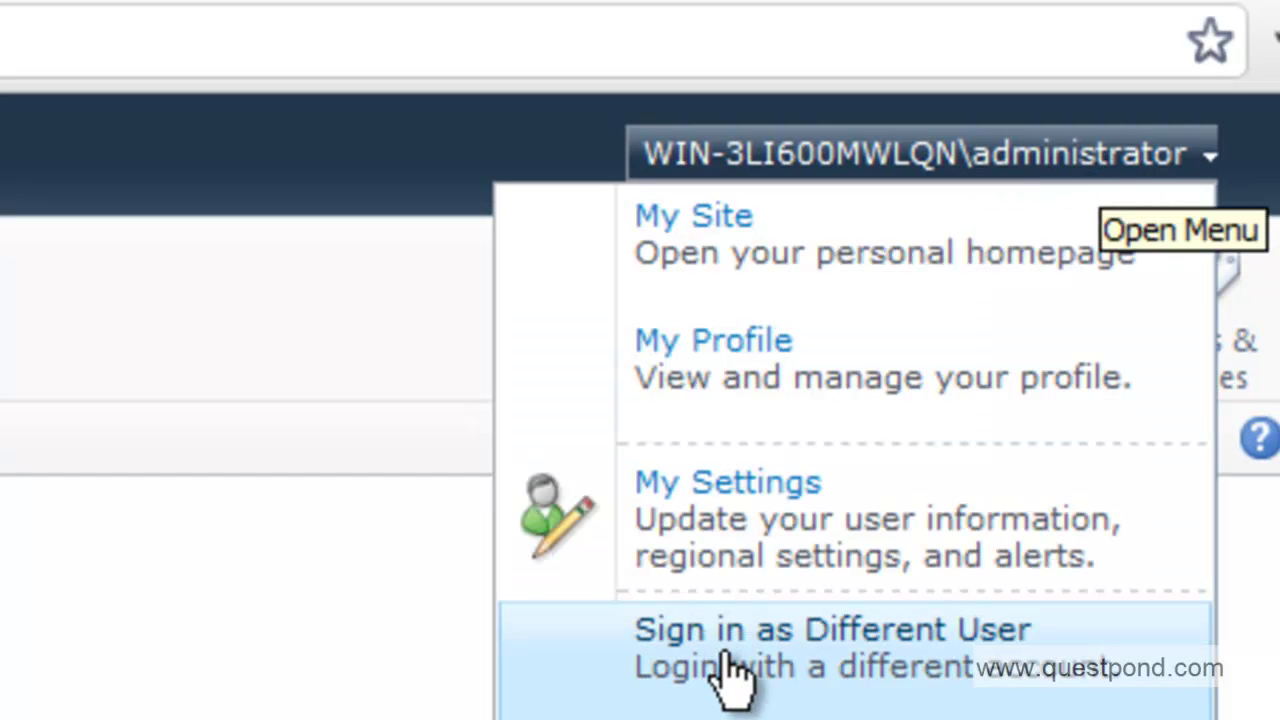
{"action": "left_click", "coordinate": [730, 668]}
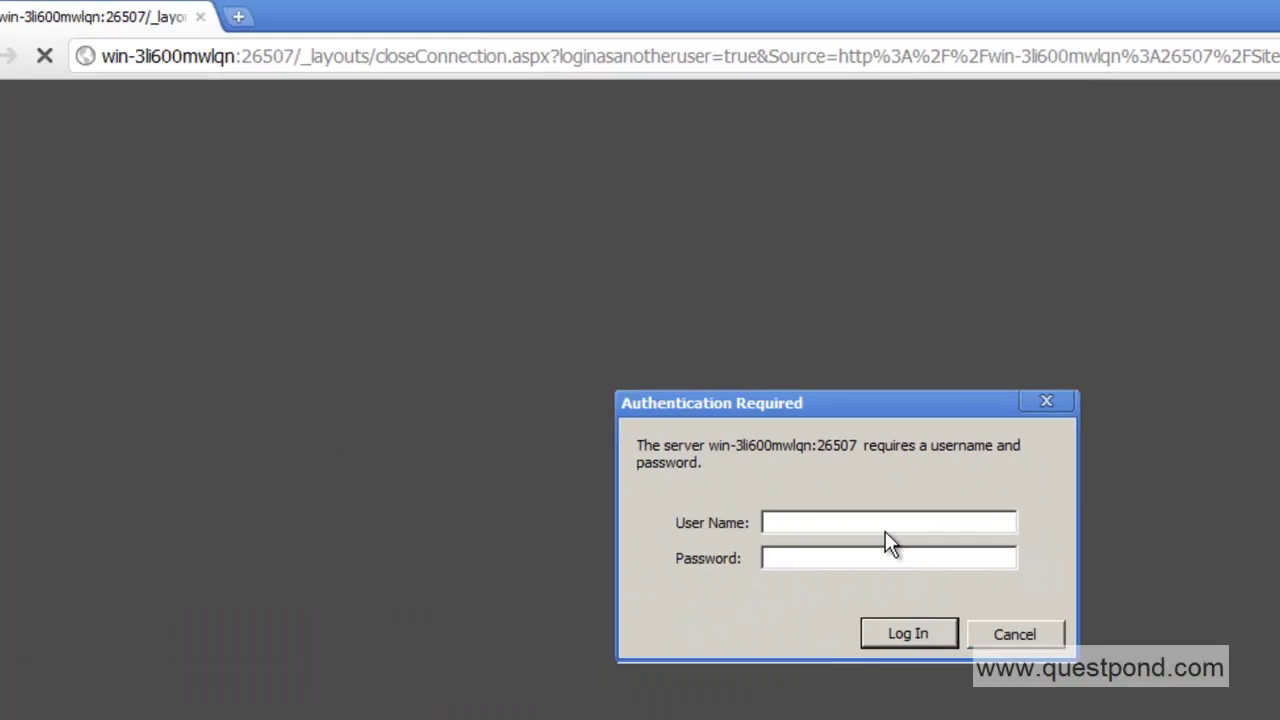
{"action": "type", "text": "hr"}
{"action": "key", "text": "Tab"}
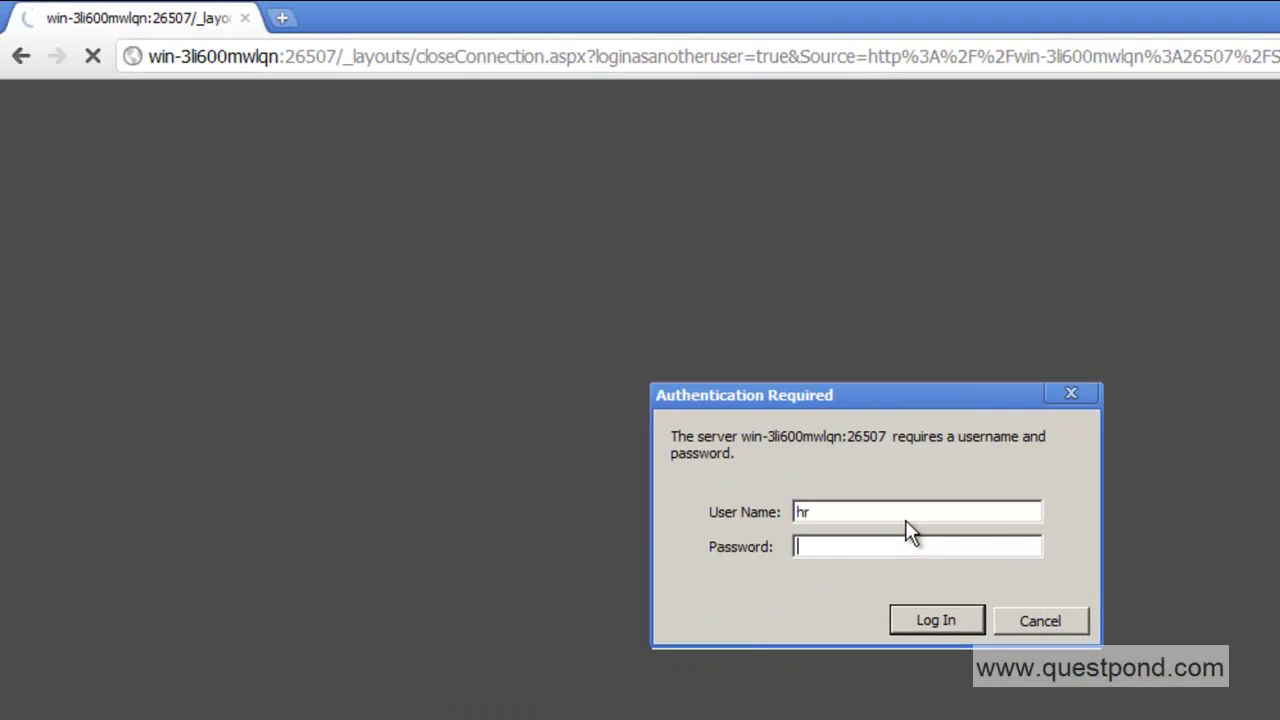
{"action": "type", "text": "pass@123"}
{"action": "key", "text": "Return"}
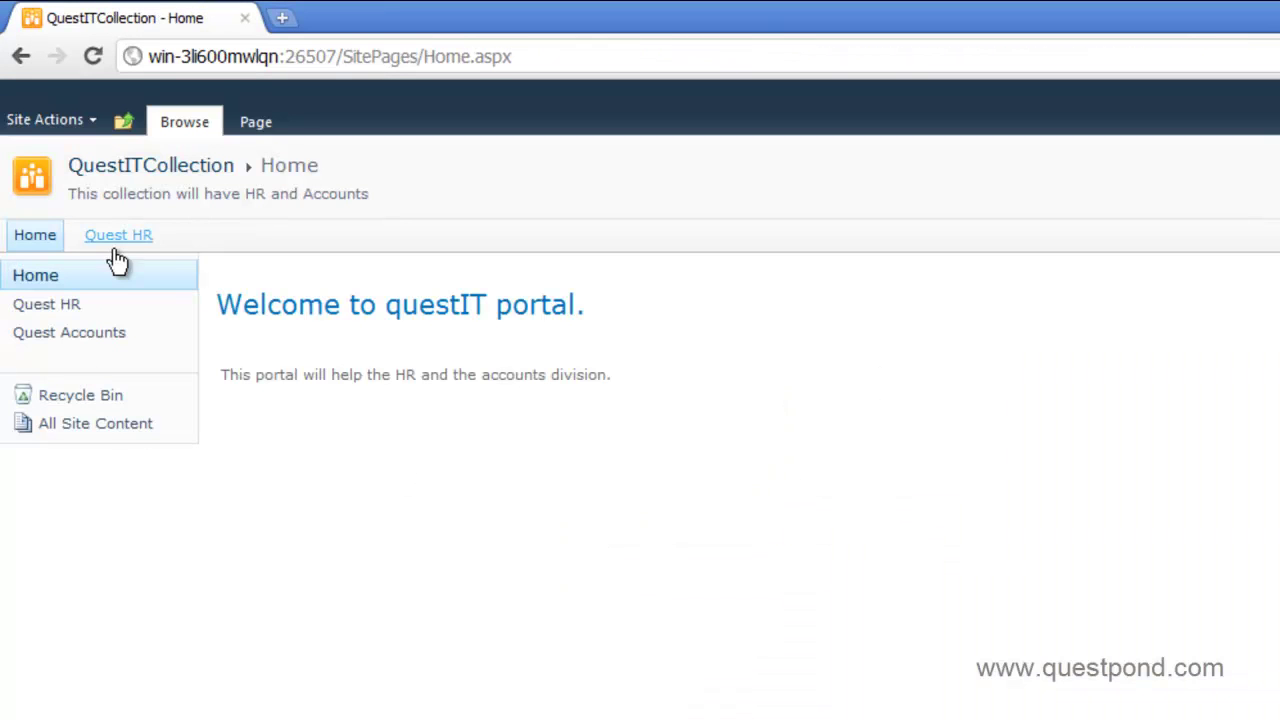
- Open Quest HR, then confirm Quest Accounts shows access denied for the hr user
{"action": "left_click", "coordinate": [117, 246]}
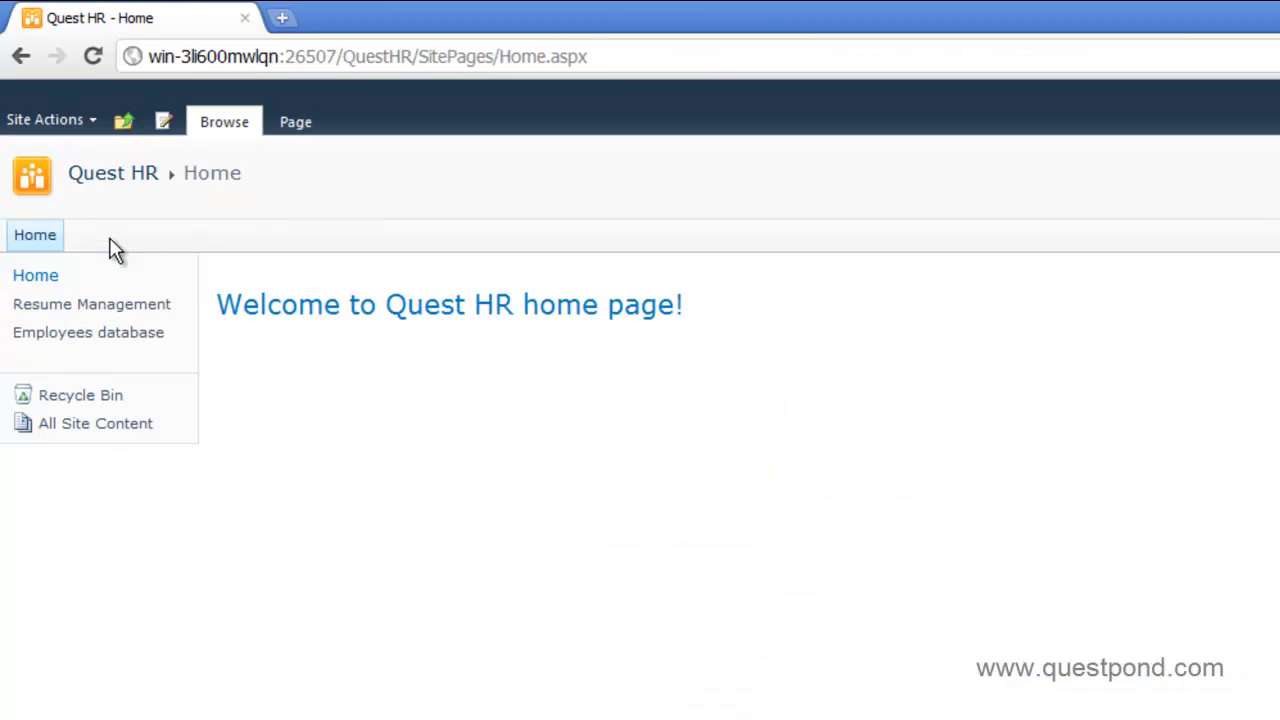
{"action": "left_click", "coordinate": [44, 246]}
{"action": "left_click", "coordinate": [139, 123]}
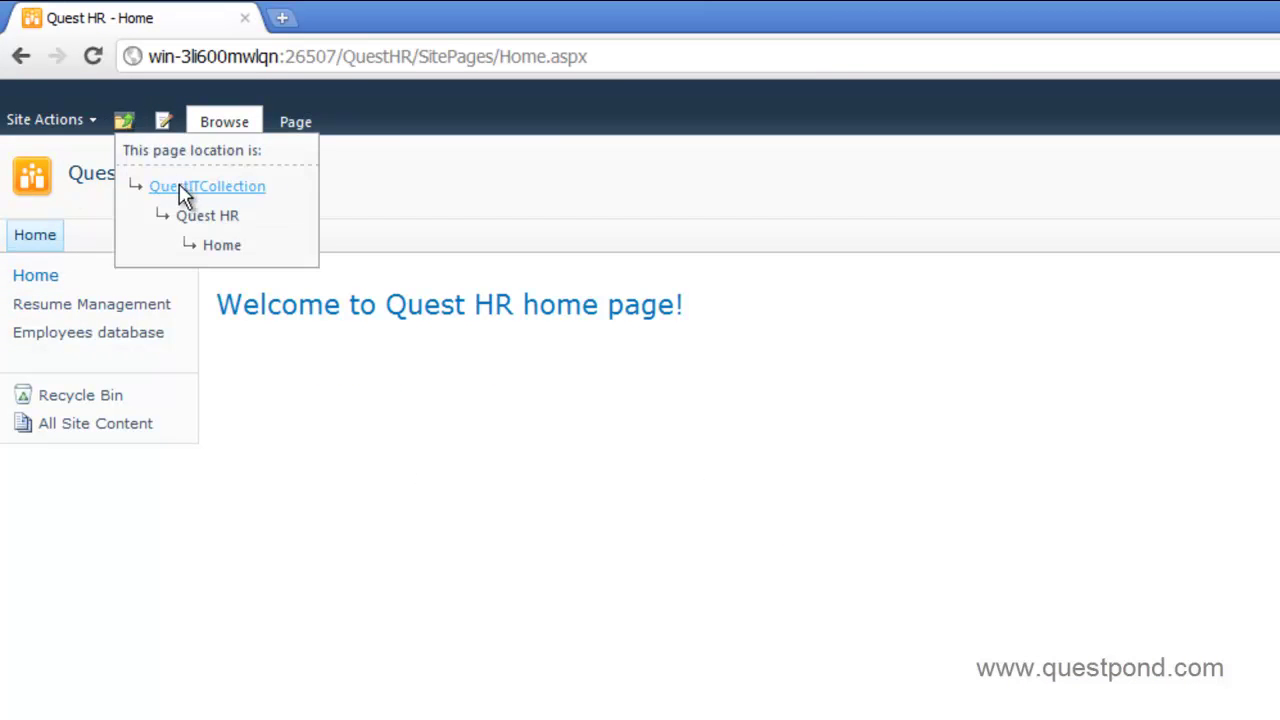
{"action": "left_click", "coordinate": [176, 188]}
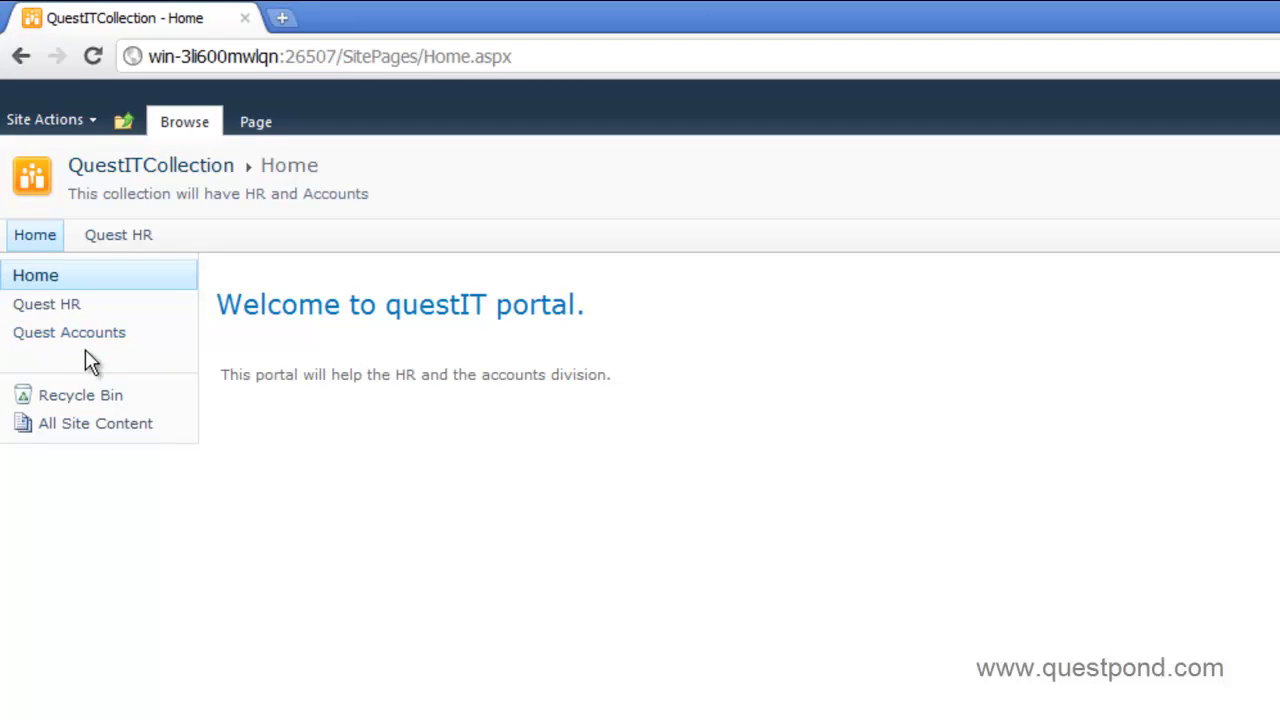
{"action": "left_click", "coordinate": [30, 338]}
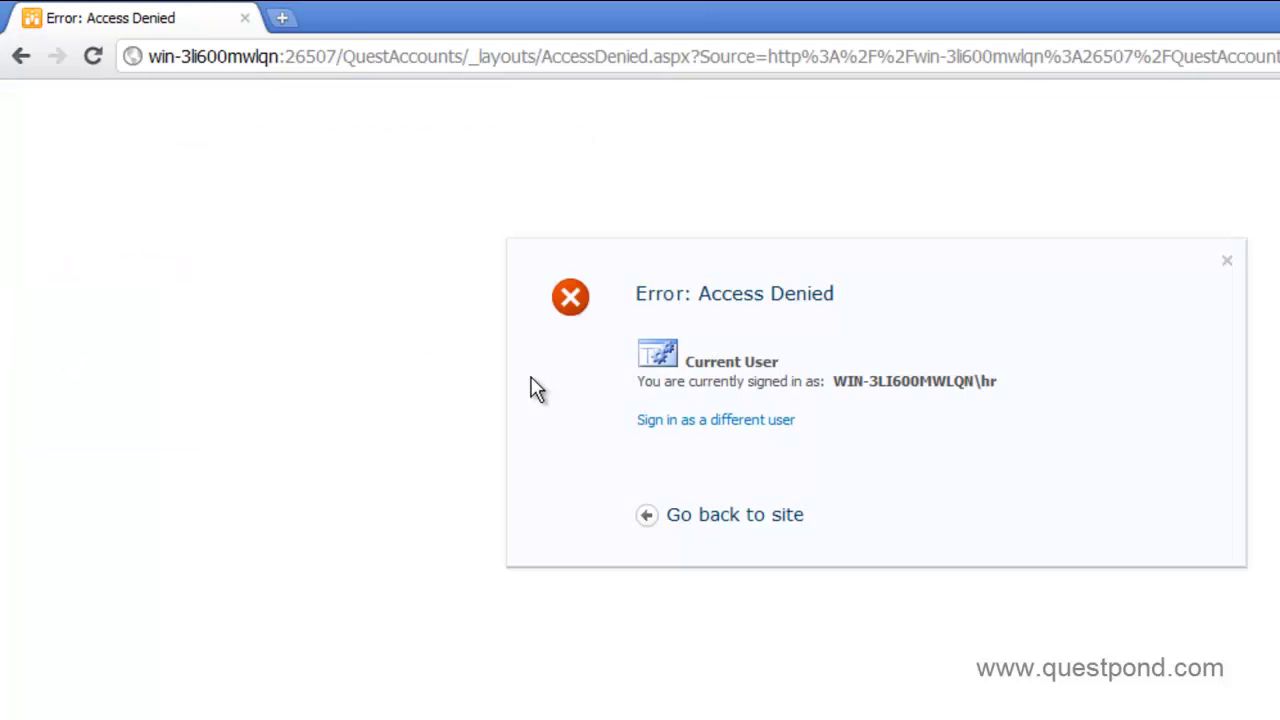
{"action": "left_click", "coordinate": [26, 66]}
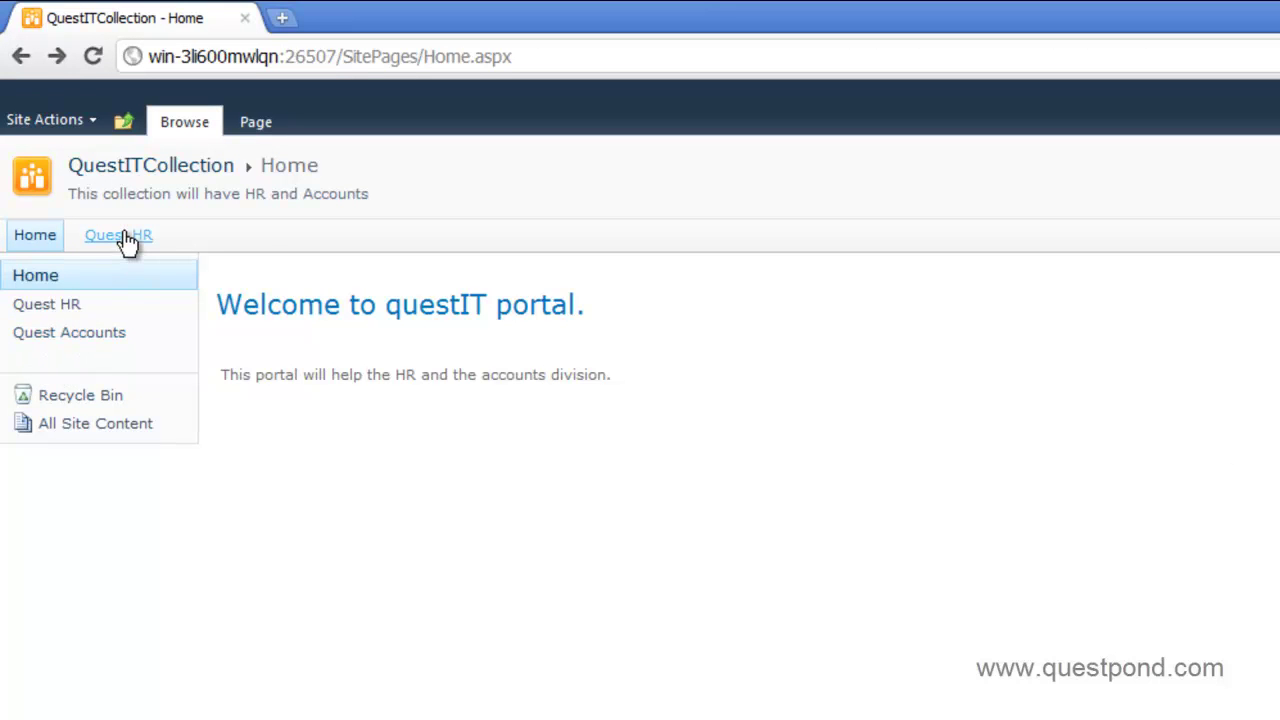
- Open the Quest HR Employees list, then return to the QuestITCollection portal
{"action": "left_click", "coordinate": [124, 238]}
{"action": "left_click", "coordinate": [65, 334]}
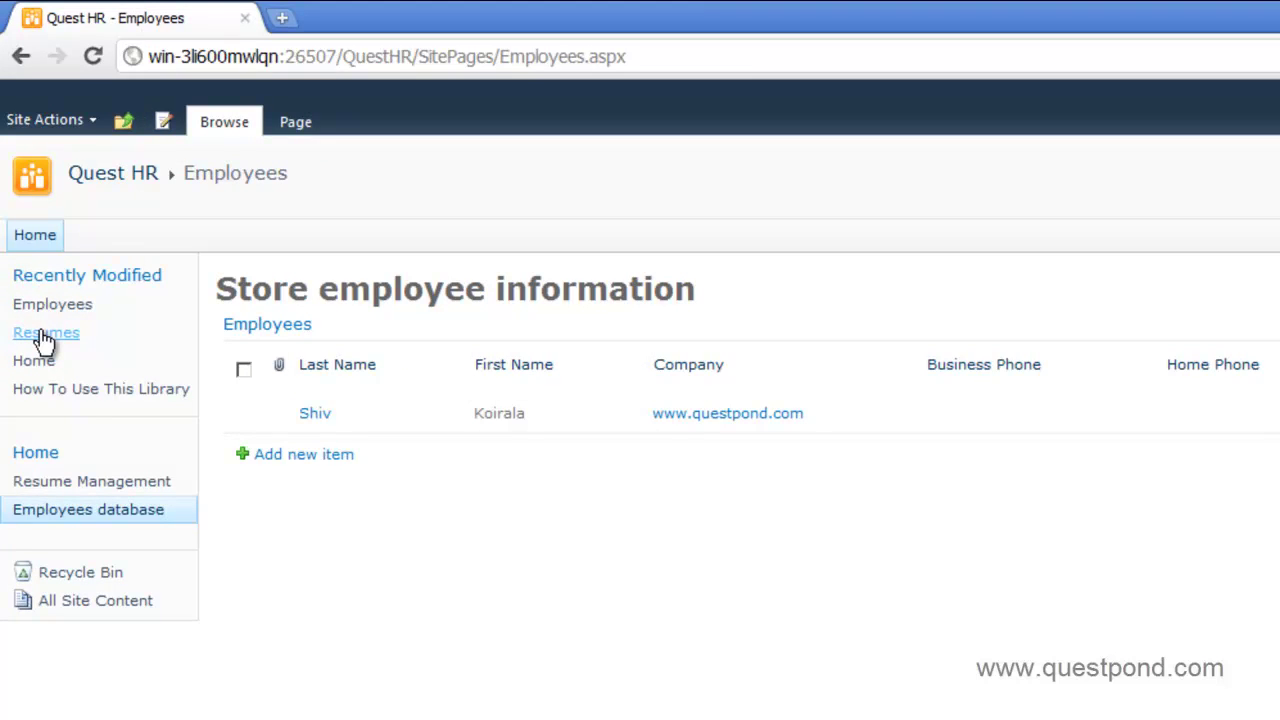
{"action": "left_click", "coordinate": [124, 122]}
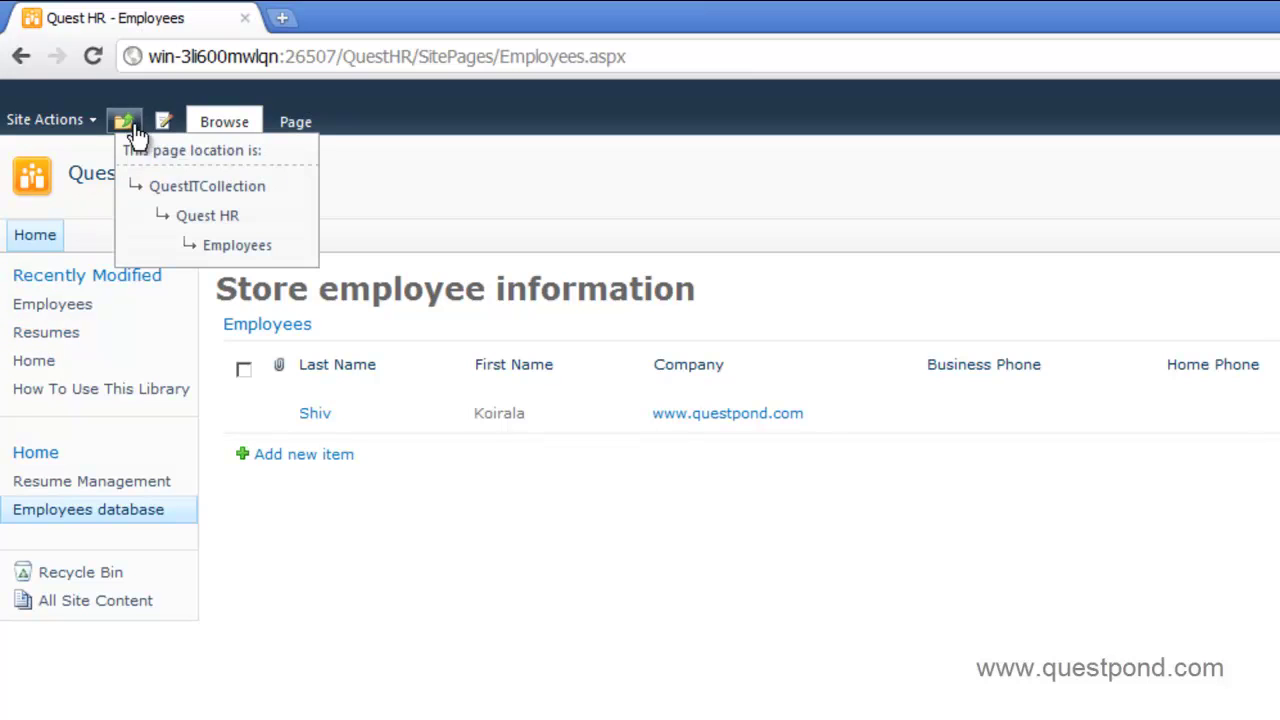
{"action": "left_click", "coordinate": [168, 188]}
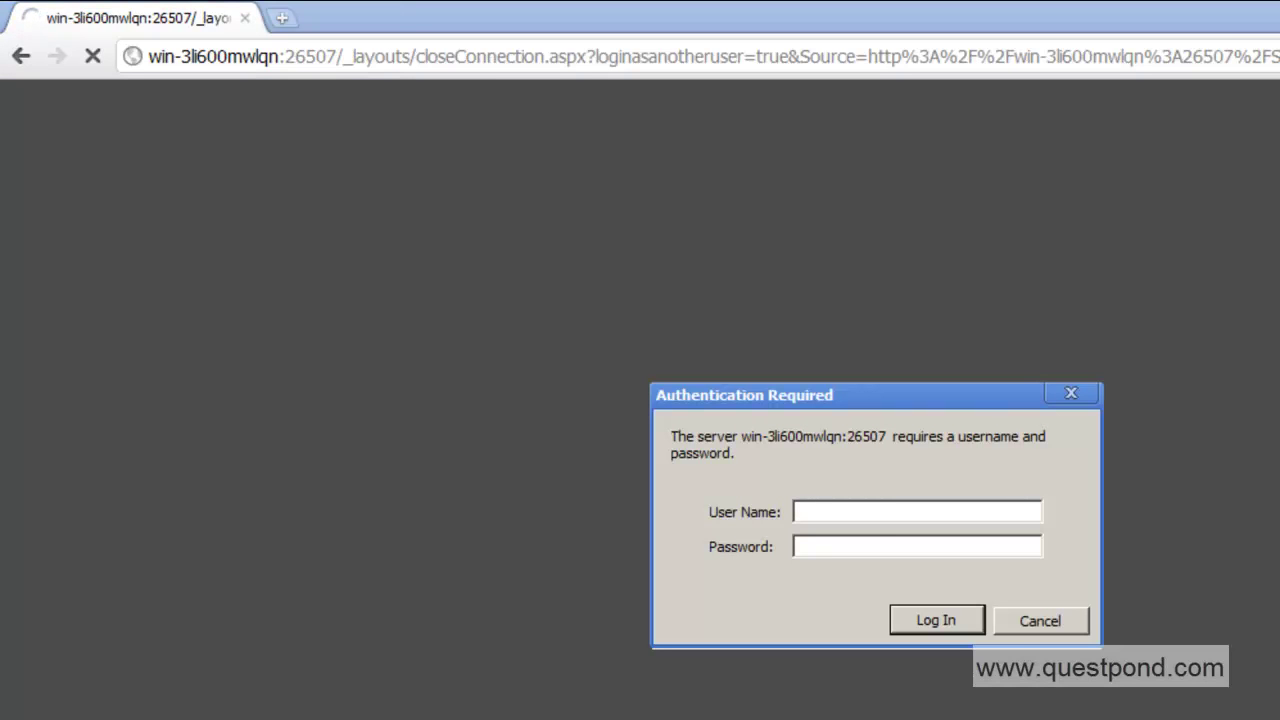
- Enter the Accounts user name and password in the authentication prompt
{"action": "left_click", "coordinate": [862, 510]}
{"action": "type", "text": "Ac"}
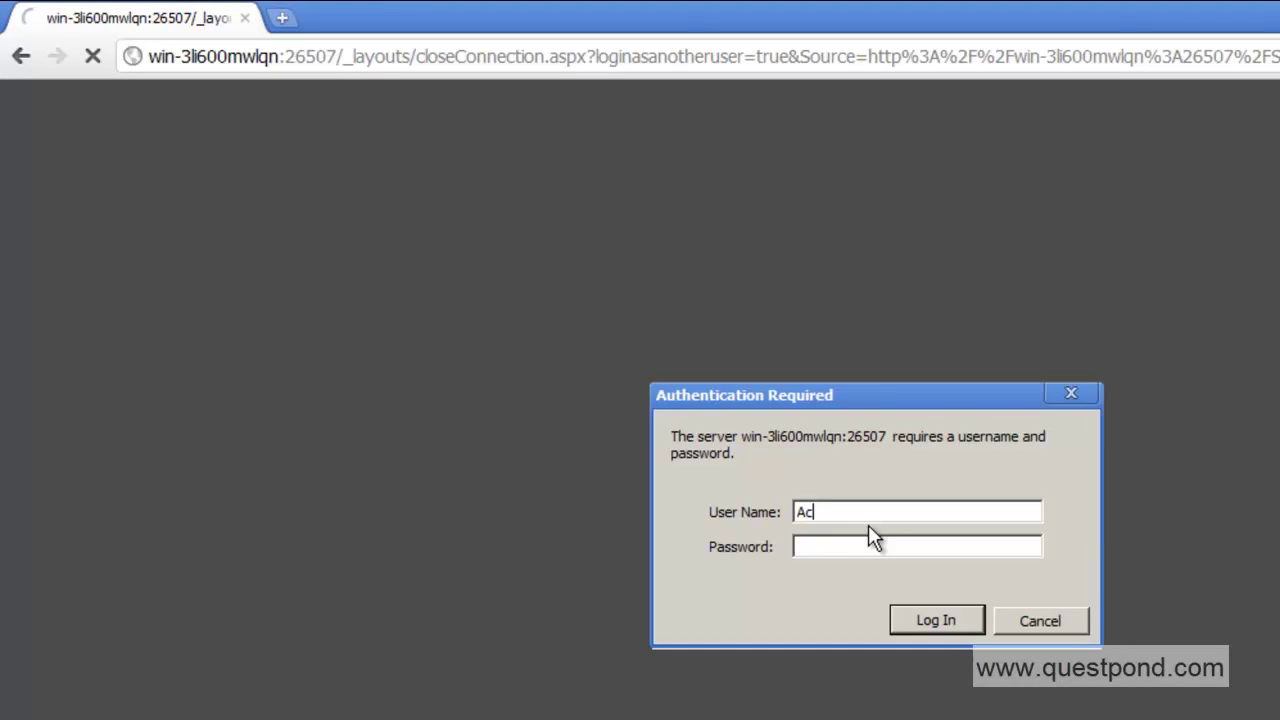
{"action": "type", "text": "counts"}
{"action": "key", "text": "Tab"}
{"action": "type", "text": "****"}
{"action": "key", "text": "Return"}
{"action": "type", "text": "Accounts"}
{"action": "key", "text": "Tab"}
{"action": "type", "text": "****"}
{"action": "key", "text": "Return"}
{"action": "key", "text": "Escape"}
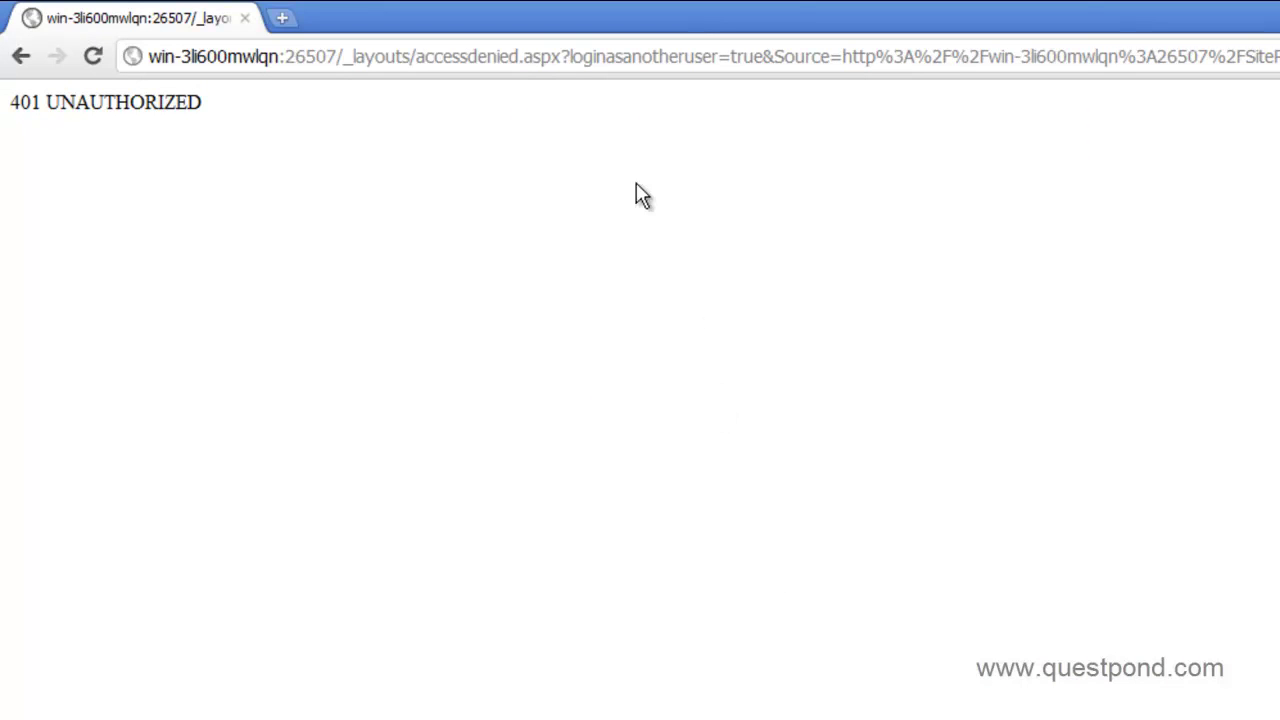
- Change the address to the /QuestAccounts/ subsite and sign in again as Accounts
{"action": "left_click", "coordinate": [605, 58]}
{"action": "left_click", "coordinate": [362, 56]}
{"action": "left_click_drag", "start_coordinate": [343, 56], "coordinate": [1275, 56]}
{"action": "type", "text": "a"}
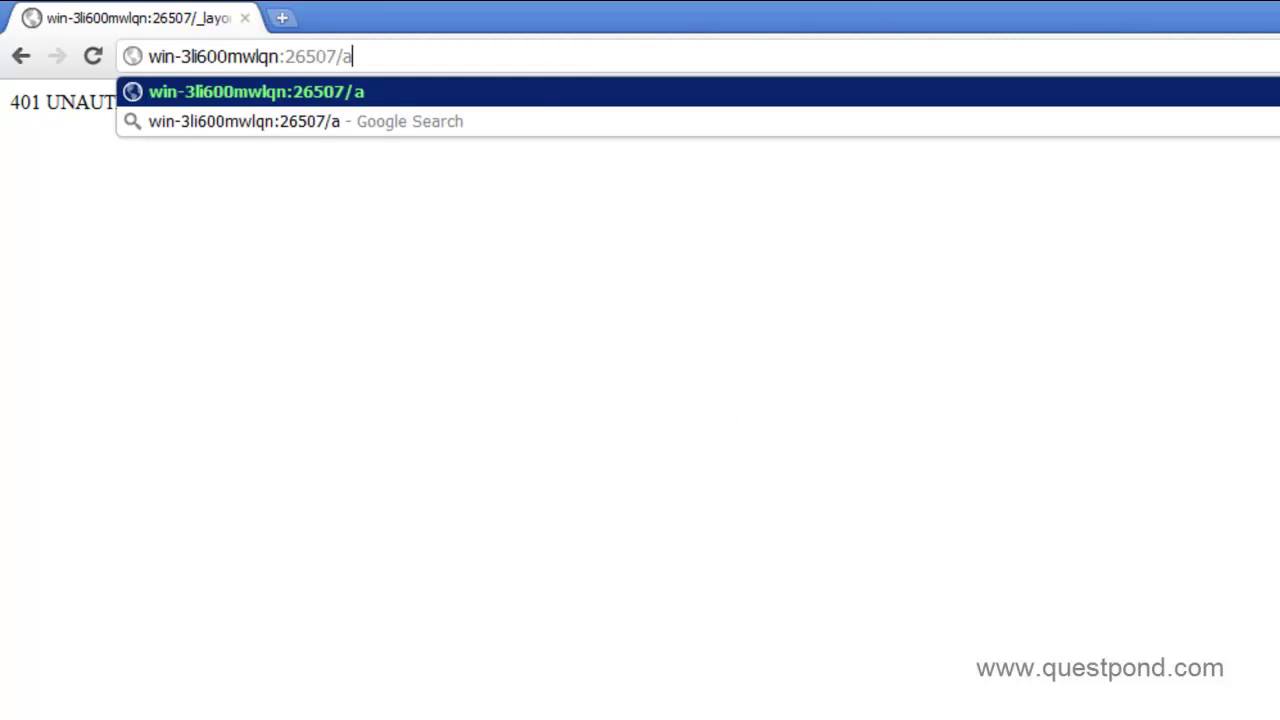
{"action": "key", "text": "BackSpace"}
{"action": "key", "text": "Down"}
{"action": "key", "text": "Down"}
{"action": "key", "text": "Return"}
{"action": "type", "text": "Accounts"}
{"action": "key", "text": "Tab"}
{"action": "type", "text": "*******"}
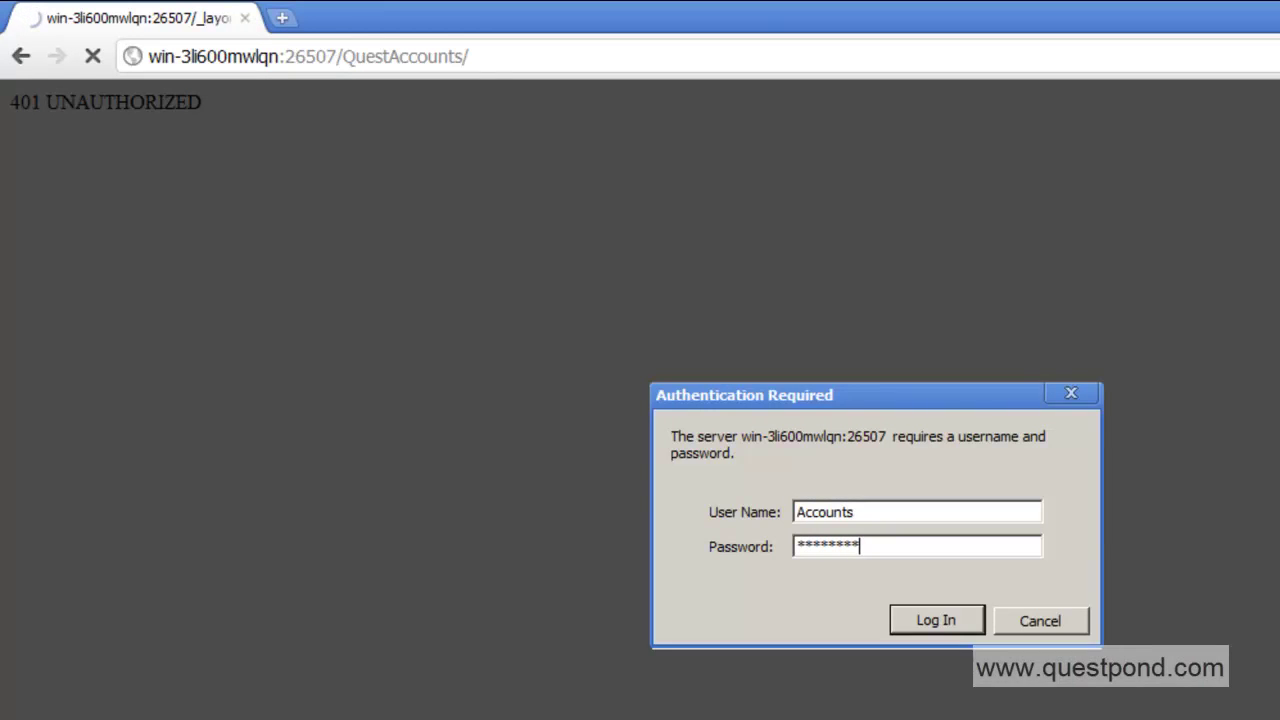
{"action": "key", "text": "Return"}
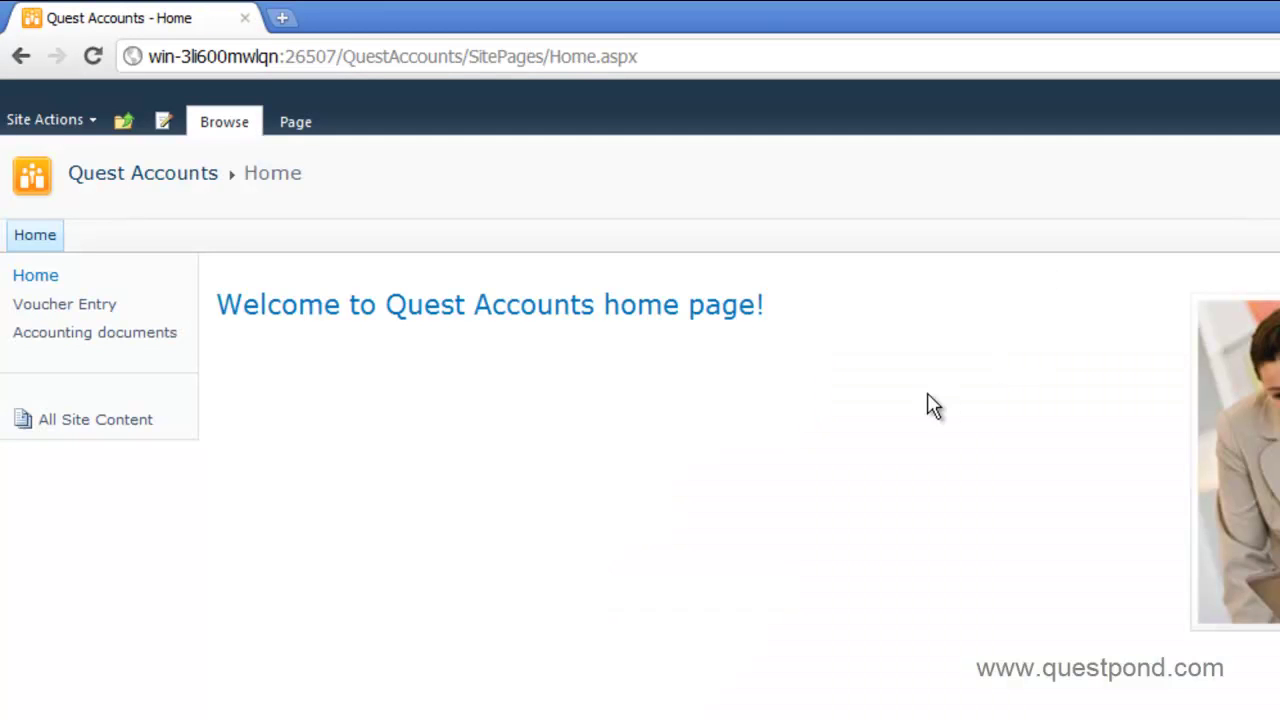
- Go up to QuestITCollection and open Accounting documents in Quest Accounts
{"action": "left_click", "coordinate": [123, 120]}
{"action": "left_click", "coordinate": [207, 187]}
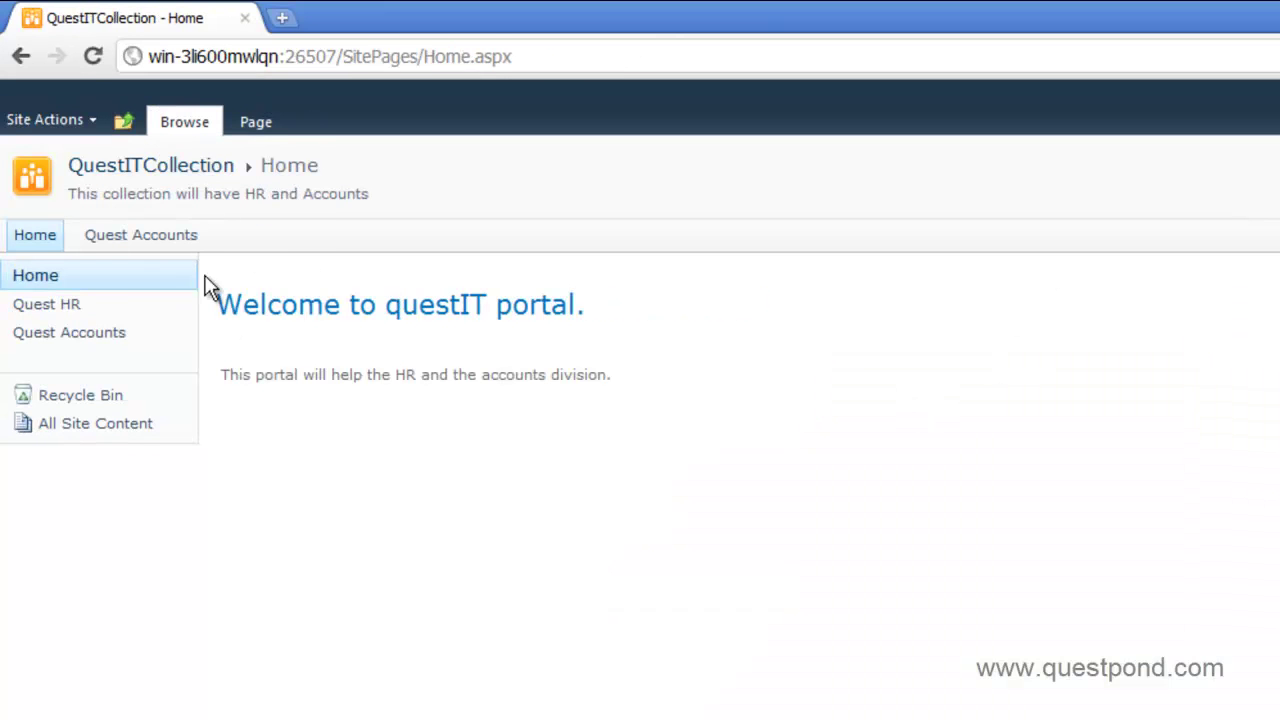
{"action": "left_click", "coordinate": [163, 245]}
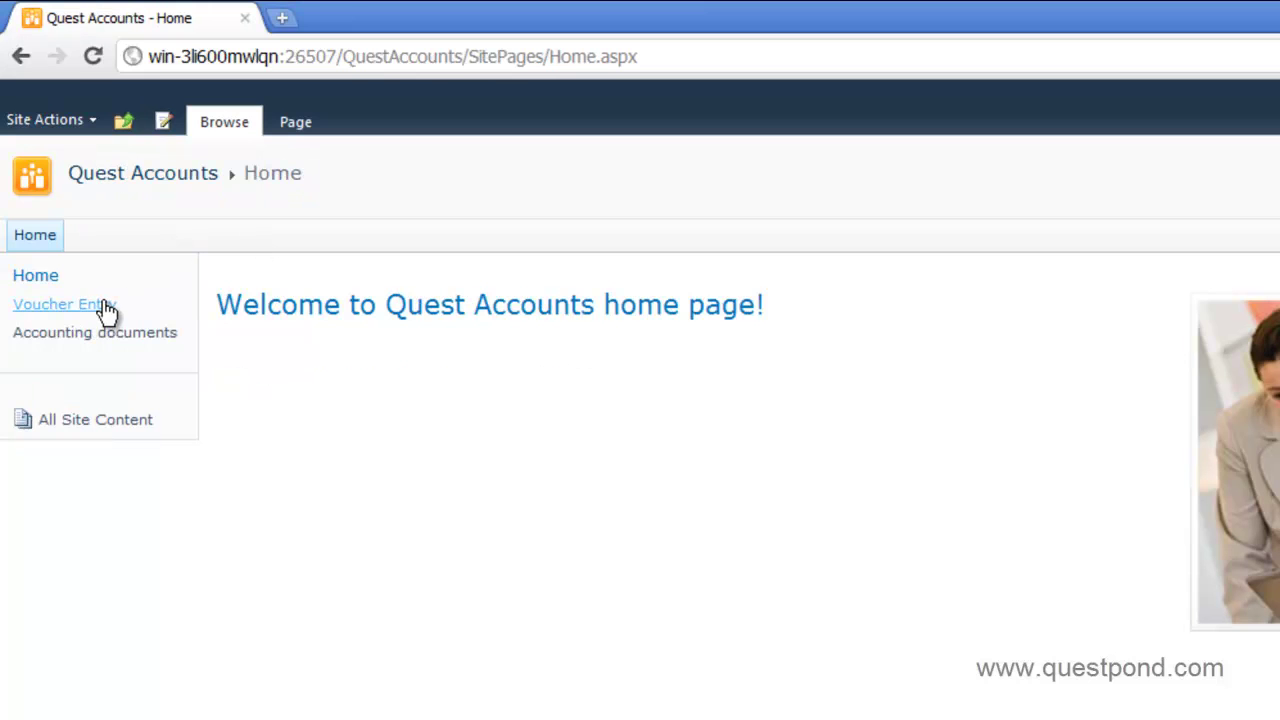
{"action": "left_click", "coordinate": [104, 336]}
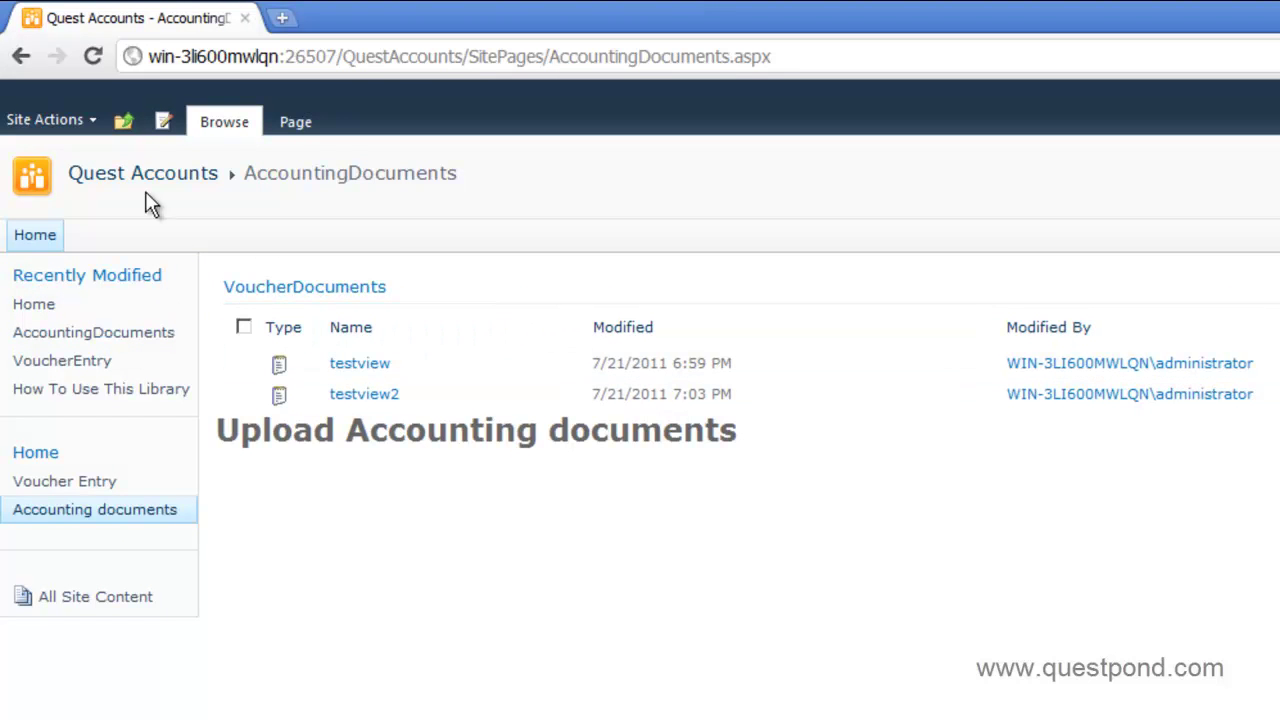
- Return to the collection home, try opening Quest HR, then go back after being denied
{"action": "left_click", "coordinate": [124, 120]}
{"action": "left_click", "coordinate": [148, 187]}
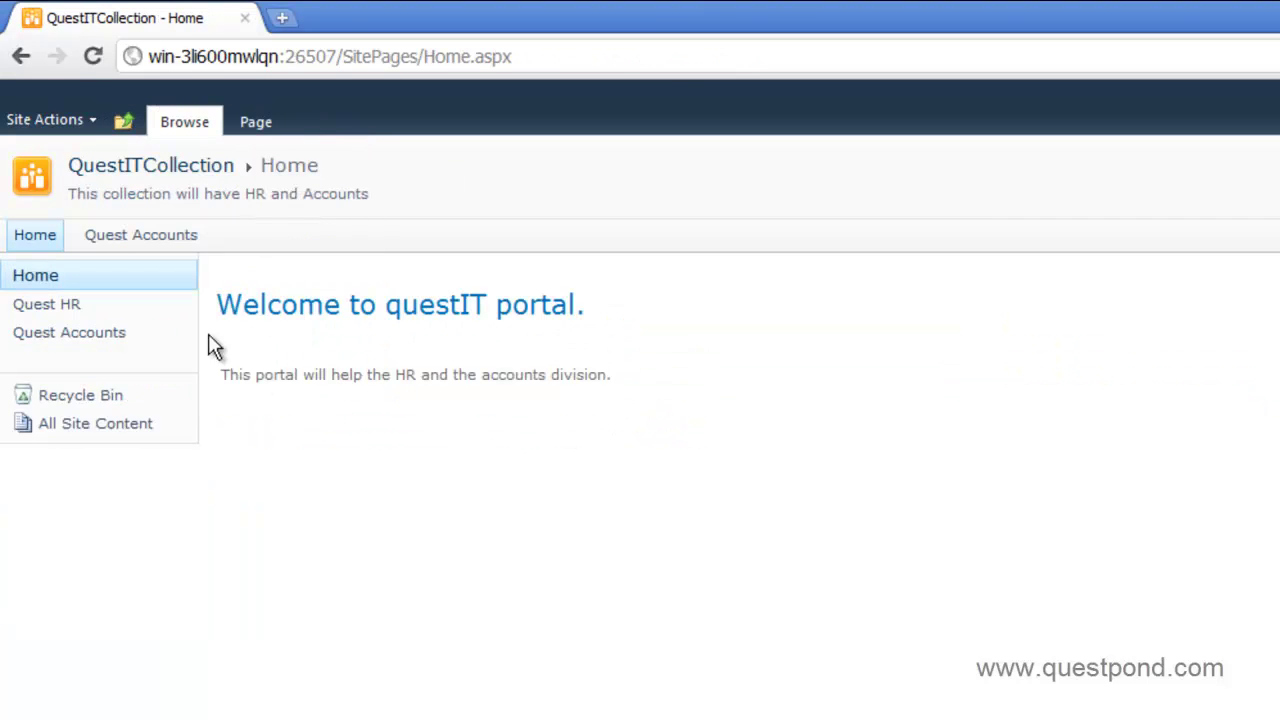
{"action": "left_click", "coordinate": [47, 306]}
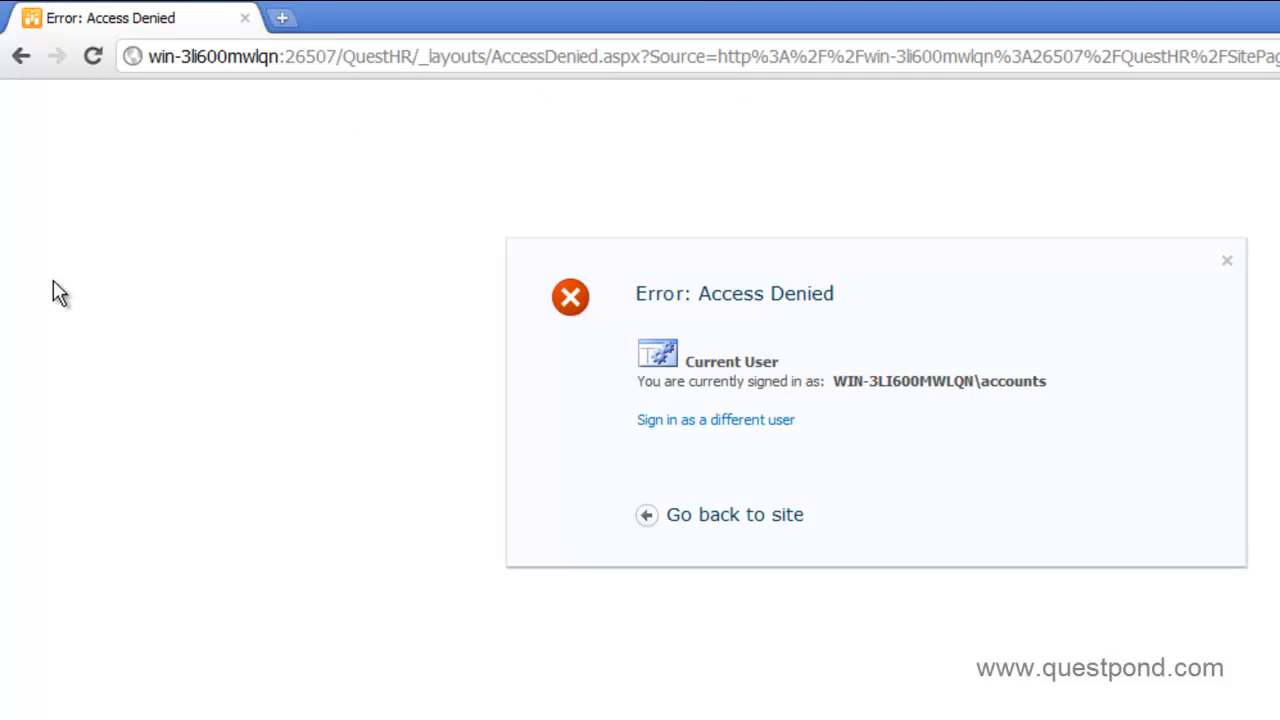
{"action": "left_click", "coordinate": [22, 66]}
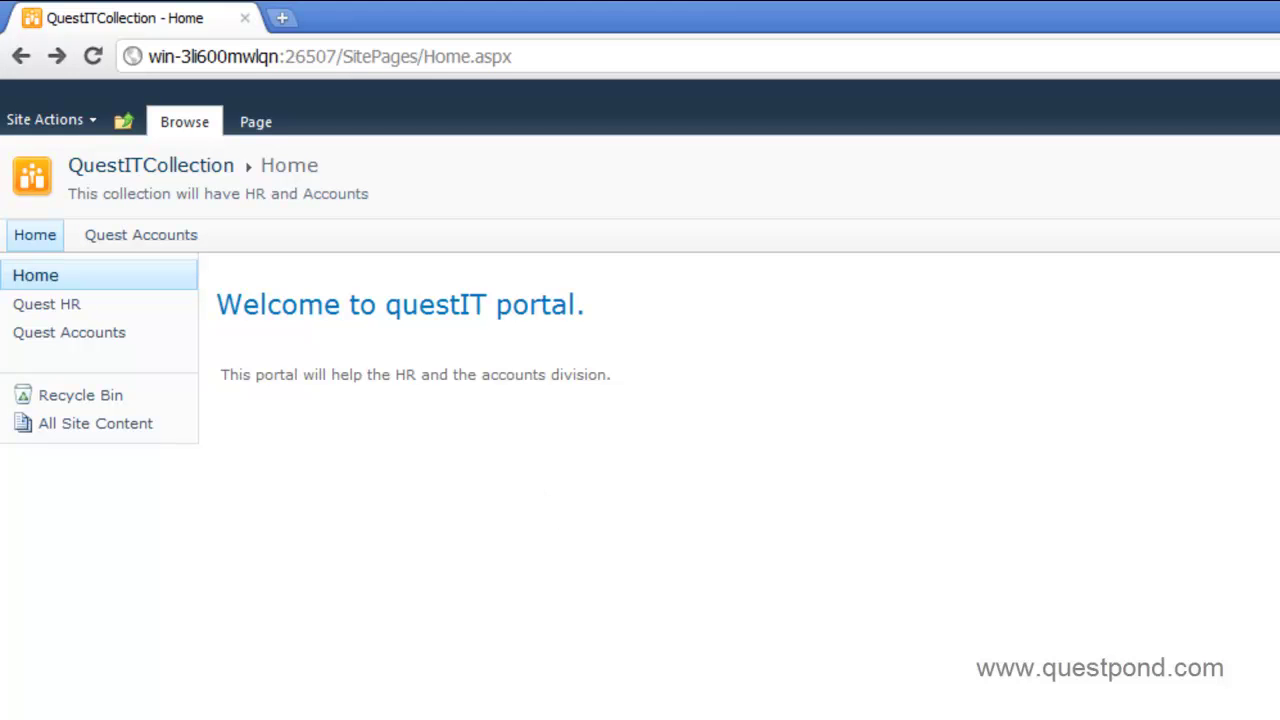
- Open the collection's Permission Levels and view the Design level's details
{"action": "key", "text": "alt+Tab"}
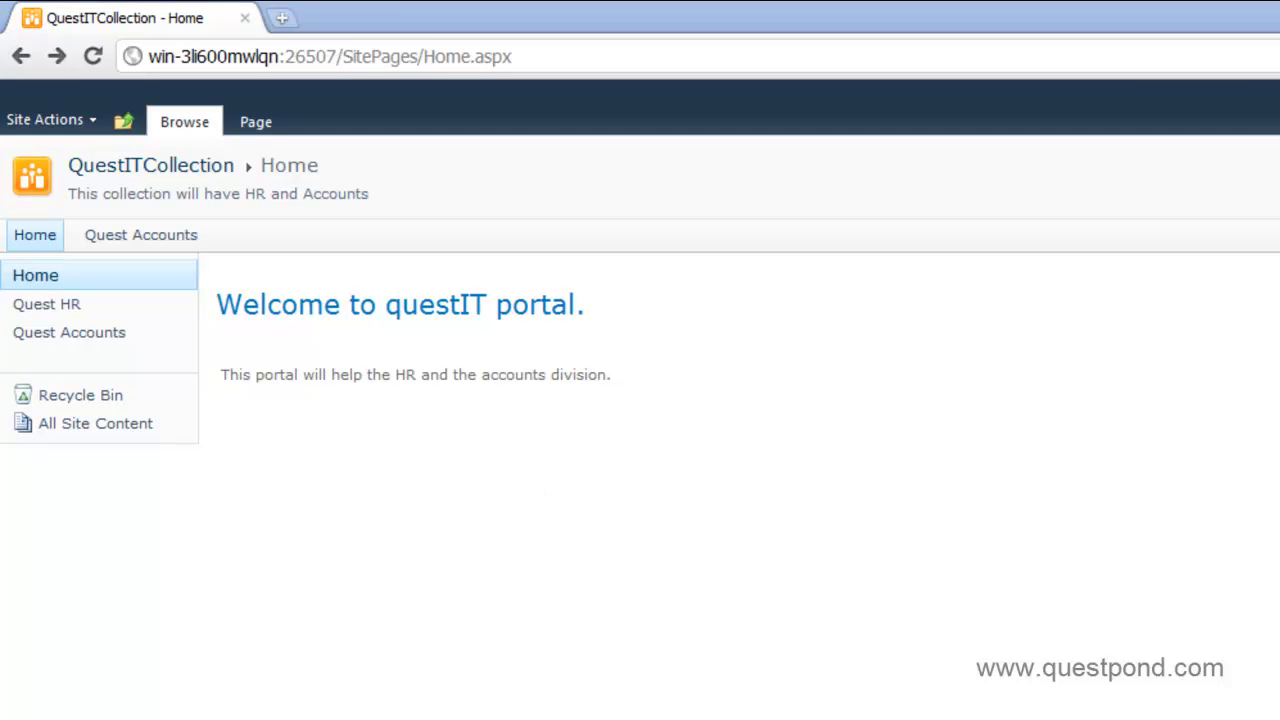
{"action": "left_click", "coordinate": [95, 122]}
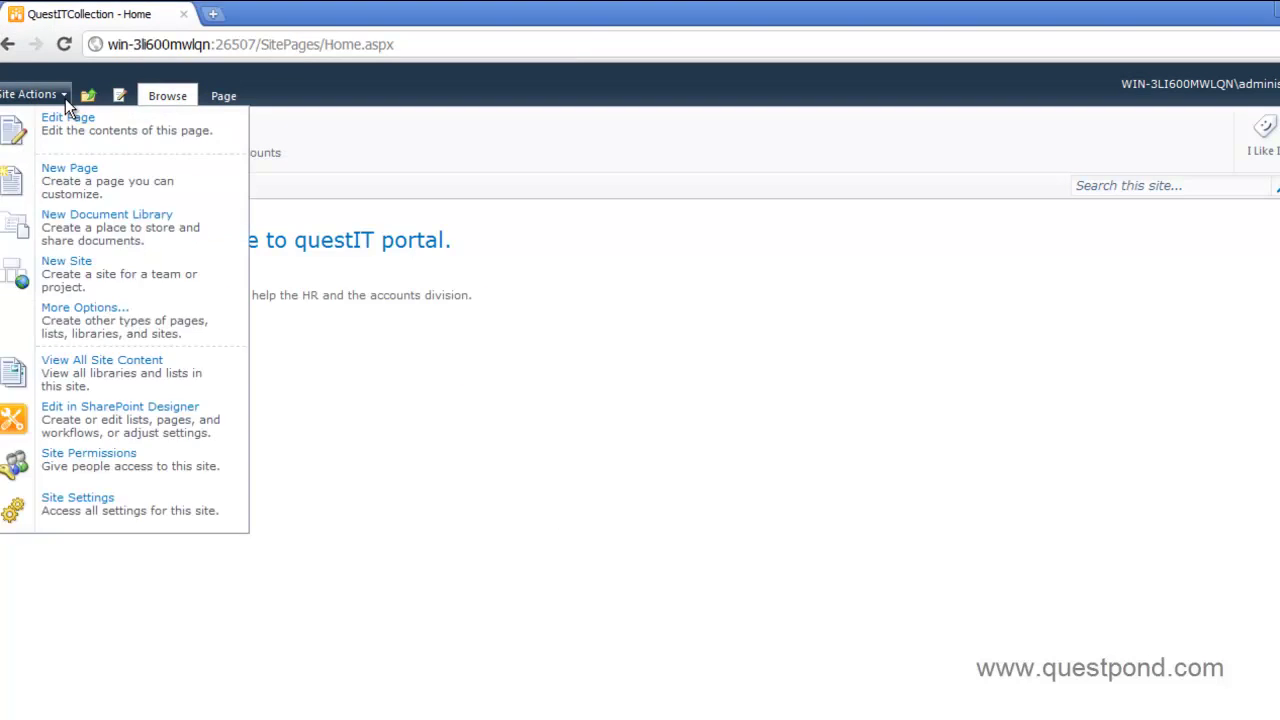
{"action": "left_click", "coordinate": [103, 460]}
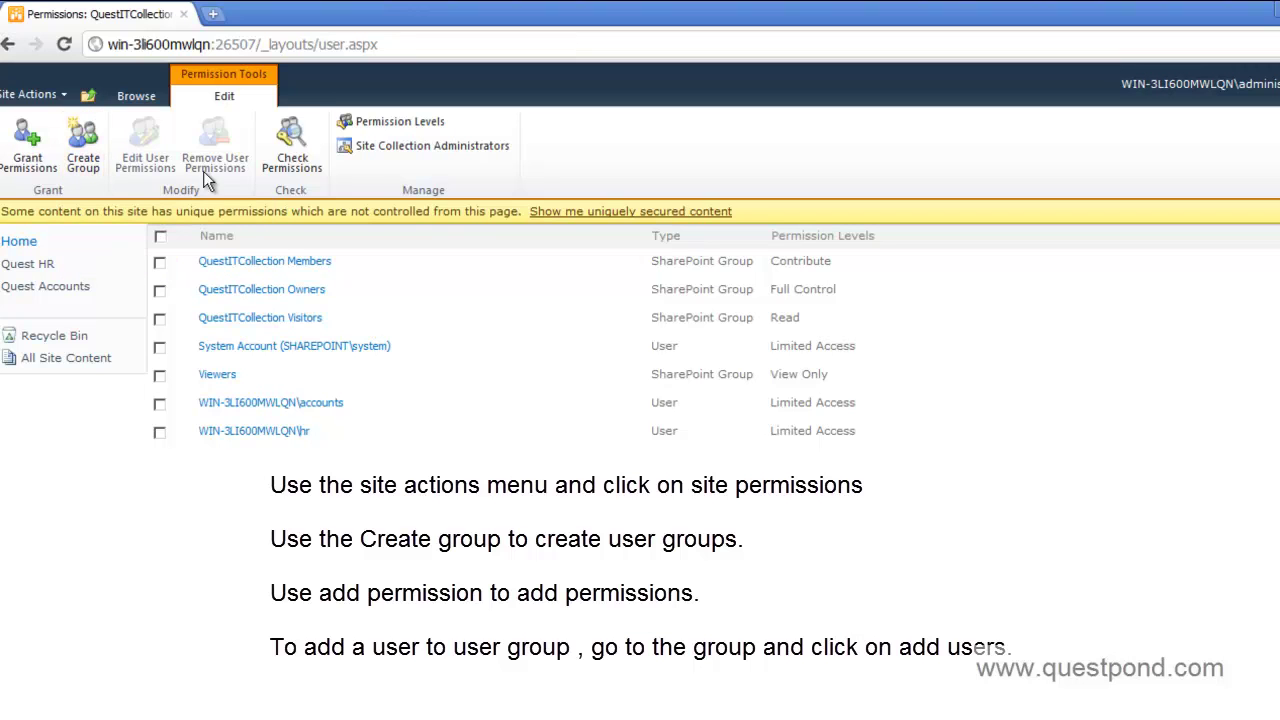
{"action": "left_click", "coordinate": [375, 118]}
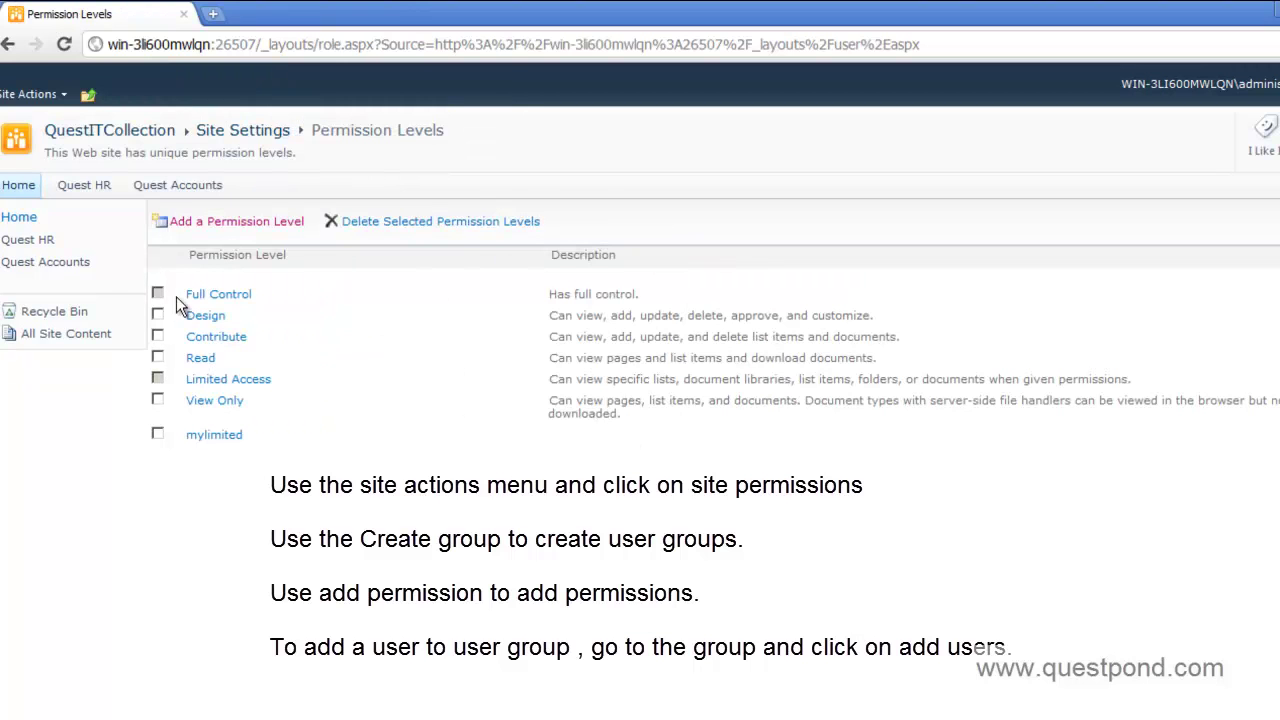
{"action": "left_click", "coordinate": [207, 318]}
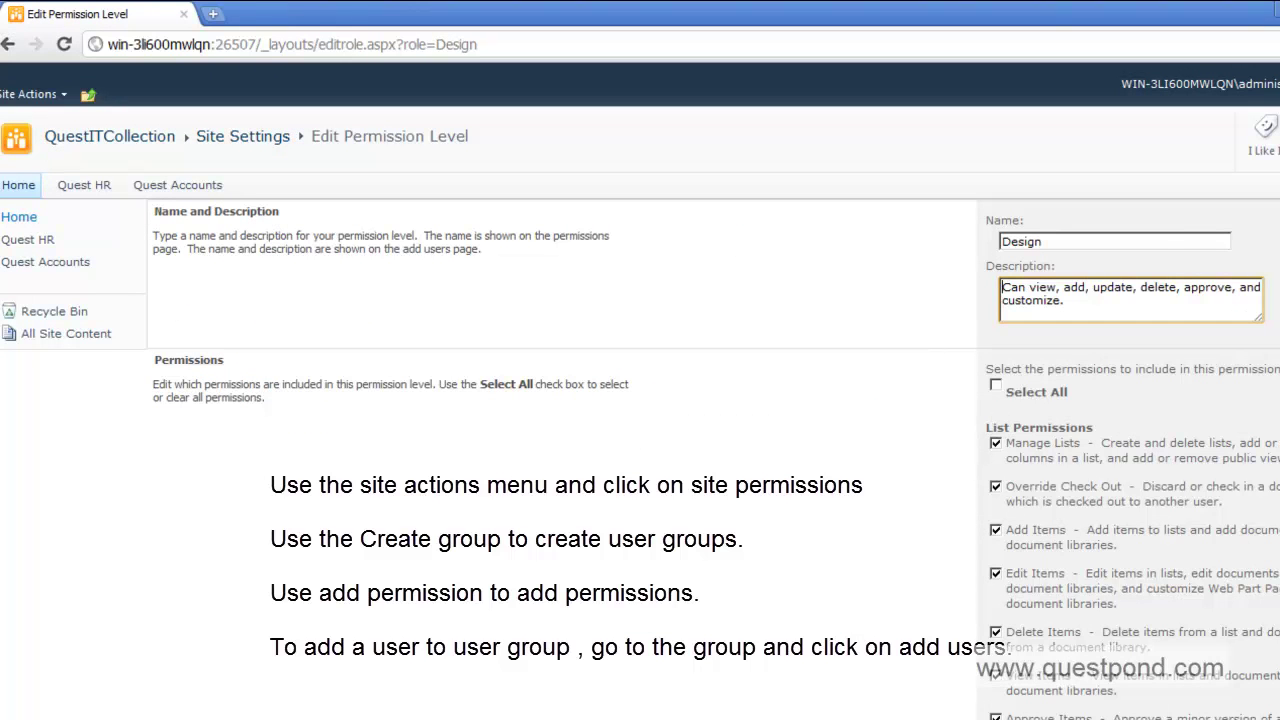
- Return to the site permissions page and open the QuestITCollection Members group
{"action": "scroll", "coordinate": [640, 400], "scroll_direction": "down", "scroll_amount": 10}
{"action": "scroll", "coordinate": [640, 400], "scroll_direction": "up", "scroll_amount": 5}
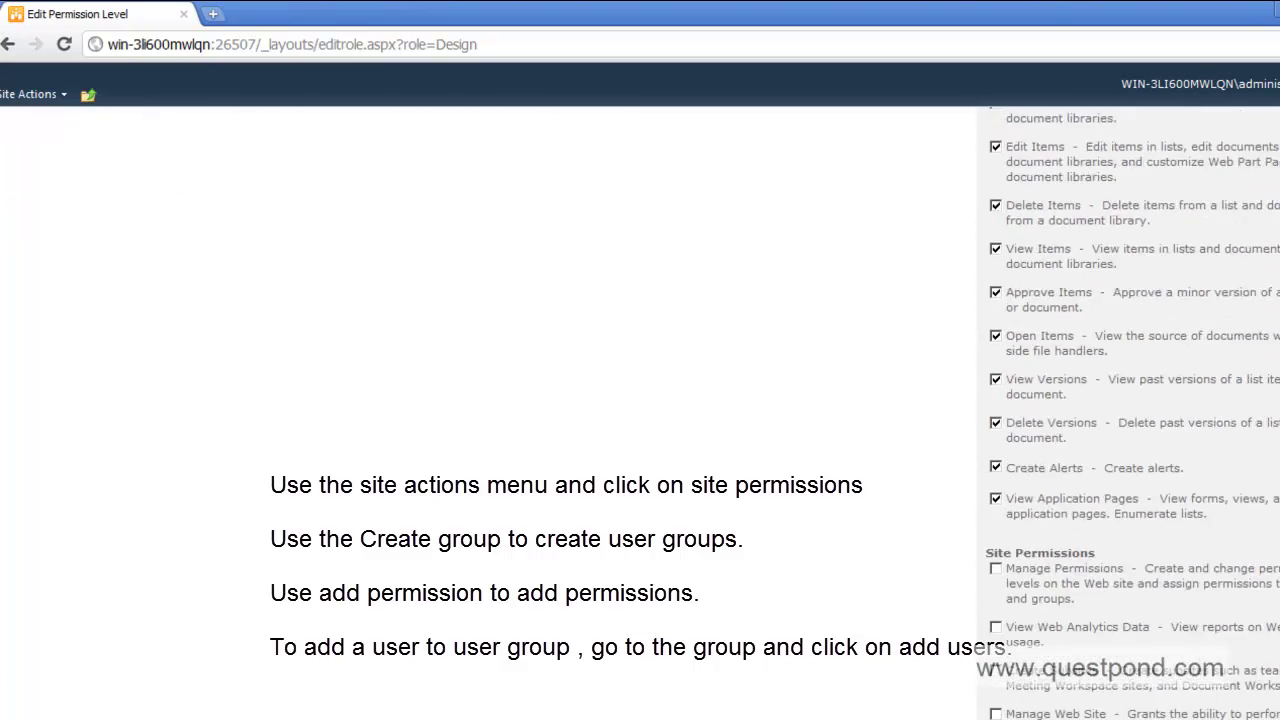
{"action": "scroll", "coordinate": [640, 400], "scroll_direction": "up", "scroll_amount": 5}
{"action": "left_click", "coordinate": [8, 44]}
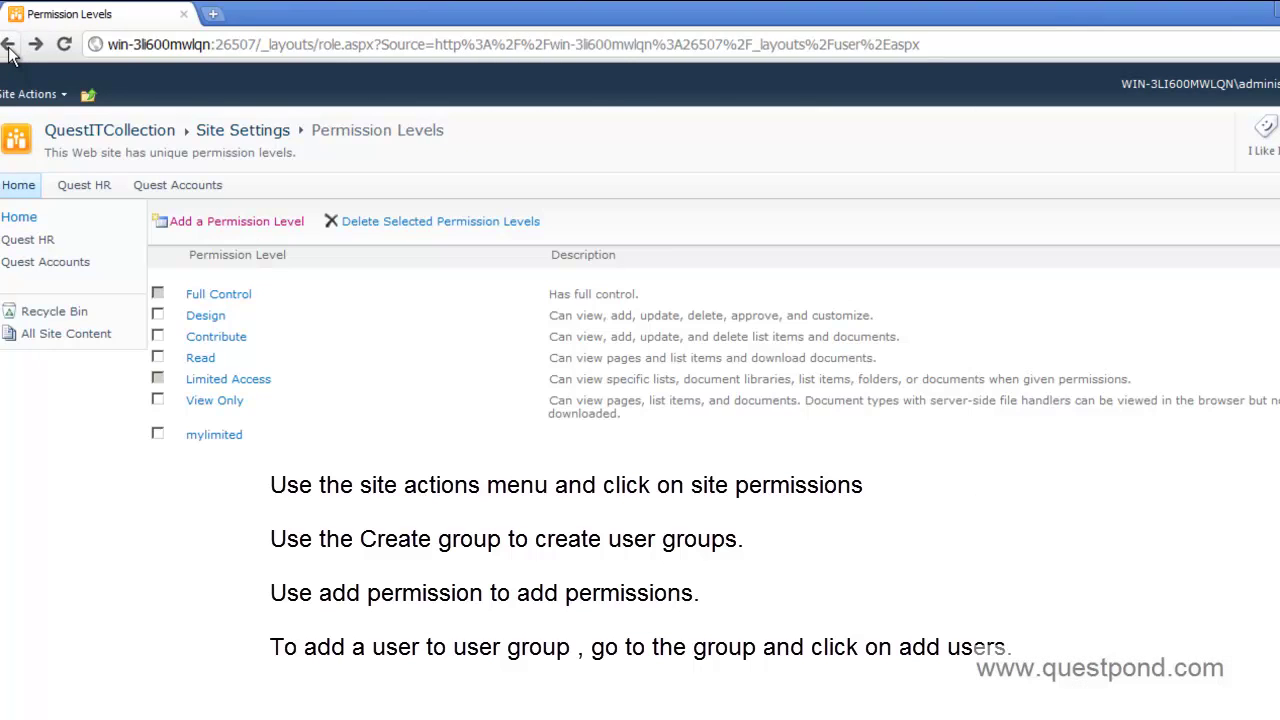
{"action": "left_click", "coordinate": [8, 46]}
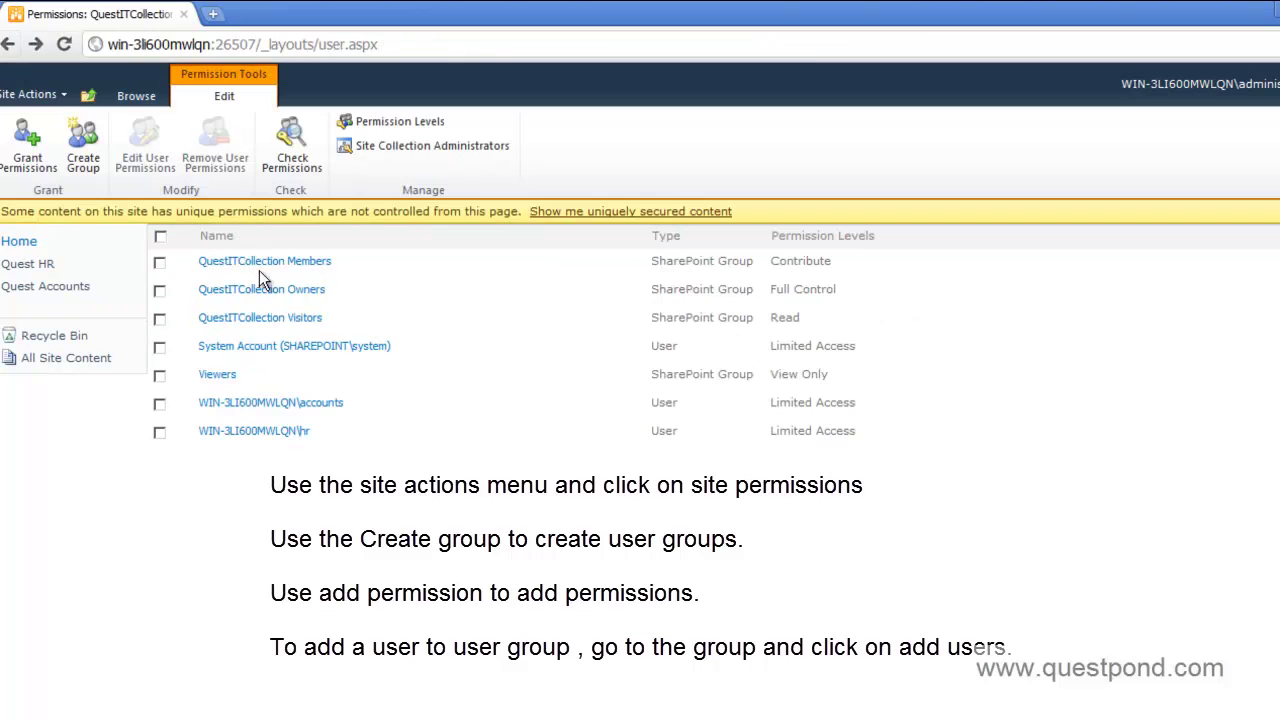
{"action": "left_click", "coordinate": [260, 262]}
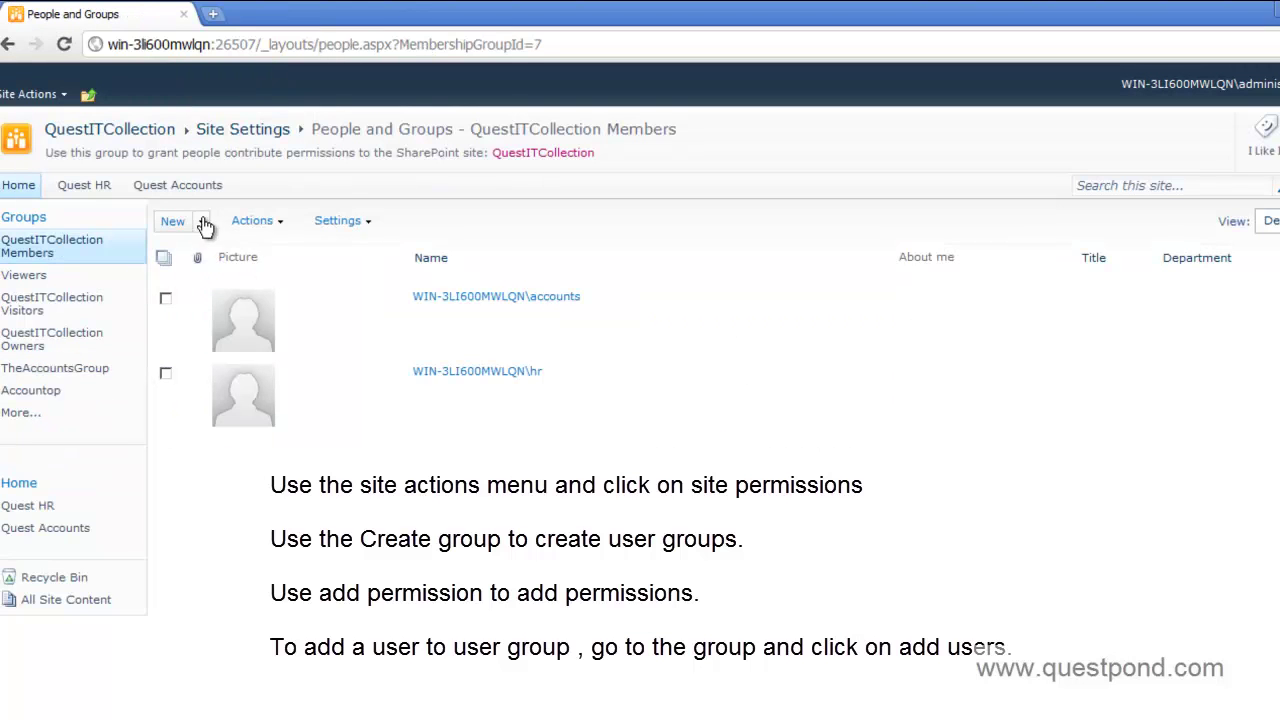